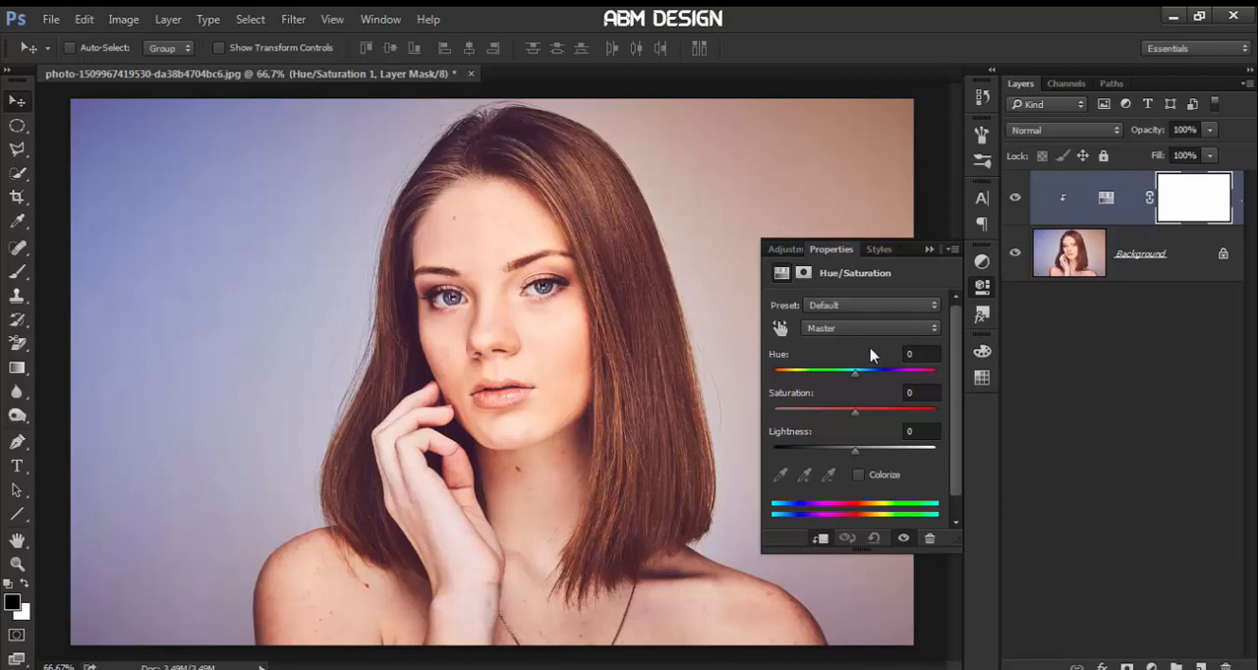
Fine-tune the hue, saturation and lightness of the Hue/Saturation adjustment layer above the portrait
mouse_move(853, 381)
left_mouse_down()
mouse_move(842, 380)
mouse_move(860, 382)
left_mouse_up()
left_click_drag(864, 416, 853, 416)
left_click_drag(858, 454, 853, 456)
left_click(929, 249)
On the Background layer, start a Pen tool path at mid-forehead and curve it along the hairline to the temple
left_click(1059, 273)
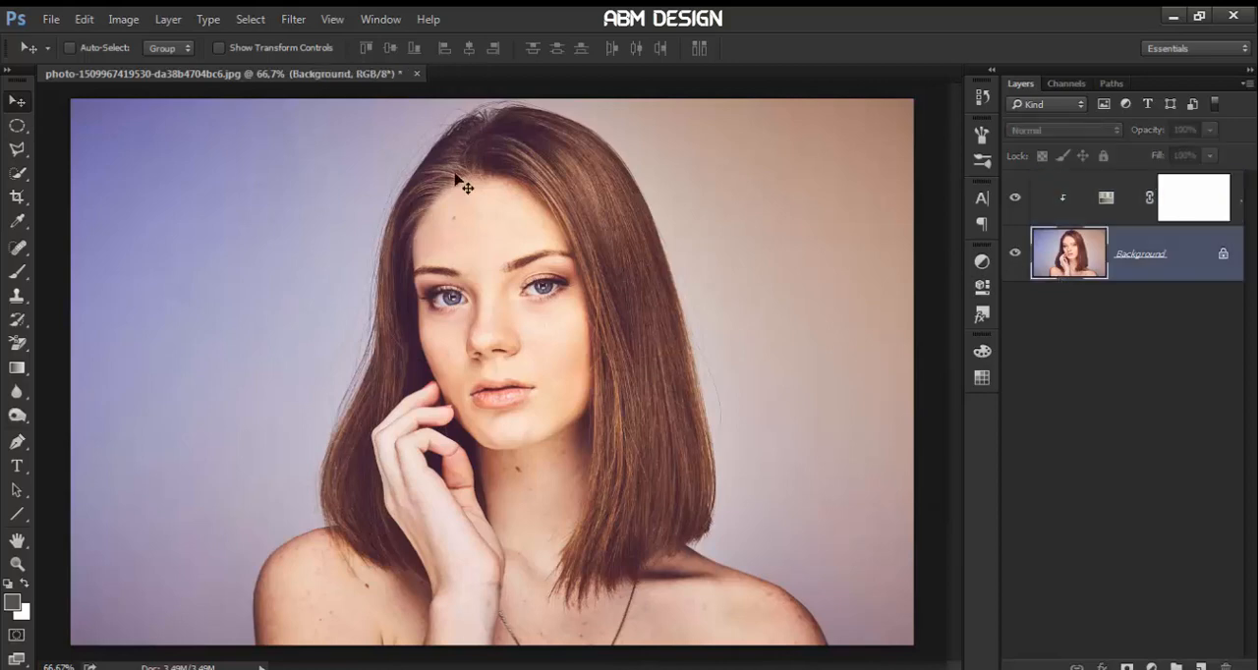
left_click(17, 443)
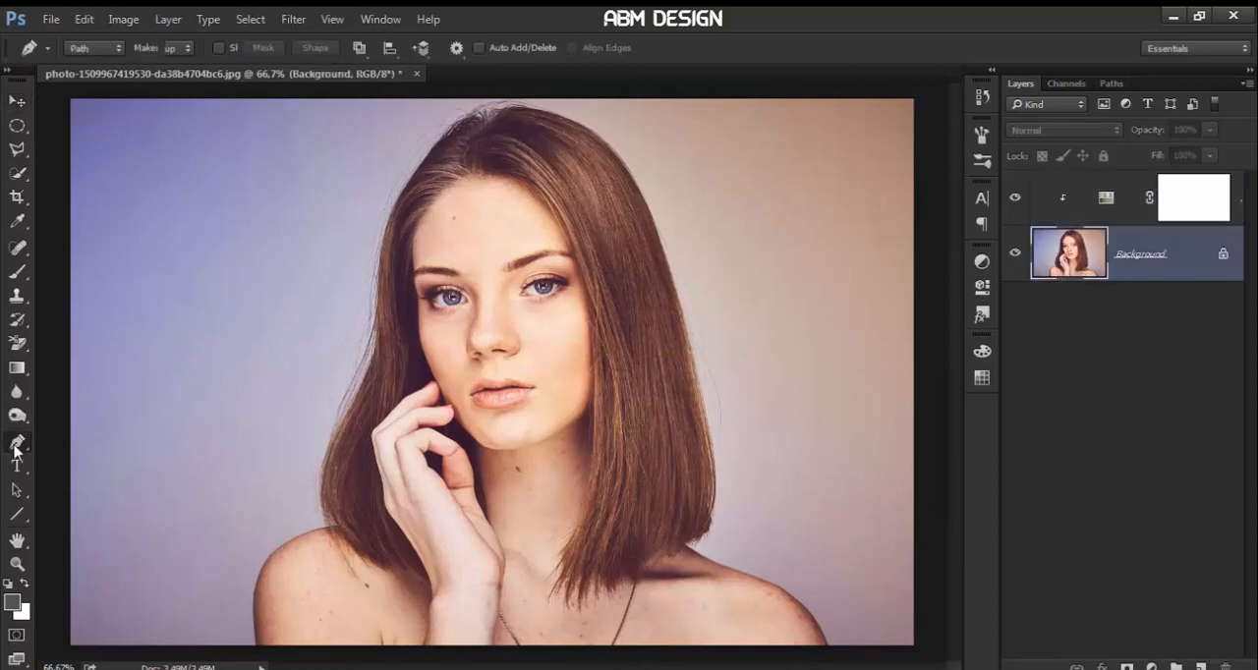
left_click(102, 49)
left_click(93, 80)
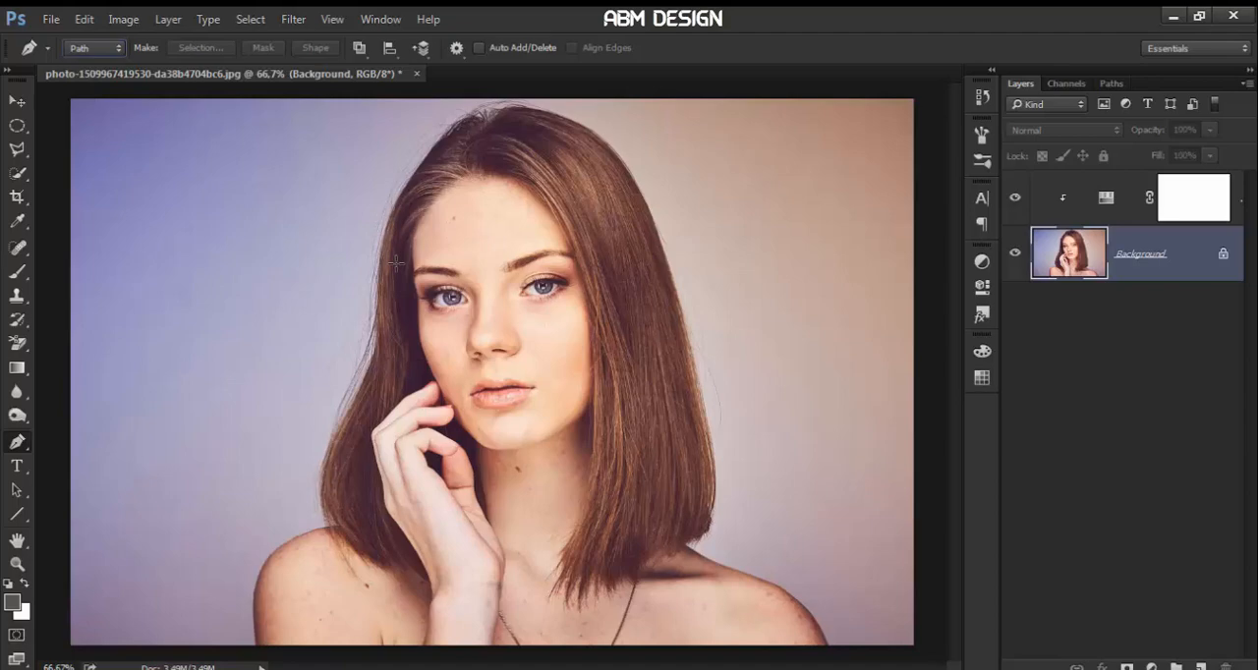
key("ctrl+plus")
key("ctrl+plus")
left_click_drag(954, 356, 956, 273)
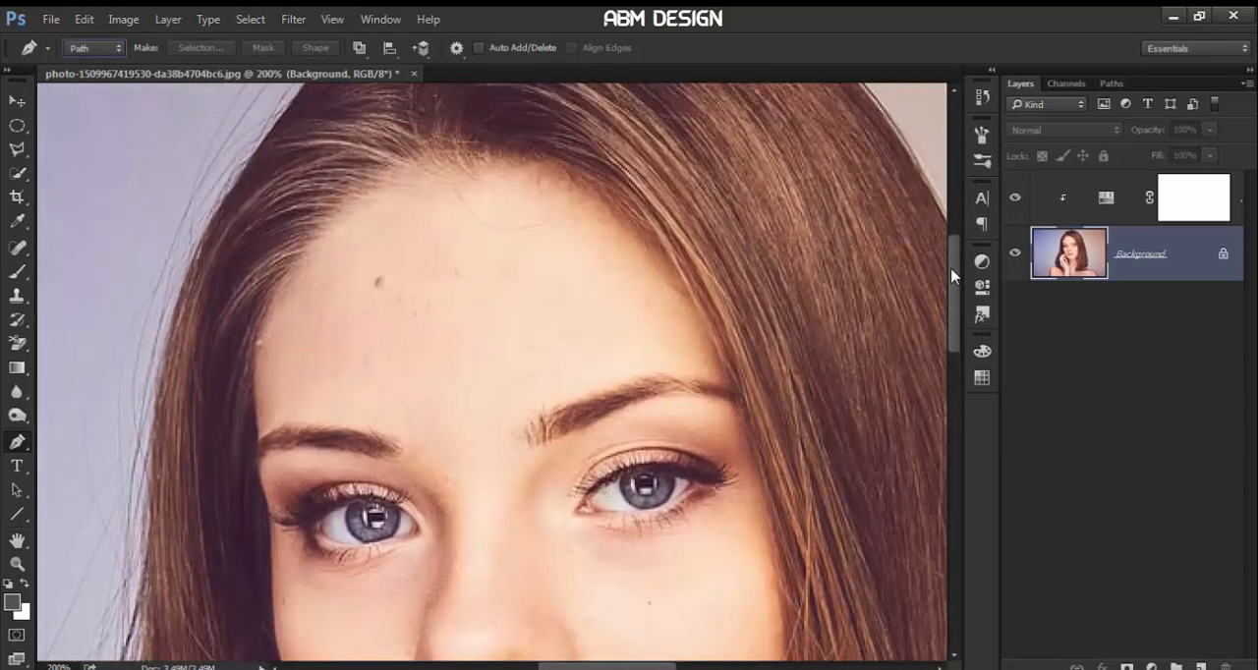
left_click(399, 297)
left_click_drag(474, 184, 553, 156)
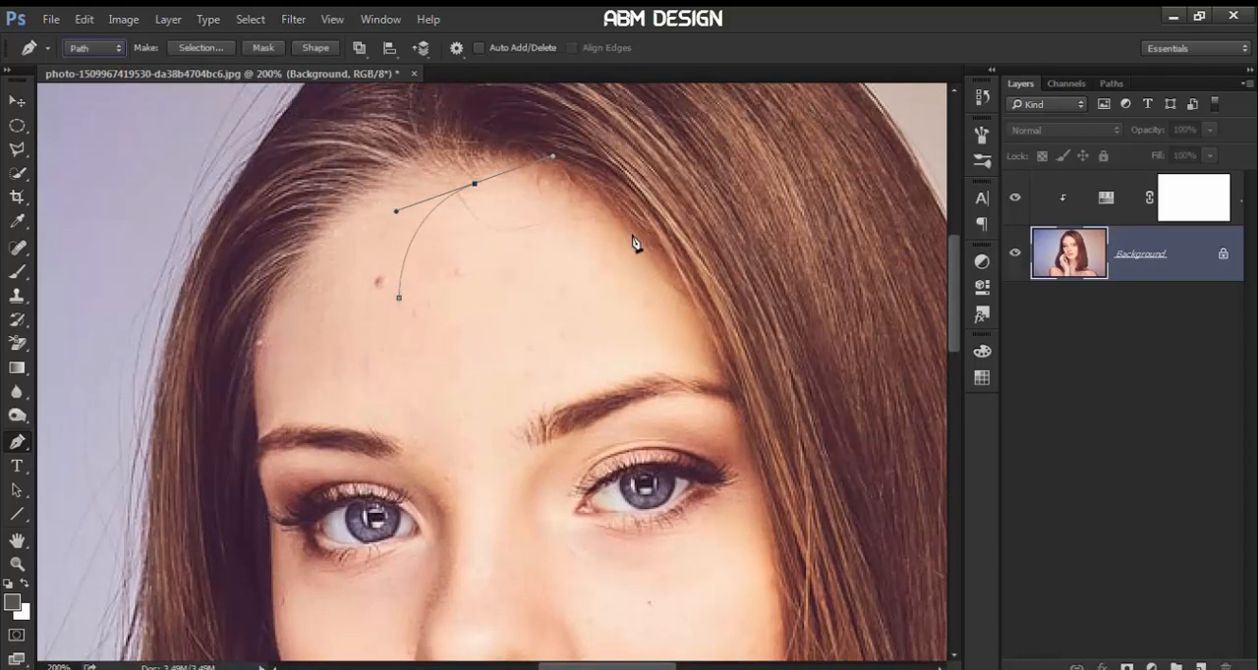
left_click(671, 293)
key("ctrl+z")
key("ctrl+z")
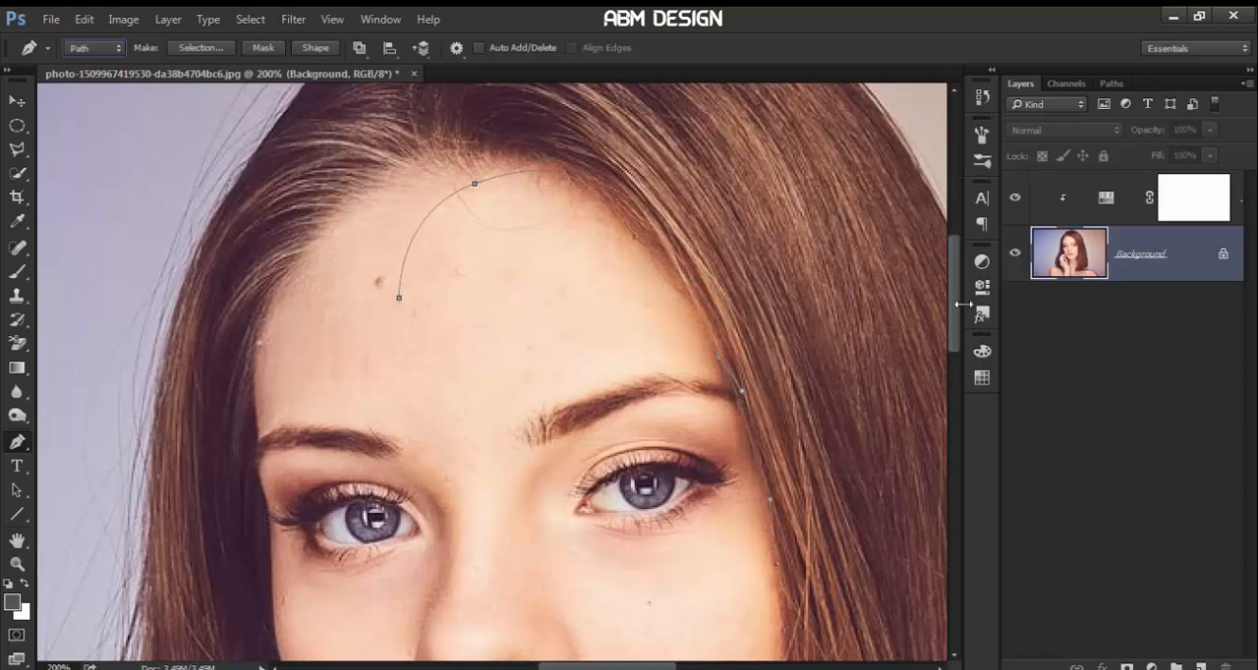
Continue the path down the cheek and jaw to the chin, curving it back up to the lower lip
left_click_drag(953, 320, 961, 372)
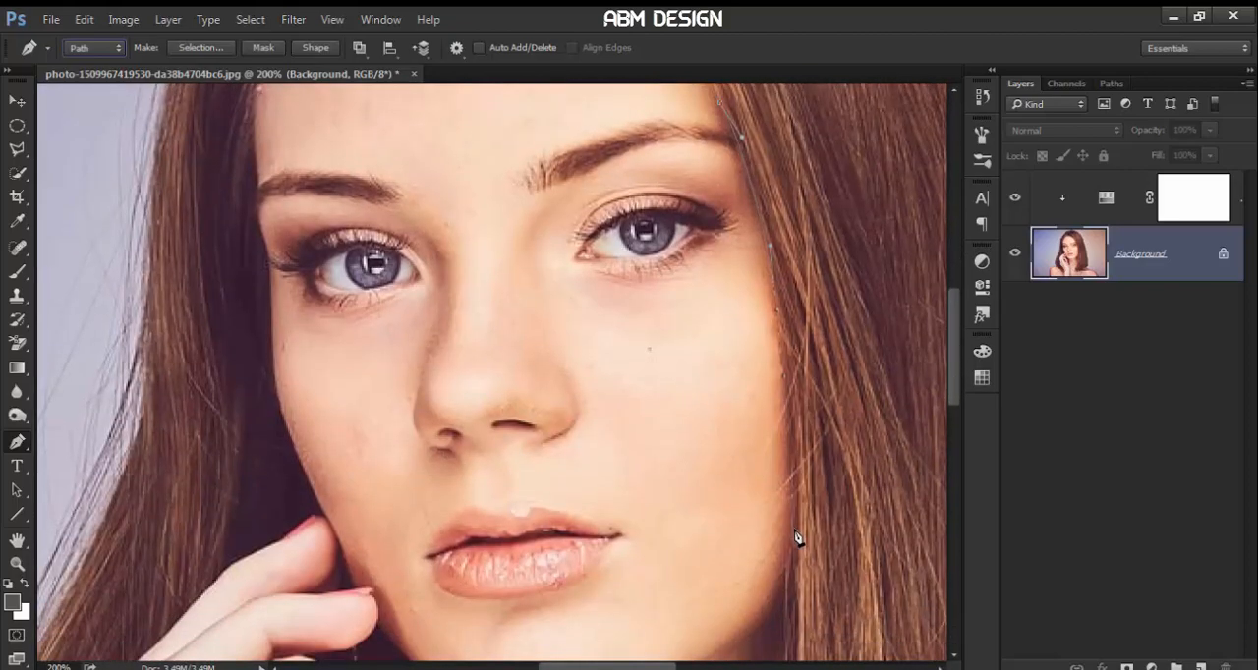
left_click_drag(795, 540, 788, 592)
left_click_drag(953, 341, 954, 399)
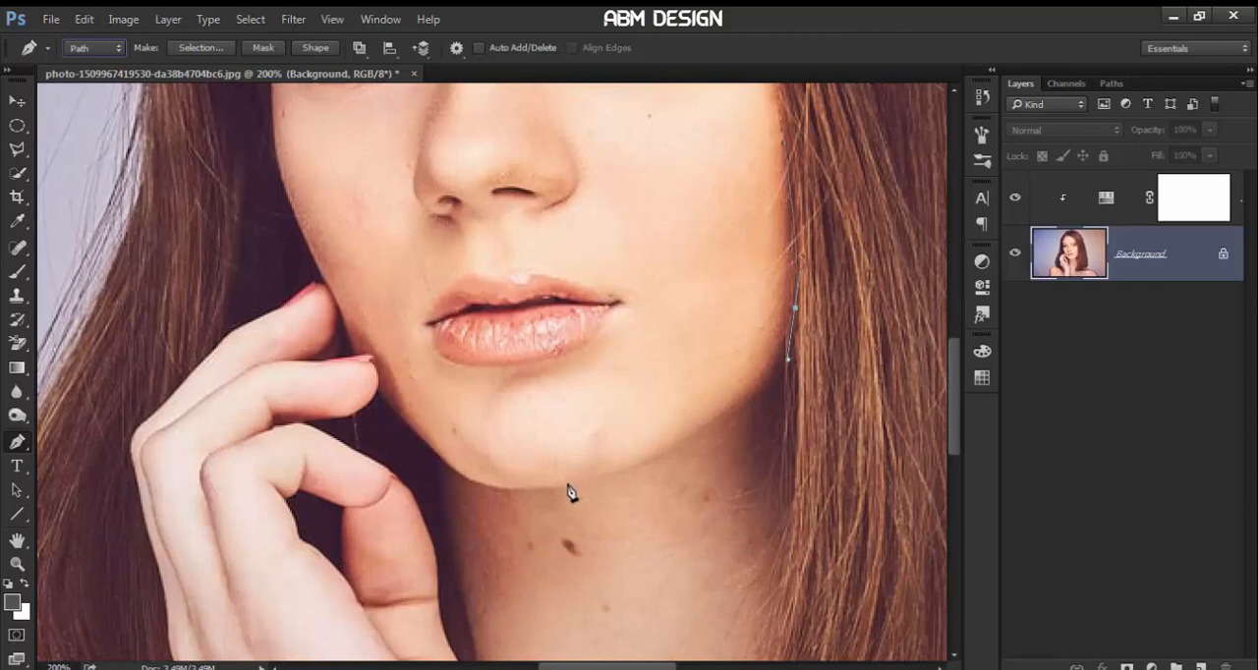
left_click_drag(562, 484, 403, 512)
left_click_drag(485, 364, 470, 335)
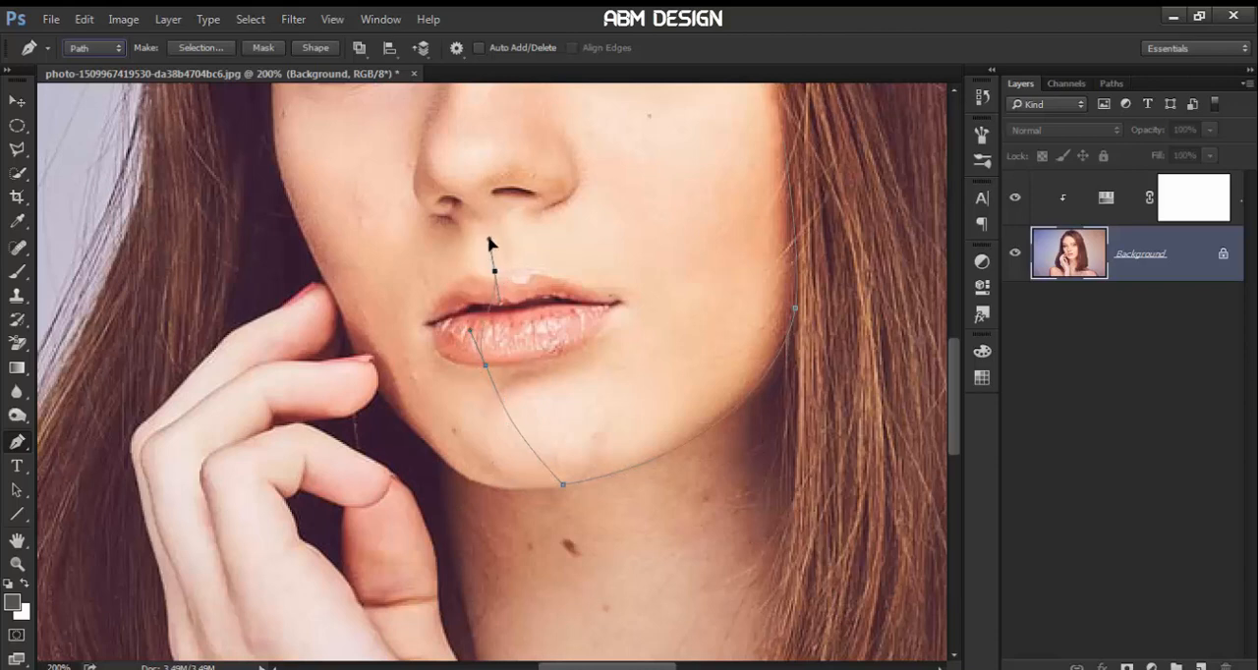
Run the path up past the nose and inner eye corner and close it at its starting point on the forehead
left_click_drag(955, 392, 955, 335)
left_click_drag(443, 397, 443, 371)
left_click_drag(437, 267, 416, 210)
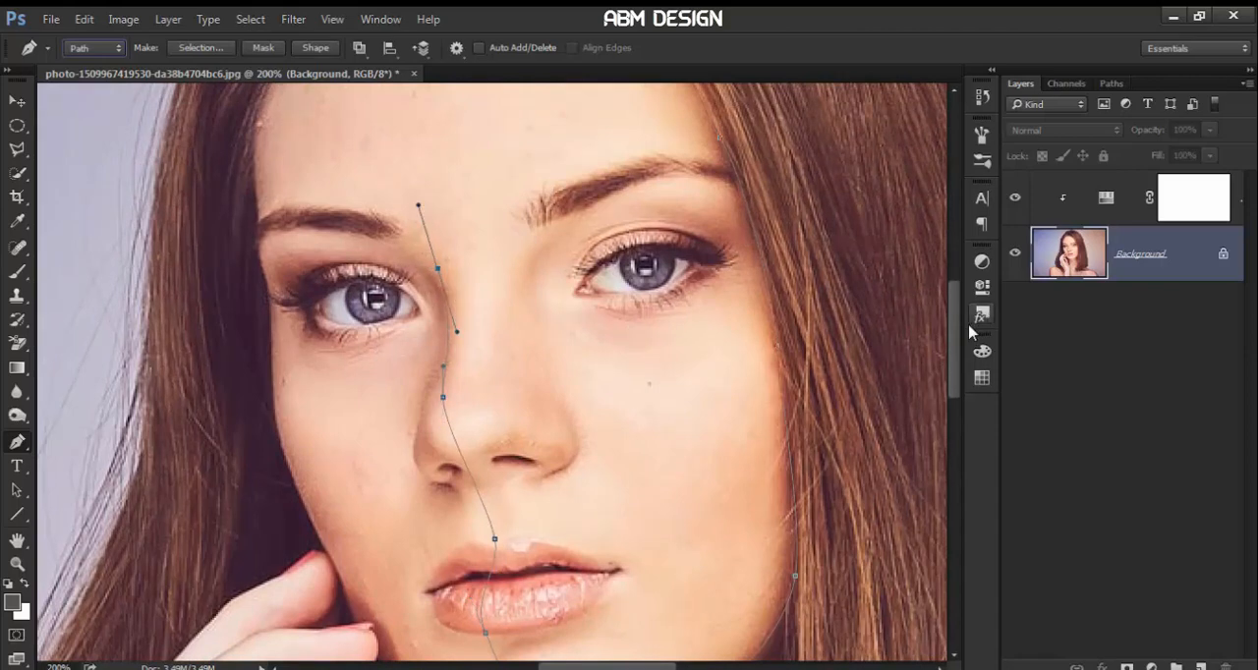
left_click_drag(955, 332, 955, 304)
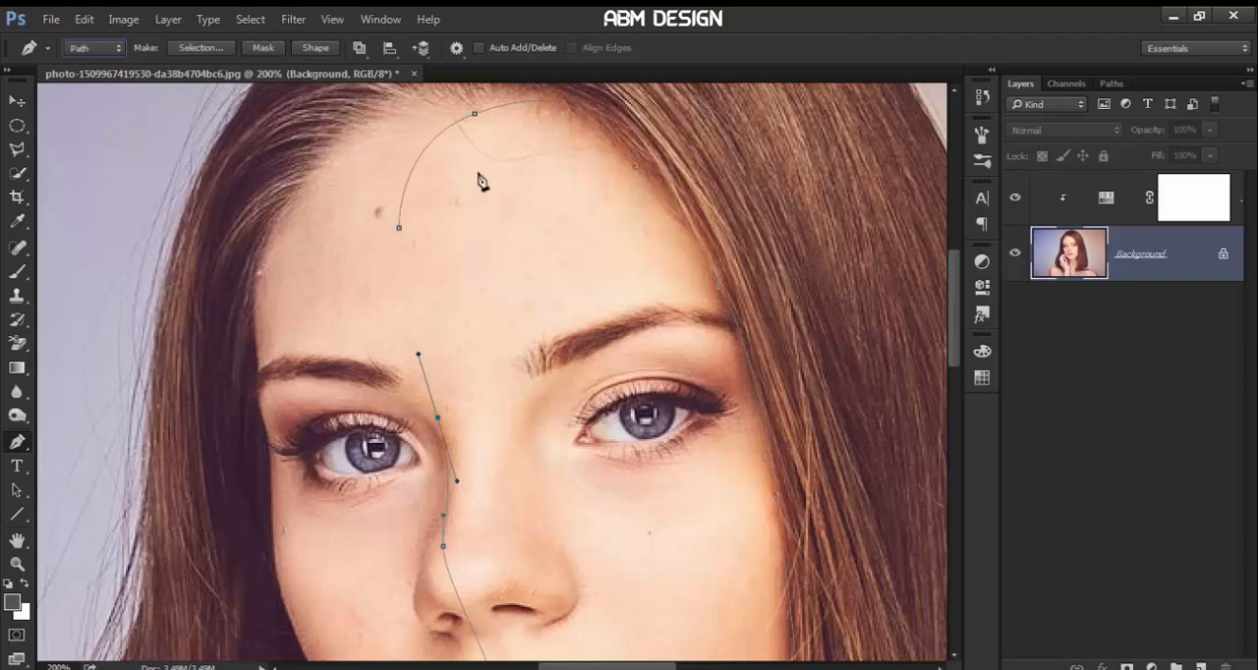
left_click(399, 228)
left_click_drag(401, 236, 404, 128)
Convert the closed face path to a selection and copy the selected half of the face to a new layer
key("ctrl+minus")
key("ctrl+minus")
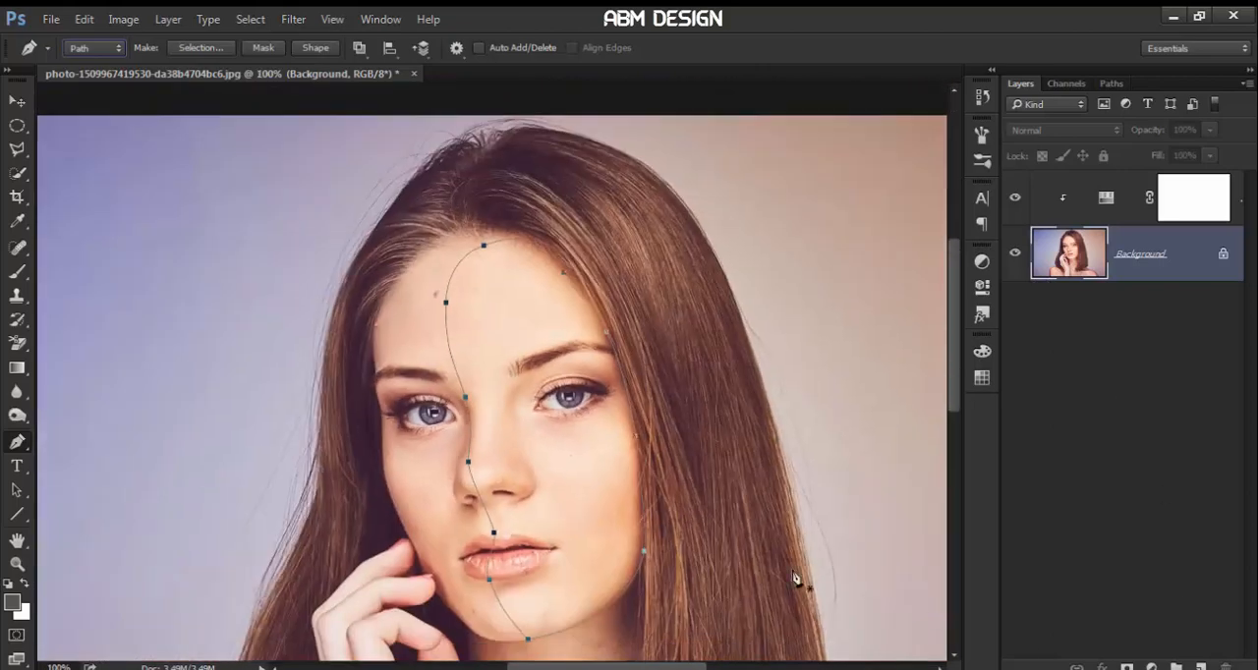
right_click(536, 462)
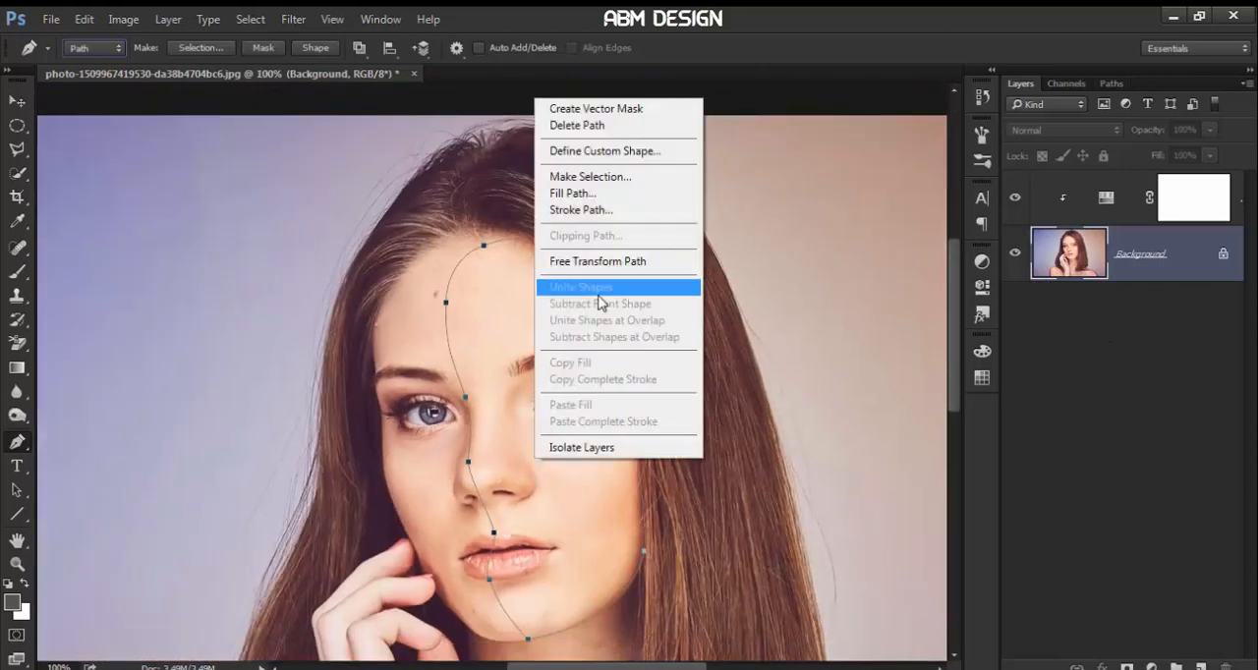
left_click(589, 177)
left_click(733, 195)
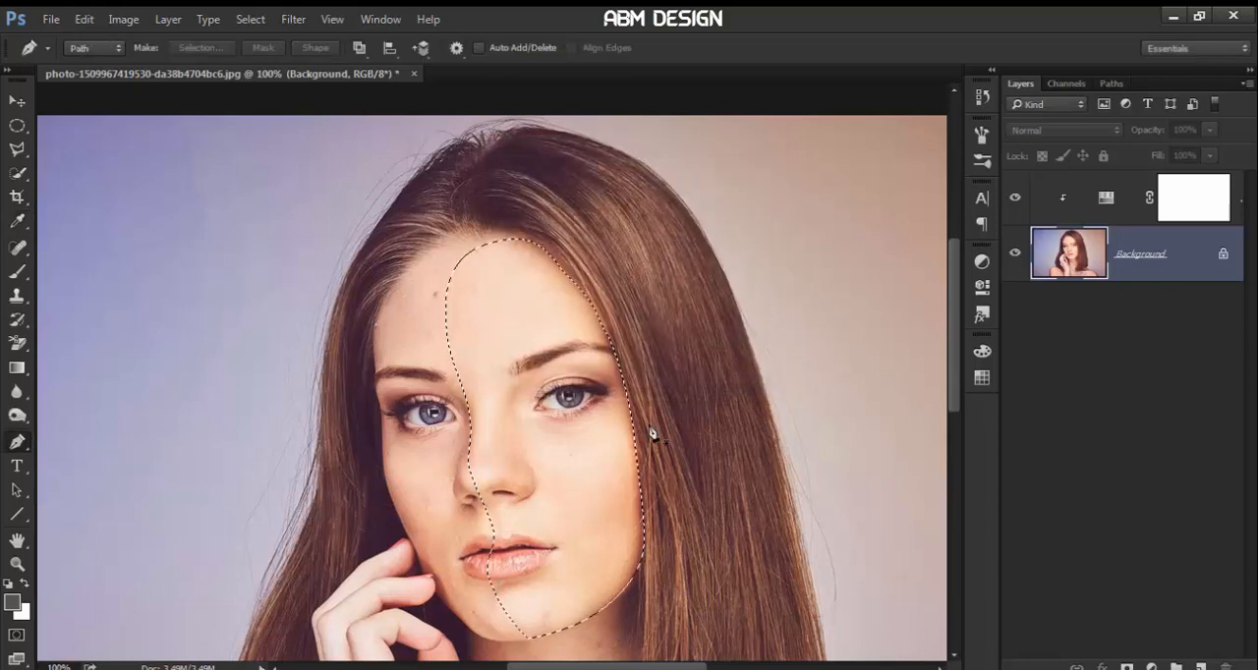
key("ctrl+j")
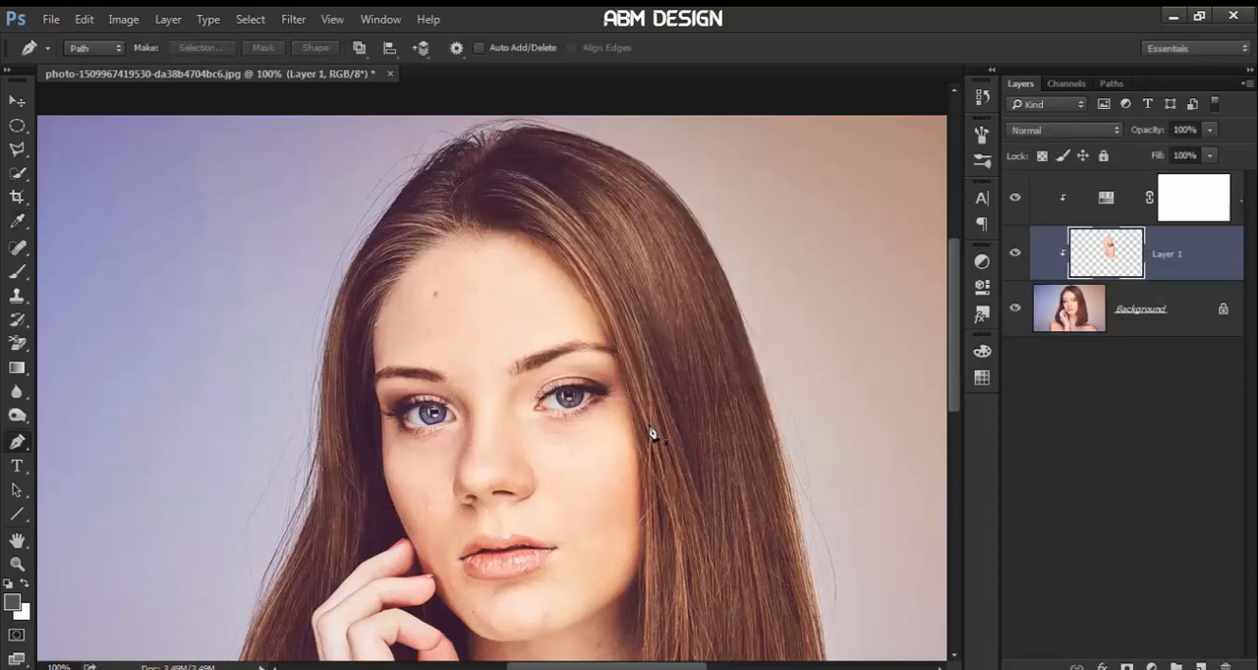
Release the copied face layer from its clipping mask and convert it to a smart object
left_click(1061, 277, "alt")
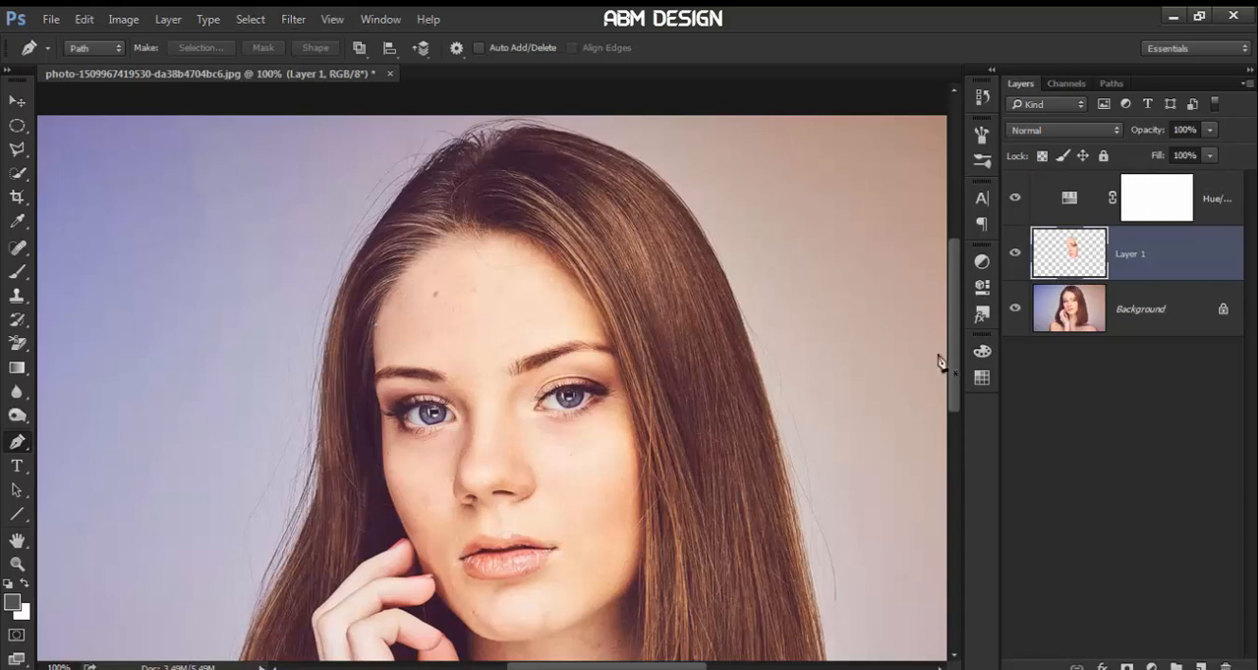
left_click_drag(945, 362, 951, 375)
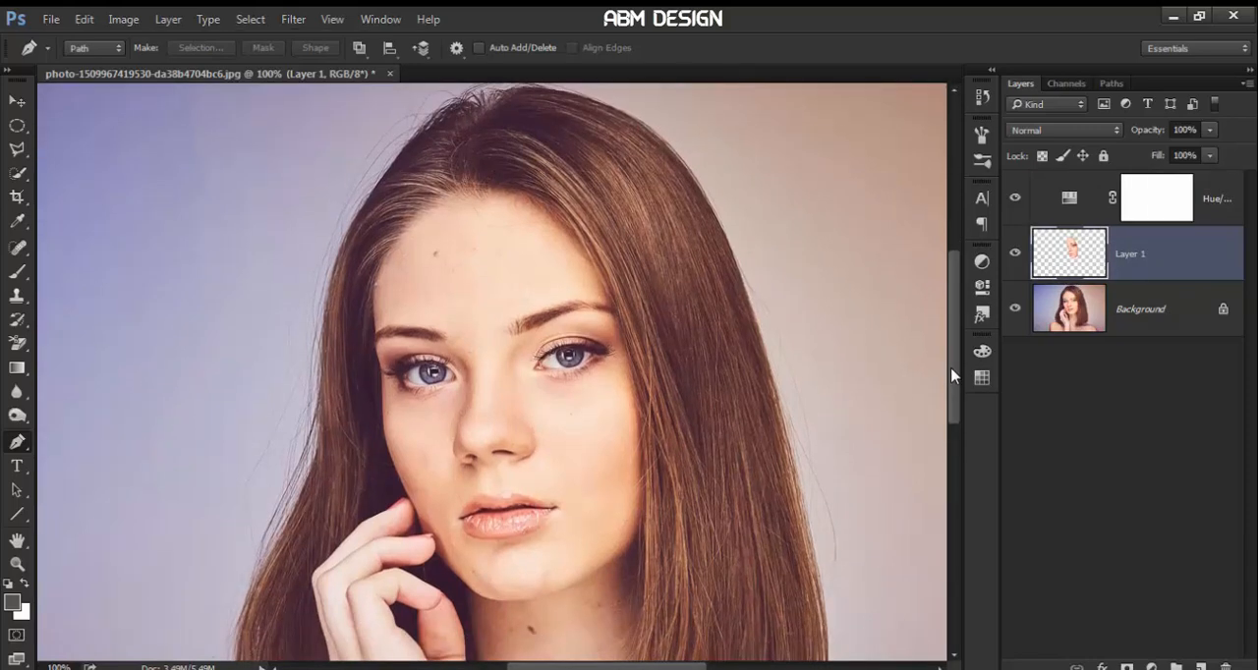
right_click(1173, 265)
left_click(1089, 249)
Enlarge the copied half face slightly with Free Transform so its edges extend past the forehead, cheek and chin
key("ctrl+t")
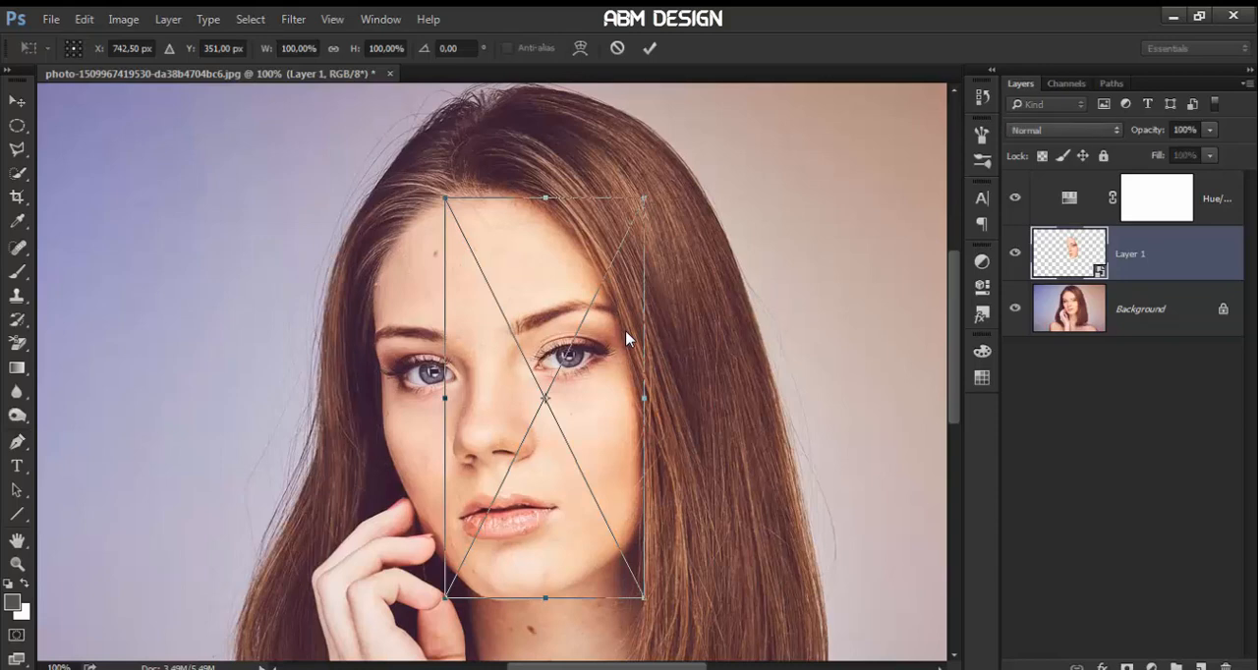
left_click_drag(641, 201, 657, 184)
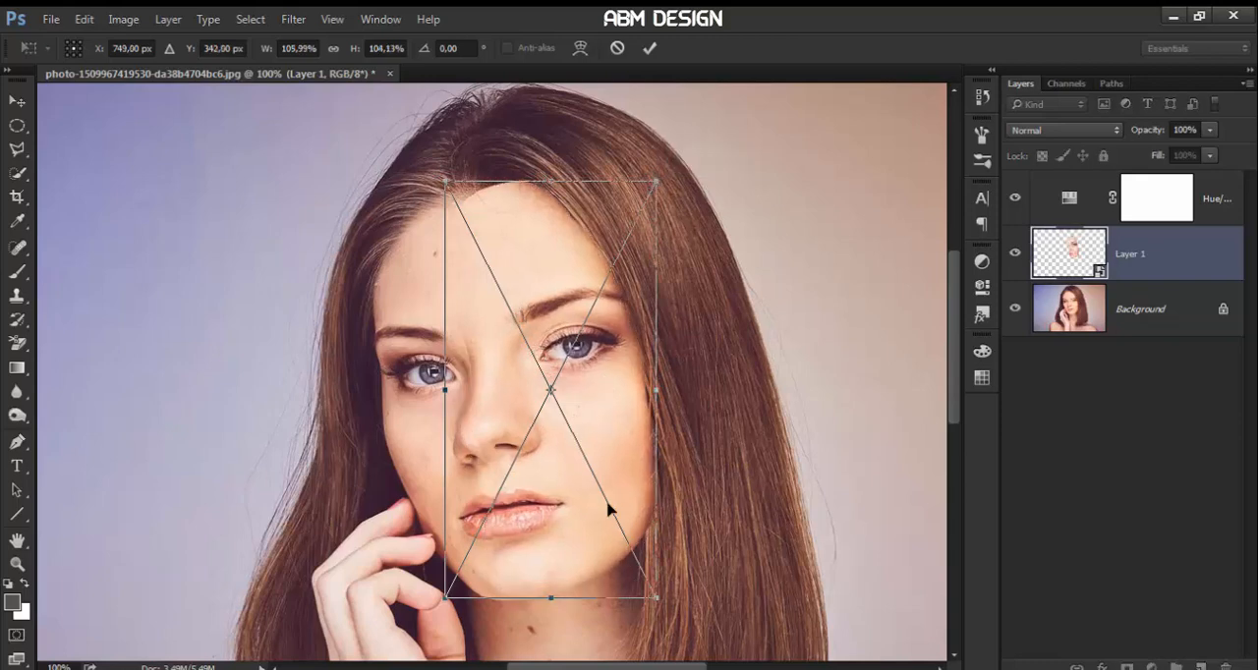
left_click_drag(654, 598, 645, 578)
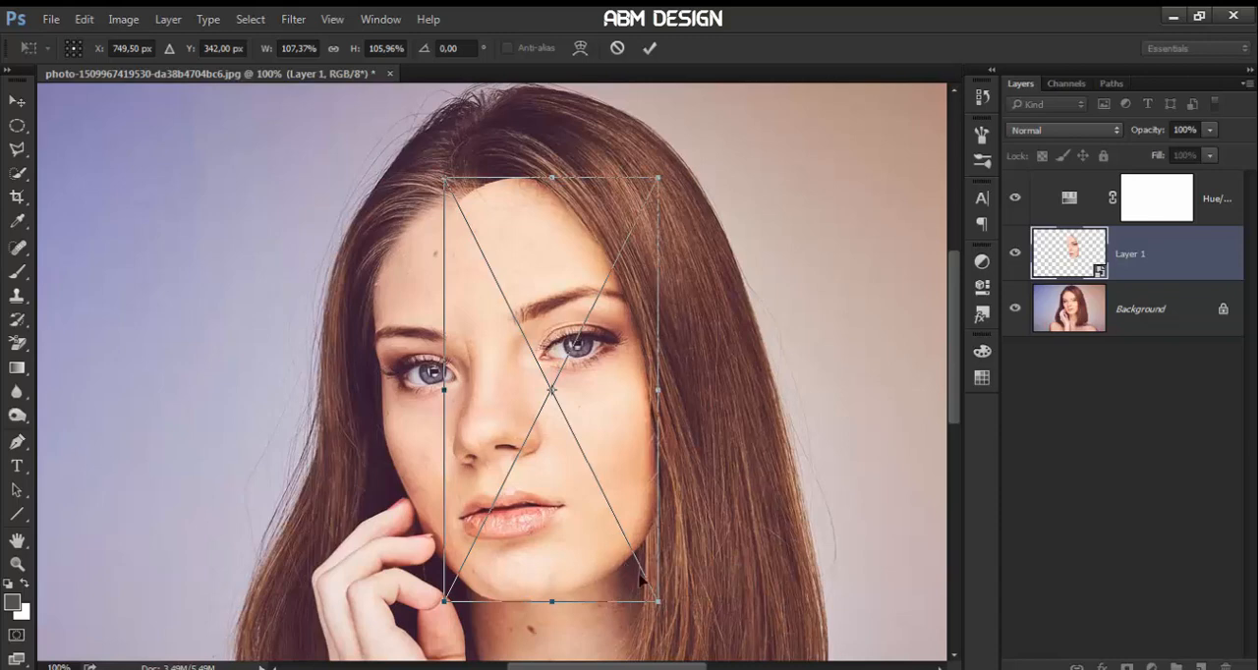
left_click_drag(659, 603, 664, 608)
left_click_drag(652, 461, 650, 458)
key("Return")
Bring the blue iris artwork from 00.png into the portrait document with the Move tool
key("p")
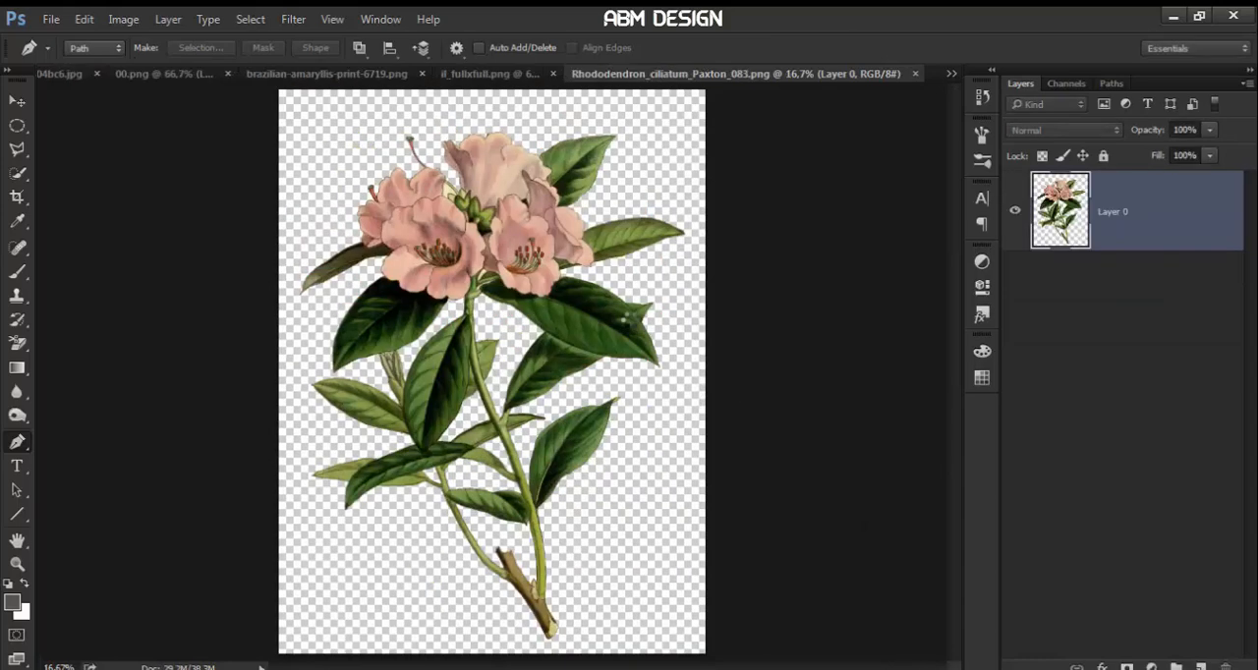
left_click(17, 102)
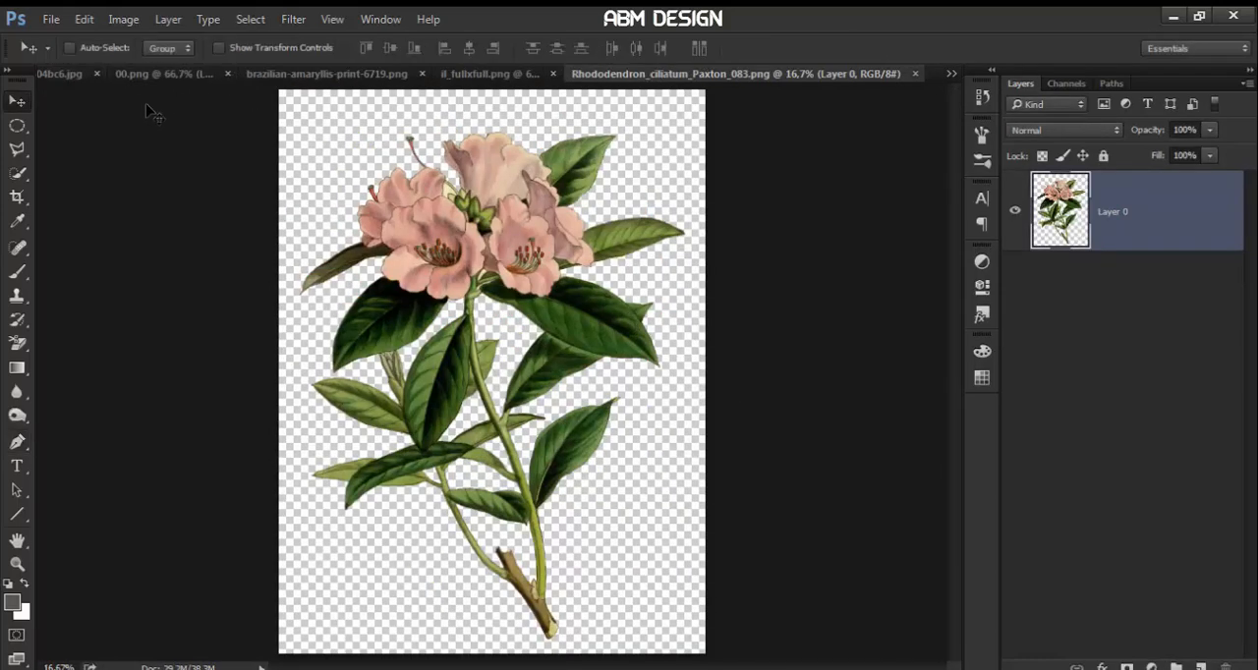
left_click(158, 73)
left_click_drag(496, 290, 441, 250)
Scale the iris to about 50%, tilt it slightly and place it over the forehead and eye beside the cutout face
key("ctrl+t")
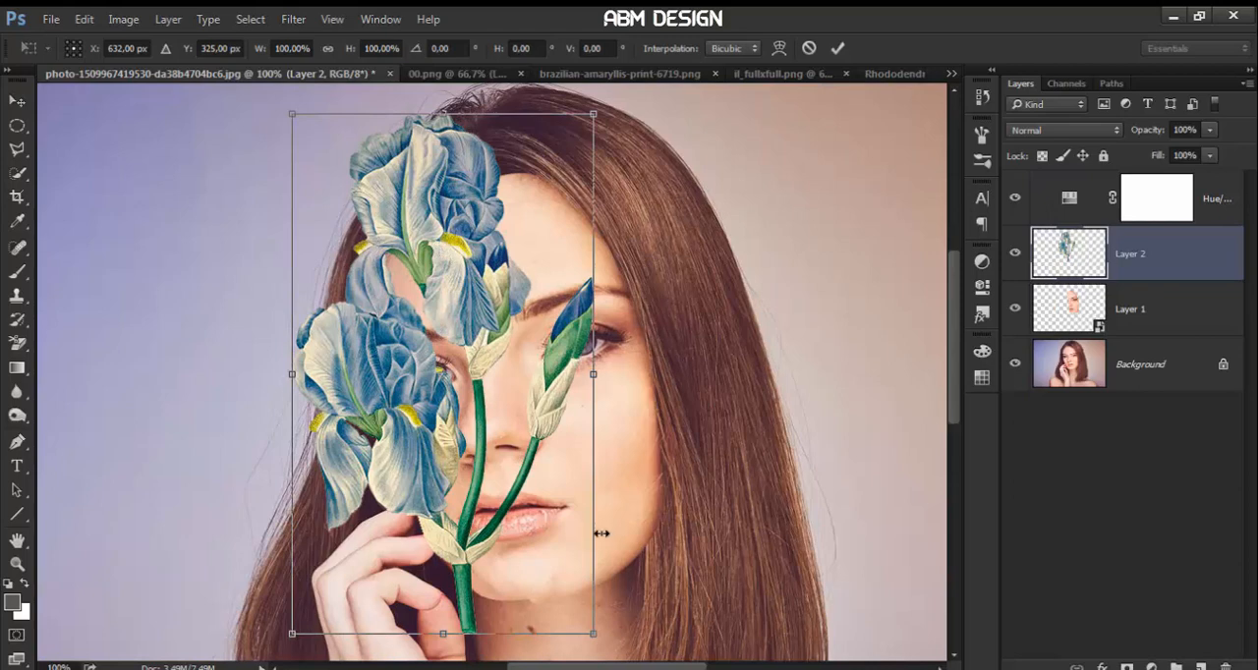
left_click_drag(591, 635, 517, 507)
left_click_drag(503, 441, 509, 420)
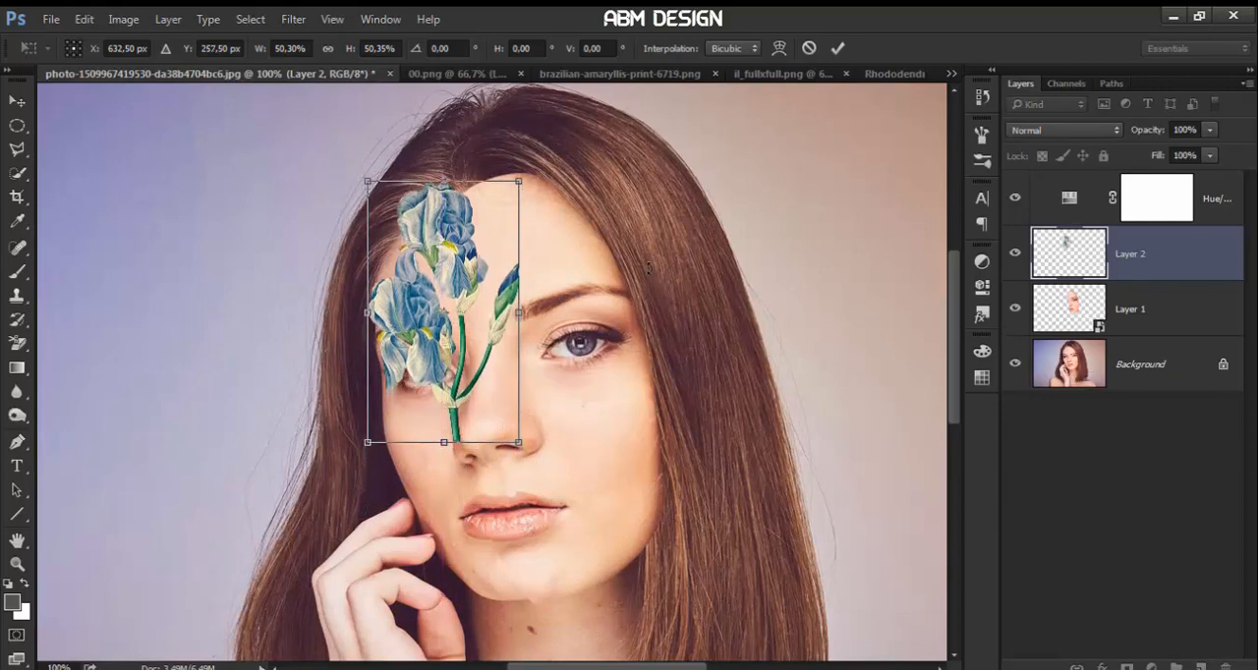
left_click_drag(565, 459, 579, 442)
key("Return")
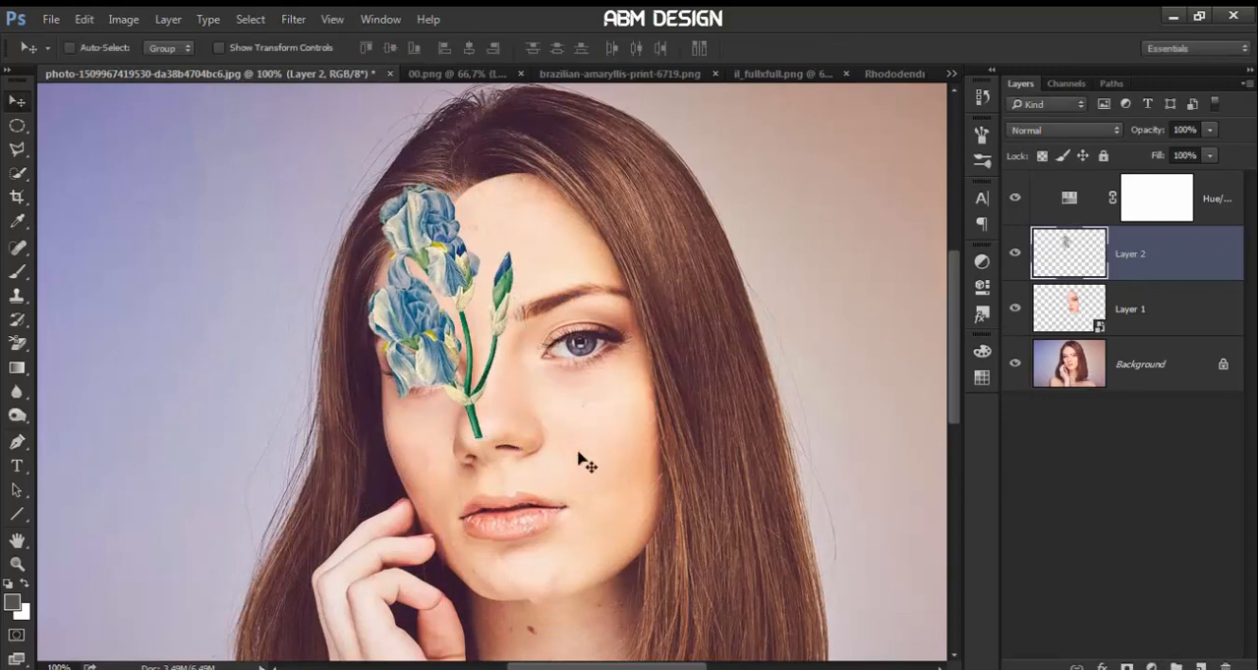
Move the iris layer beneath Layer 1, scale it to about 81% by 82% and rotate it about -5° above the eye
left_click_drag(1125, 274, 1071, 329)
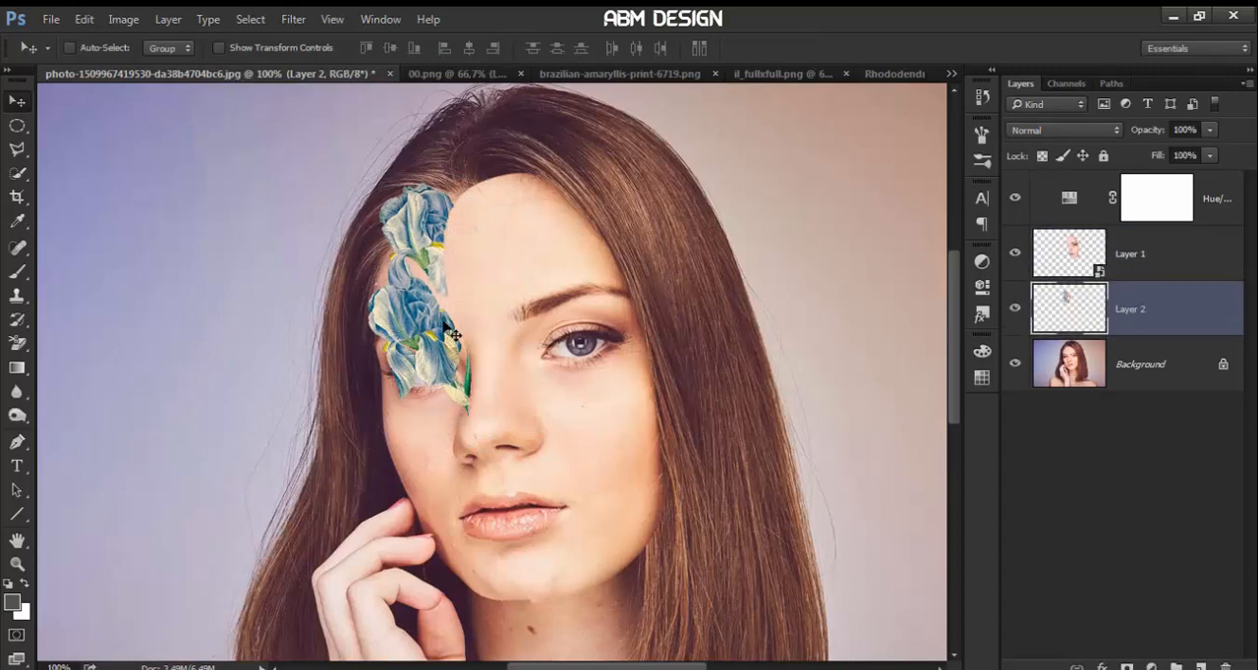
left_click_drag(439, 322, 429, 315)
key("ctrl+t")
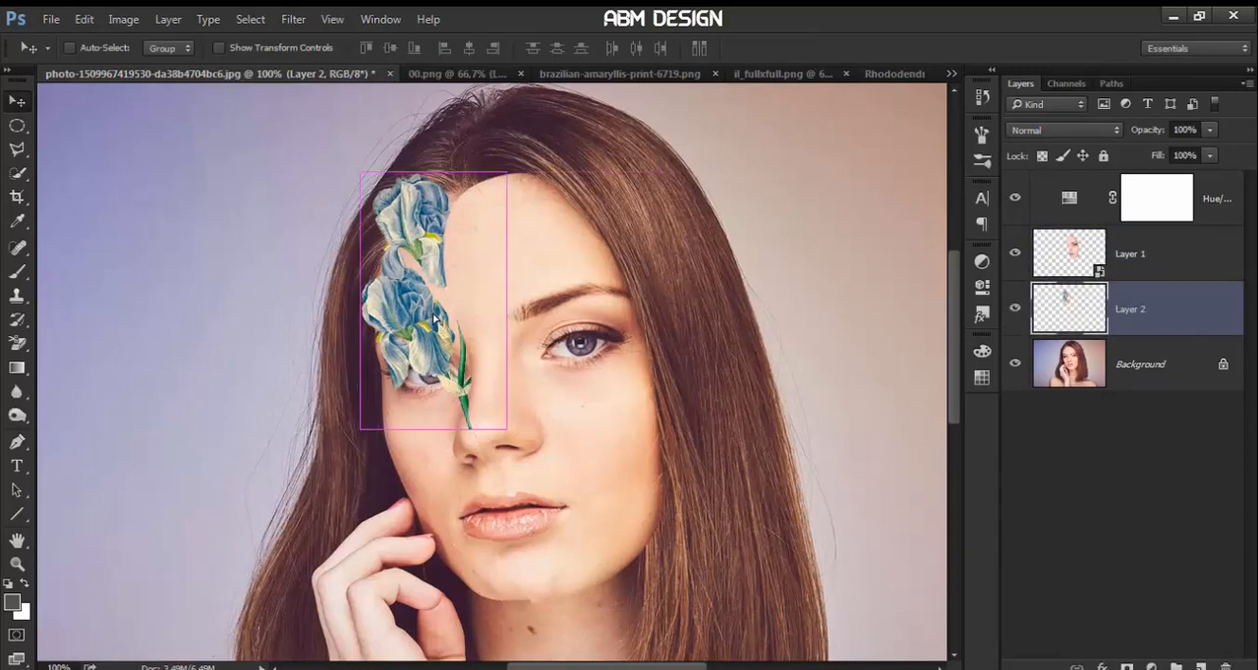
left_click_drag(579, 449, 499, 363)
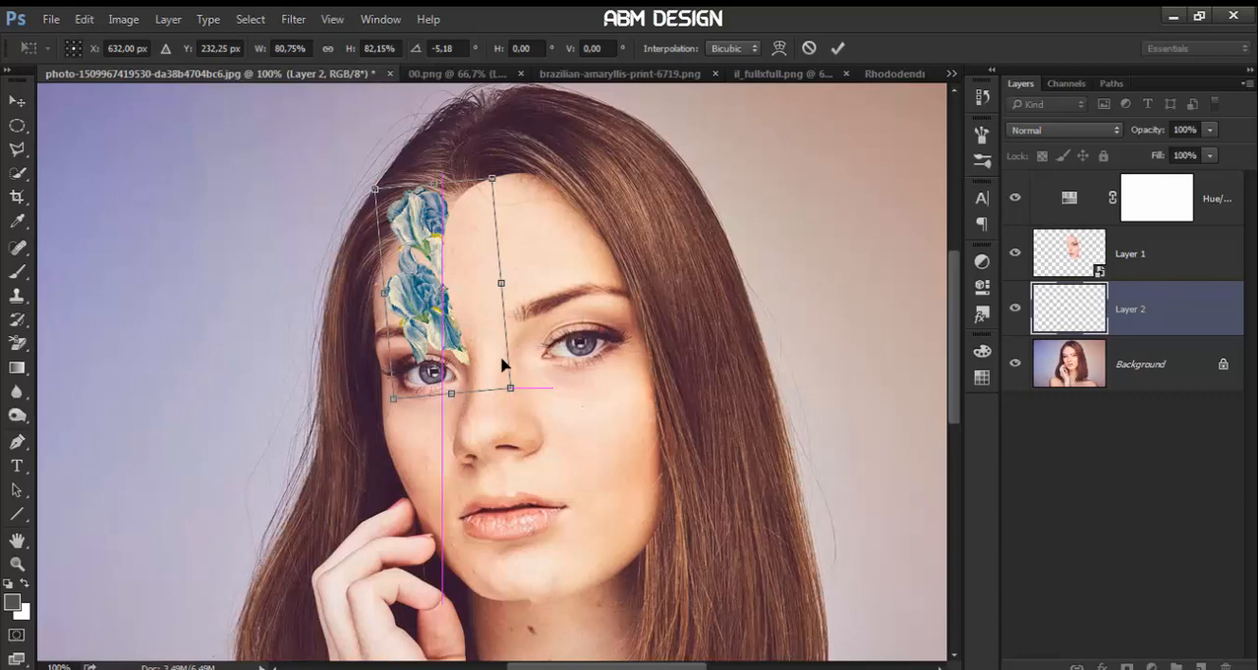
key("Return")
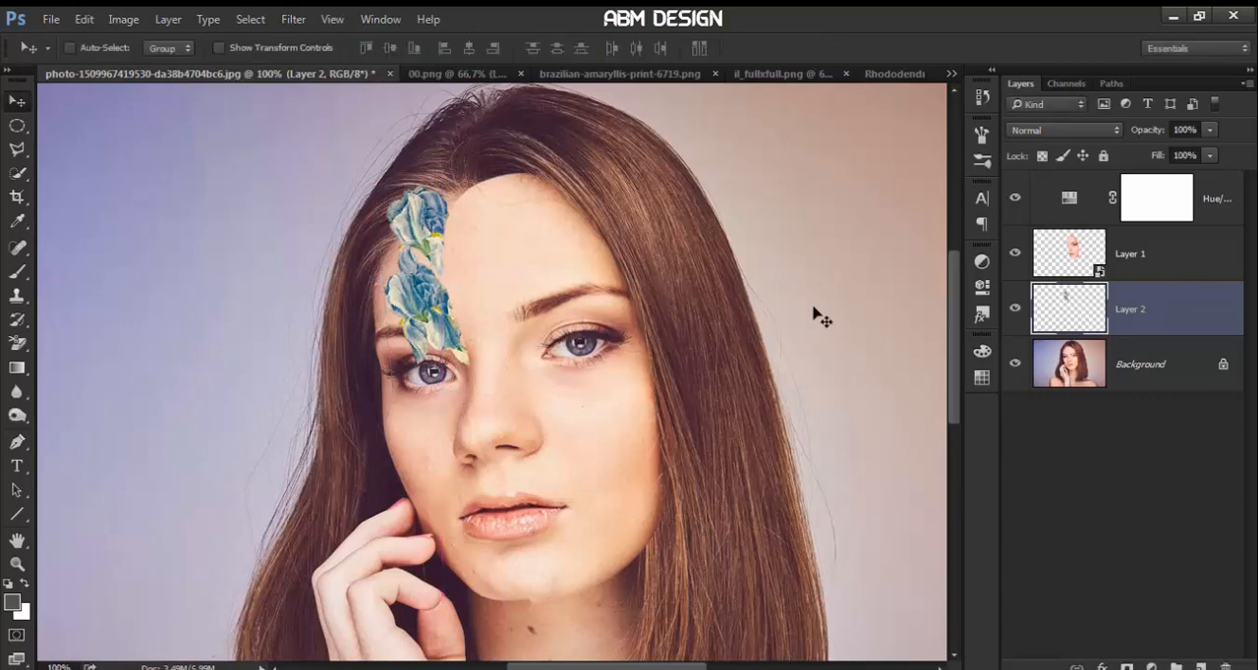
Close 00.png and bring the red flower from brazilian-amaryllis-print-6719.png into the portrait, above the iris layer
left_click(452, 76)
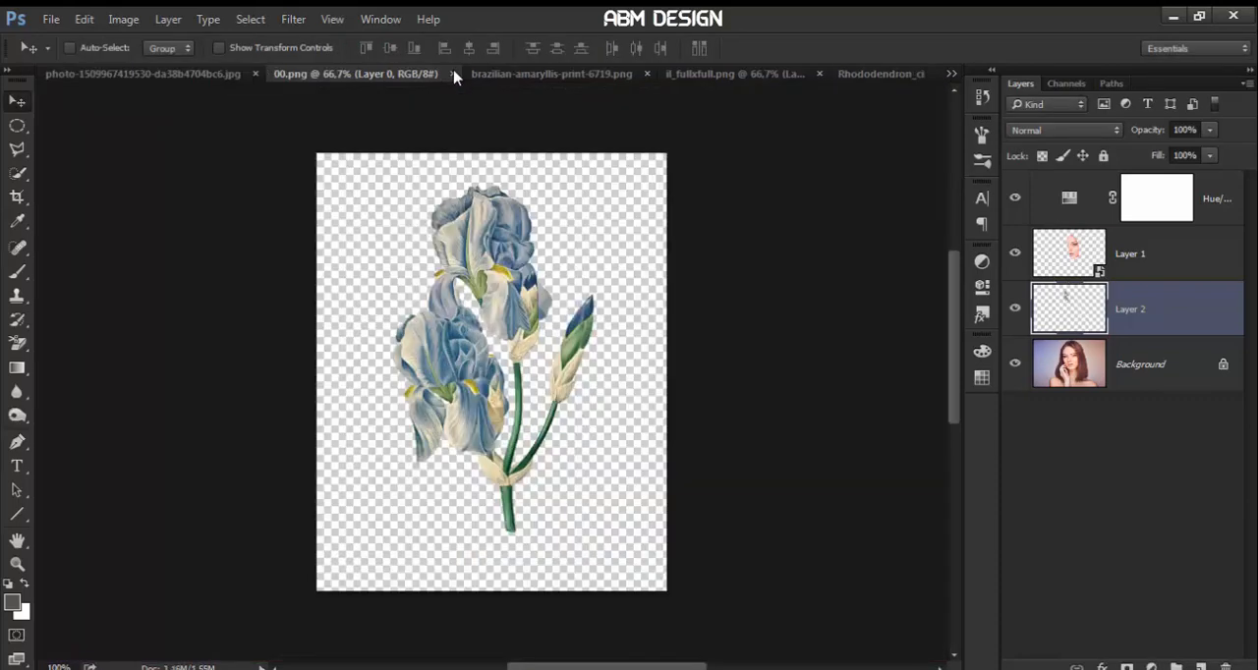
left_click(455, 75)
left_click(437, 79)
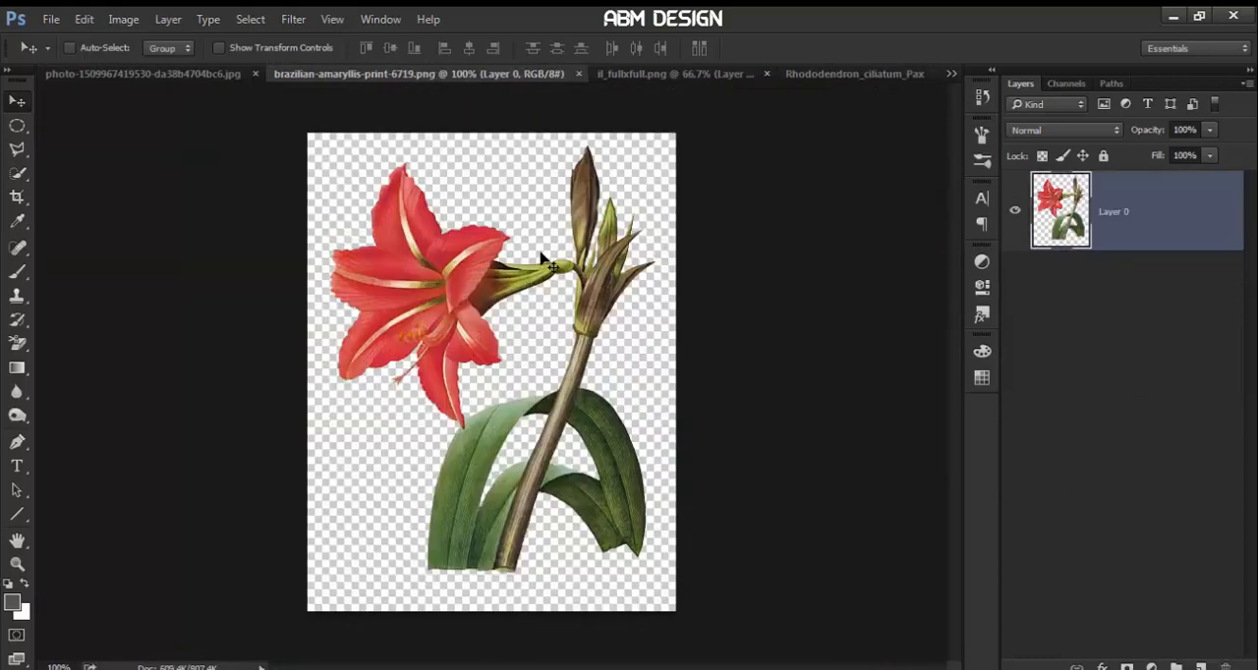
left_click_drag(503, 298, 449, 326)
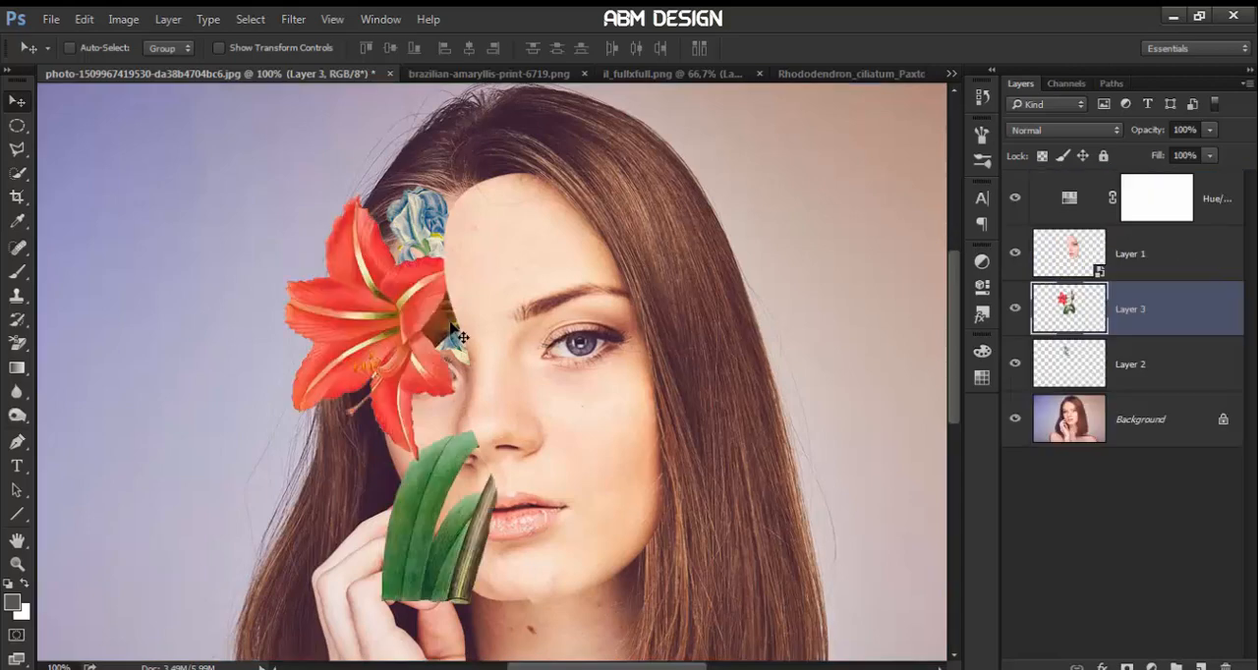
Scale the red amaryllis to about 48%, rotate it about -55° and place it below the eye along the cutout face's edge
key("ctrl+t")
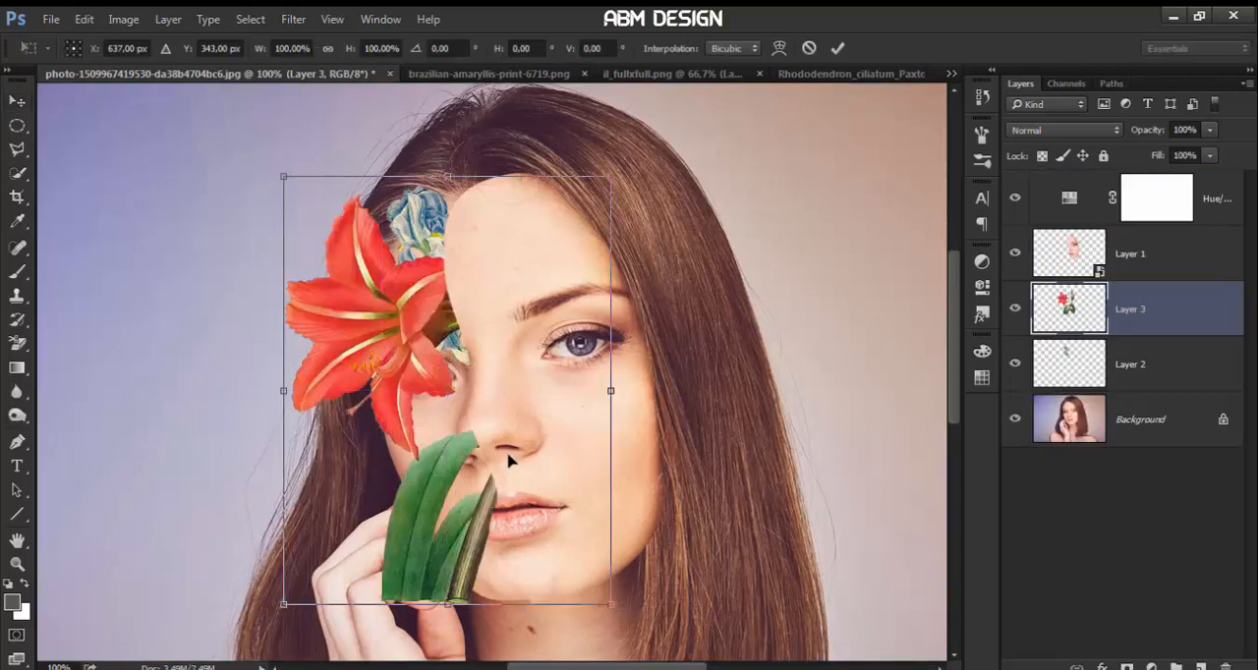
left_click_drag(509, 462, 561, 439)
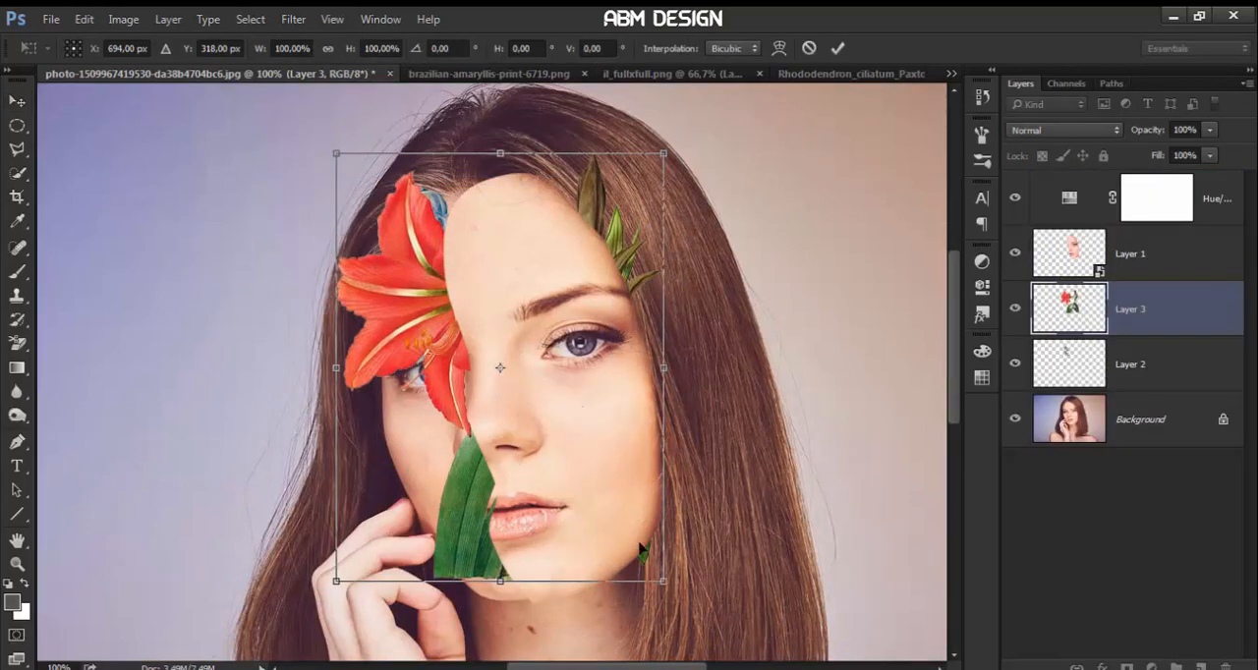
left_click_drag(663, 580, 566, 489)
left_click_drag(542, 448, 543, 512)
left_click_drag(640, 534, 656, 433)
mouse_move(556, 425)
left_mouse_down()
mouse_move(561, 413)
mouse_move(565, 422)
left_mouse_up()
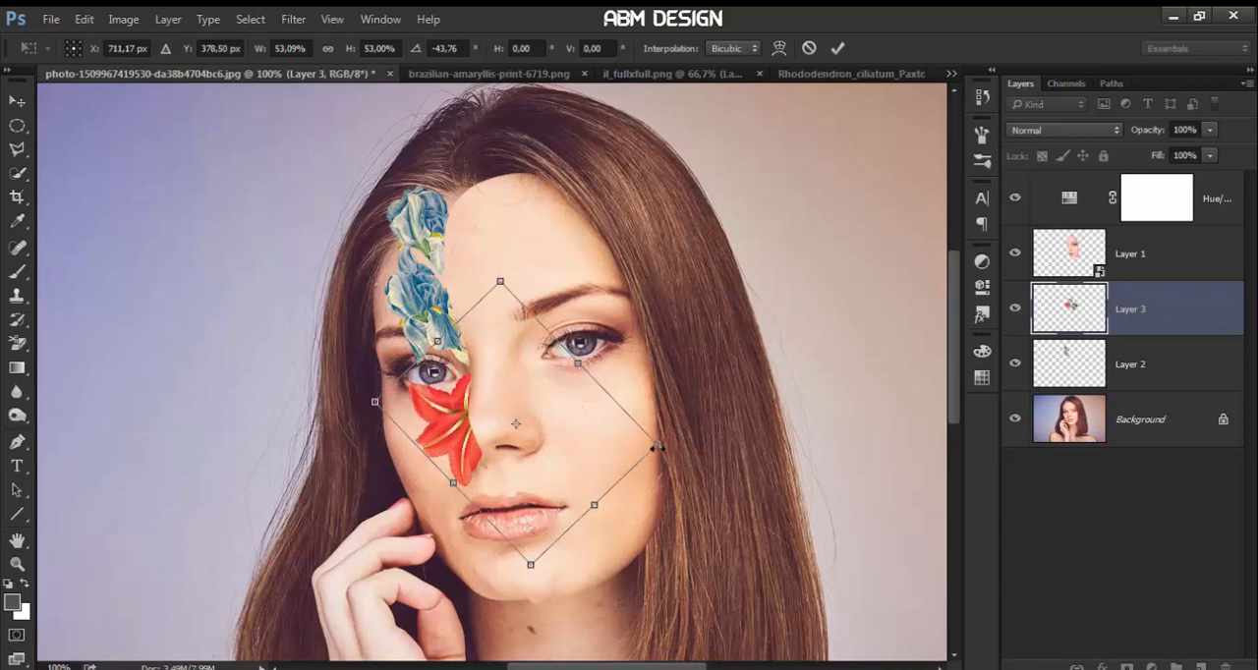
left_click_drag(657, 448, 634, 431)
left_click_drag(701, 449, 606, 406)
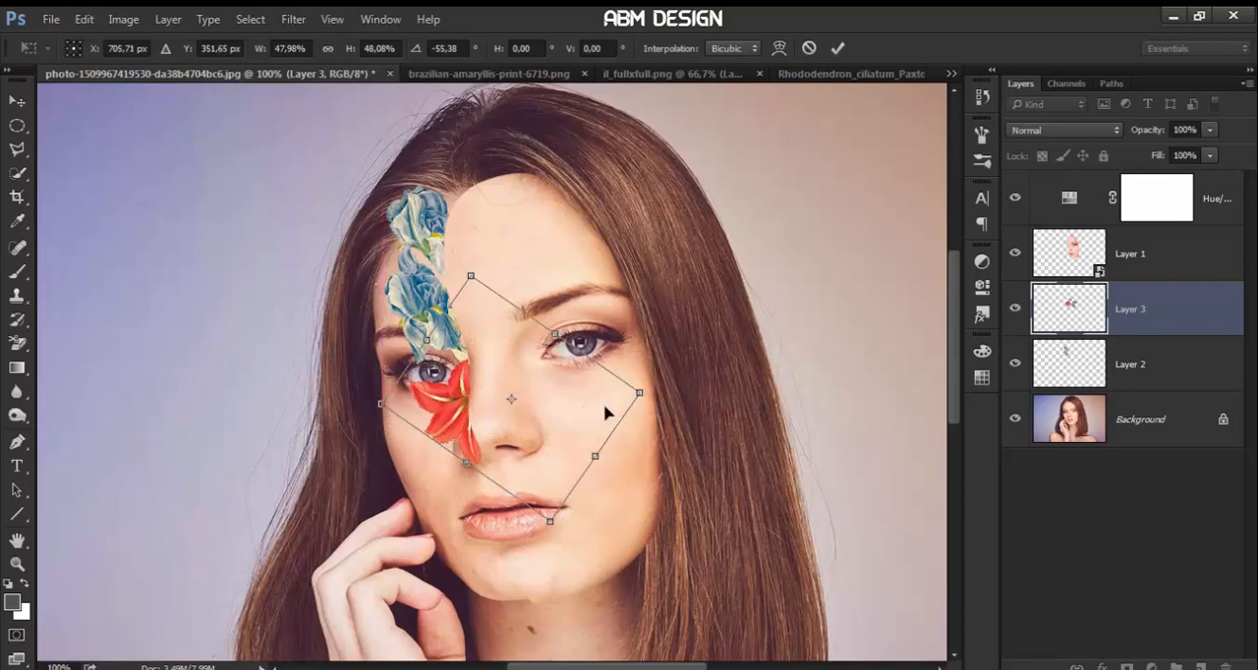
key("Return")
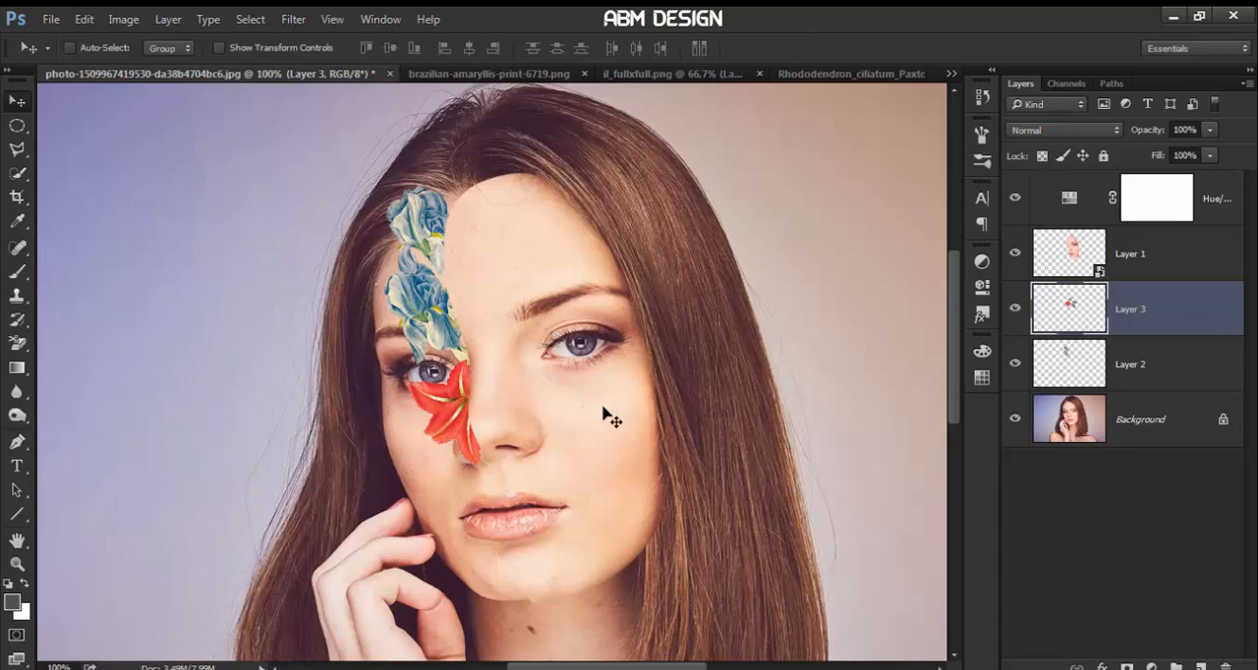
left_click_drag(468, 410, 468, 411)
Close the amaryllis document and bring the coral flower from il_fullxfull.png into the portrait, directly beneath Layer 1
left_click(585, 75)
left_click(557, 77)
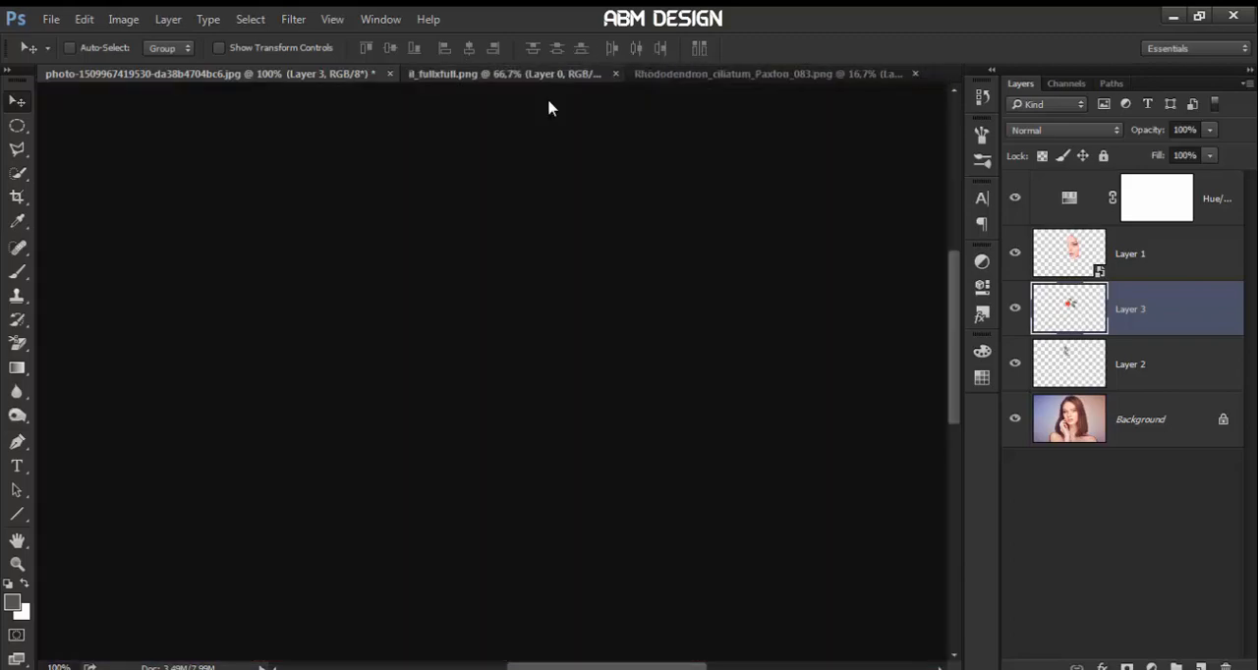
left_click_drag(531, 334, 328, 98)
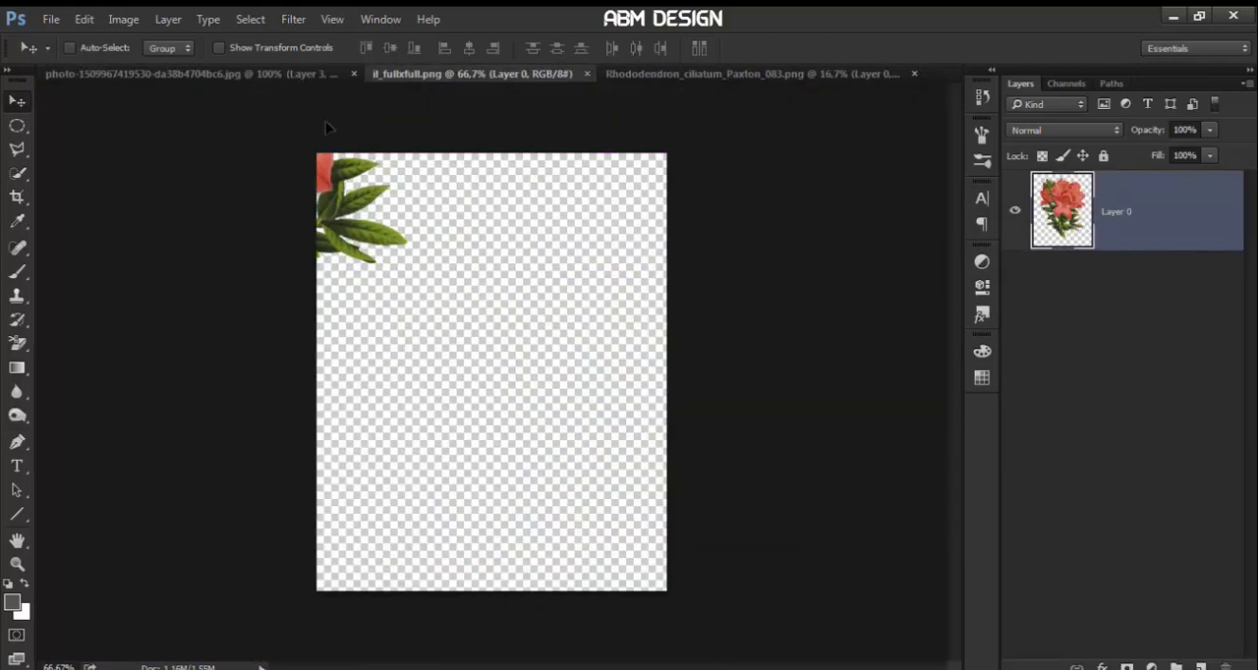
left_click_drag(326, 121, 555, 437)
Scale the coral flower to about 37% by 35%, rotate it about -48° and place it beside the lips at the cutout edge
key("ctrl+t")
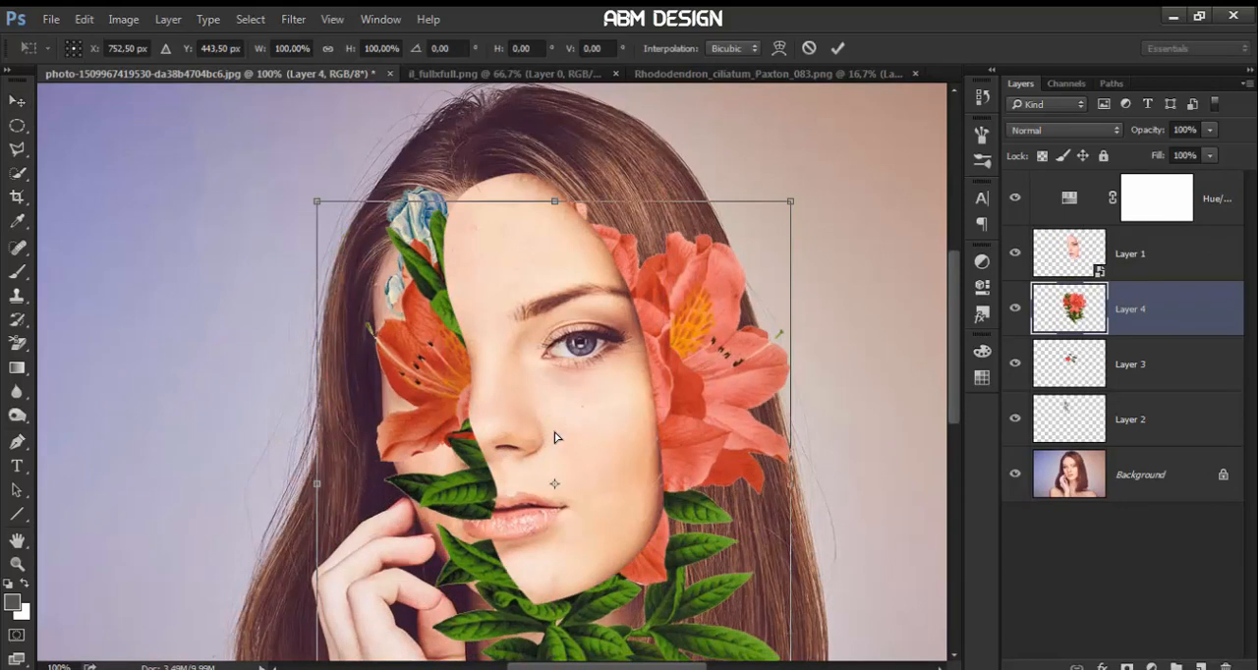
left_click_drag(792, 202, 679, 389)
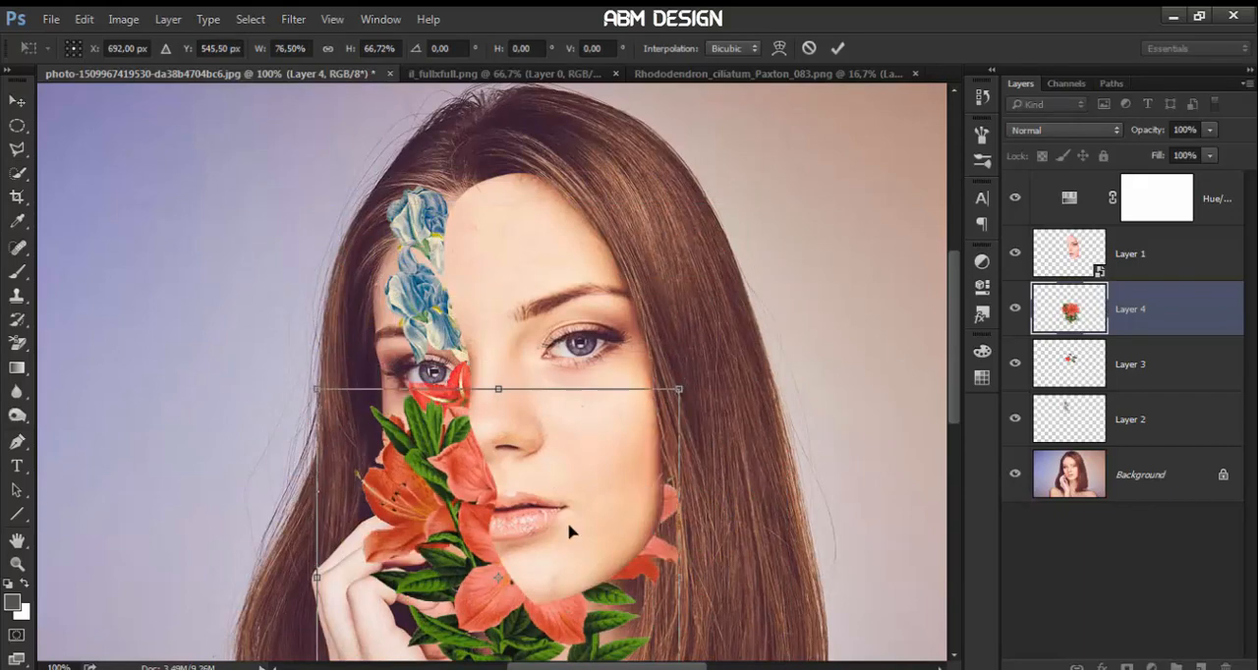
key("ctrl+minus")
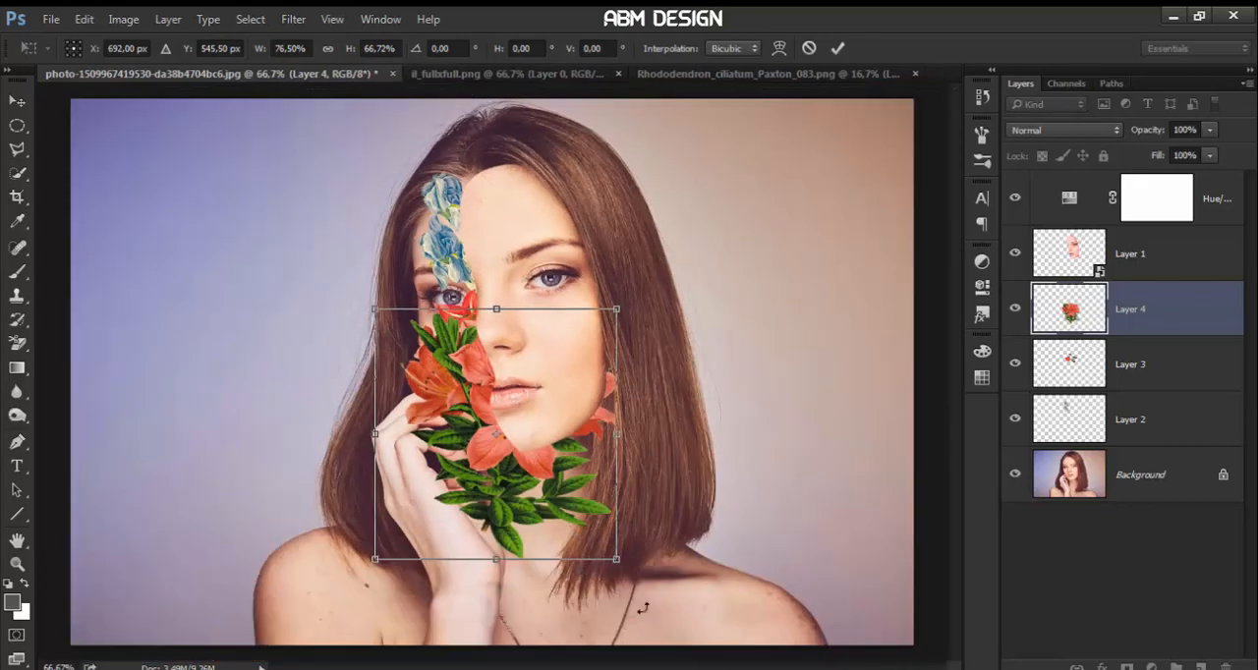
left_click_drag(642, 608, 548, 427)
left_click_drag(624, 434, 565, 418)
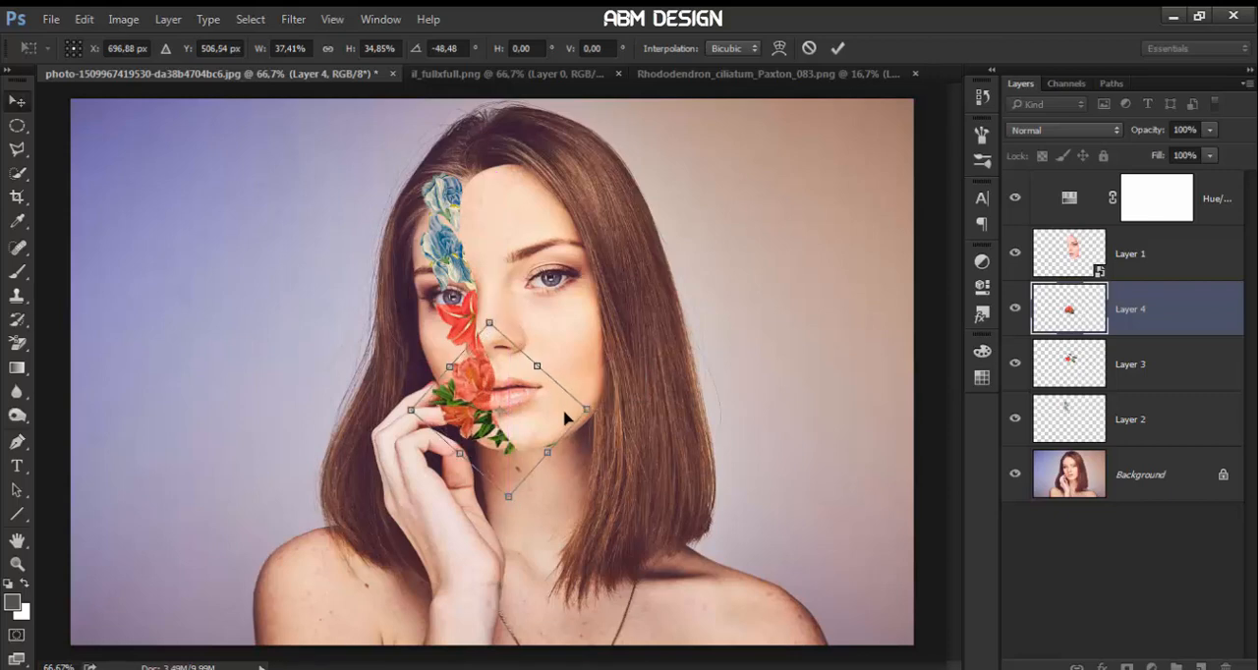
key("Return")
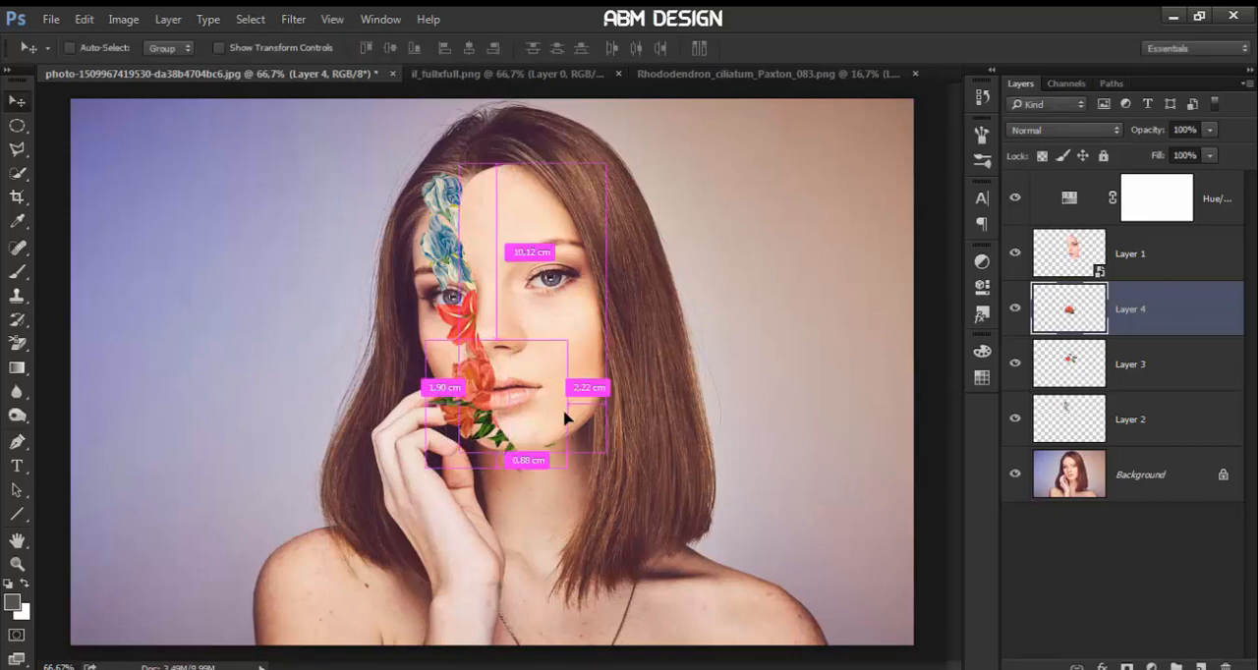
Shrink the coral flower slightly, keeping it against the cutout edge beside the mouth
key("ctrl+t")
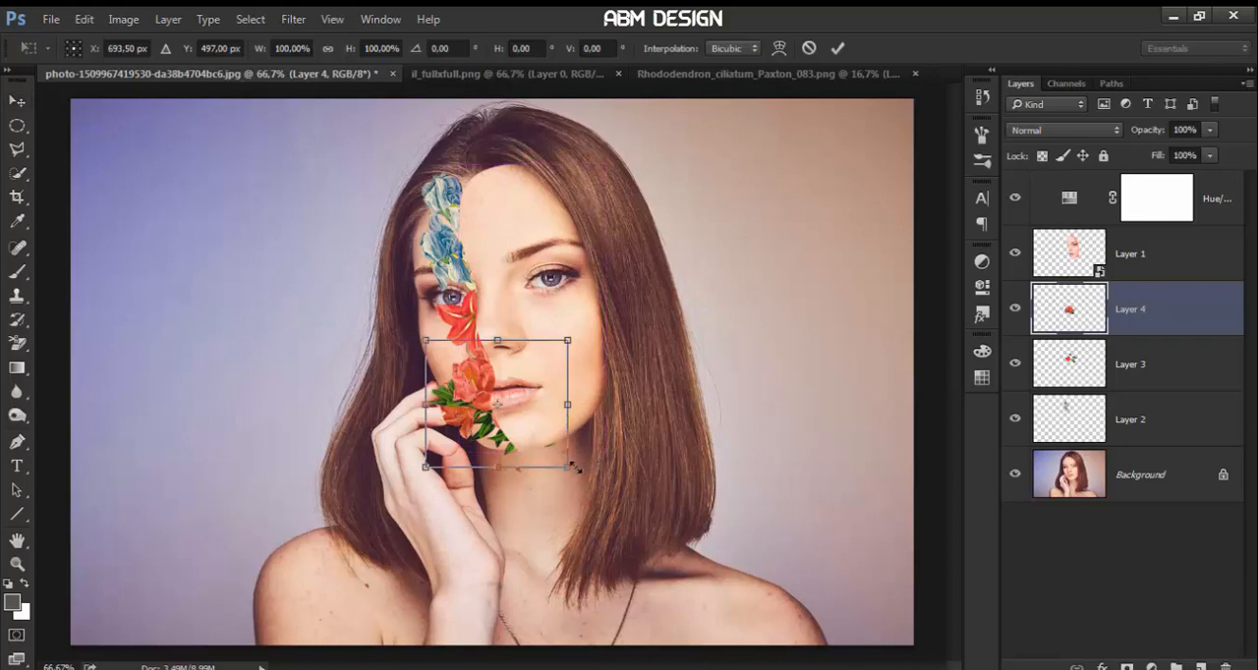
left_click_drag(569, 469, 539, 434)
key("Return")
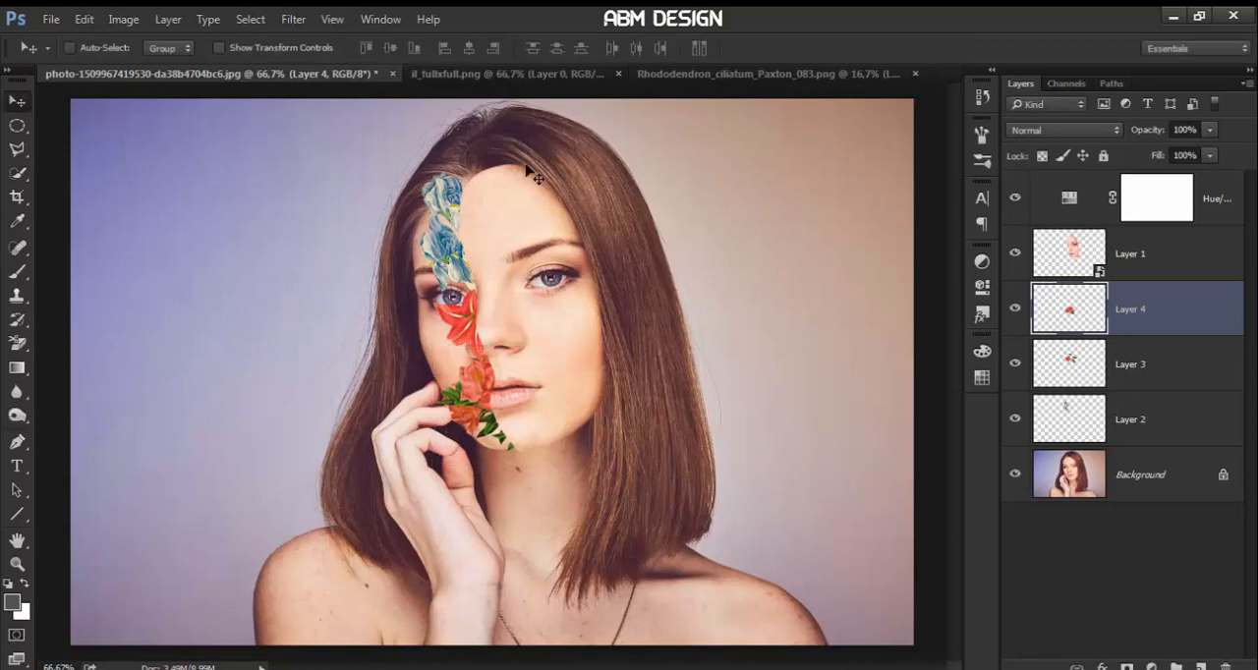
Close il_fullxfull.png and bring the flower from Rhododendron_ciliatum_Paxton_083.png into the portrait, above Layer 4
left_click(618, 73)
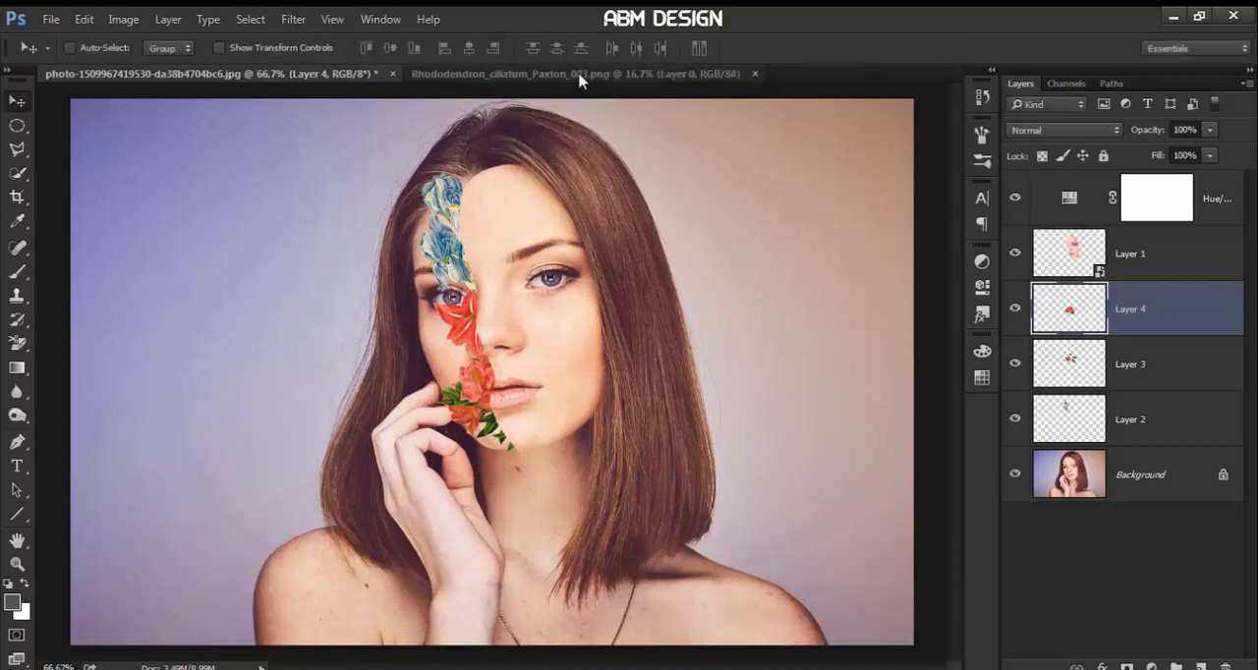
left_click(580, 76)
left_click_drag(473, 293, 496, 208)
Scale the rhododendron to about 10% and place it over the hairline above the cutout forehead
key("ctrl+t")
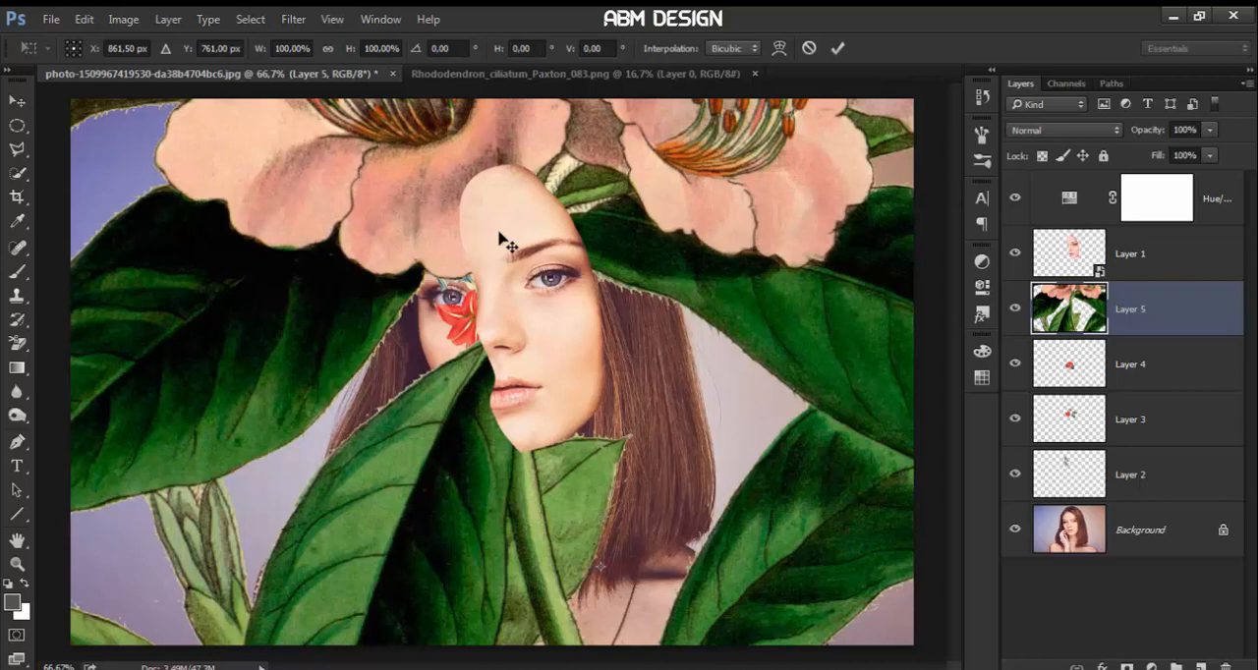
key("ctrl+minus")
key("ctrl+minus")
key("ctrl+minus")
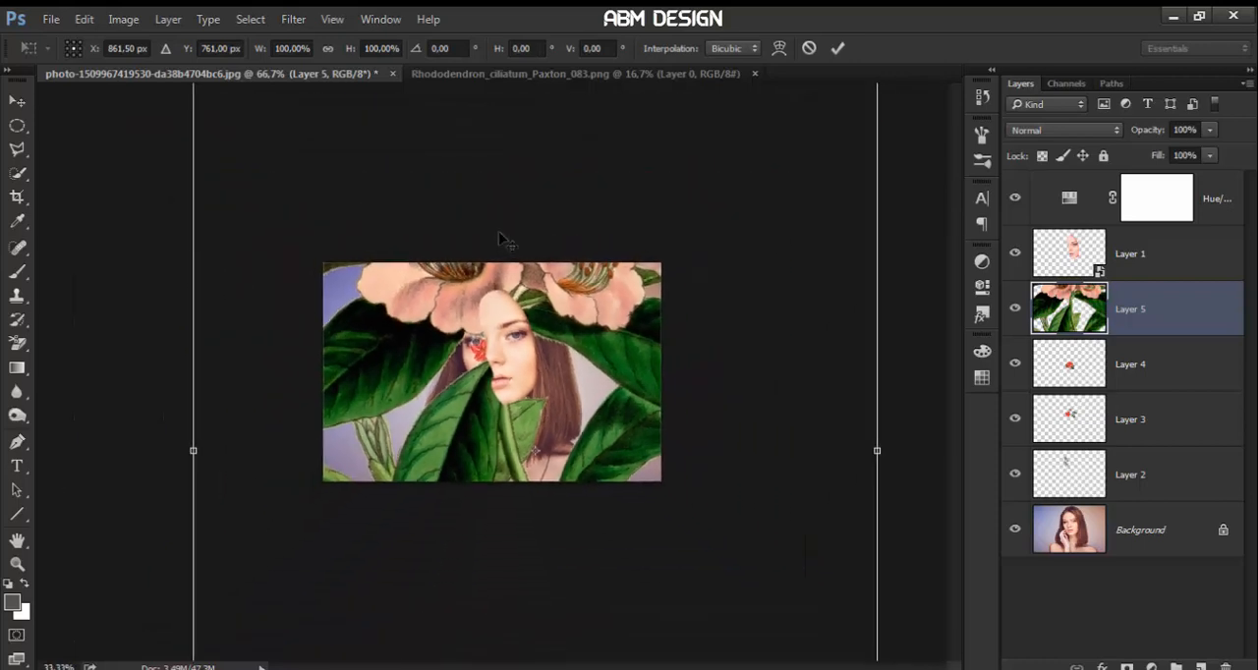
key("ctrl+minus")
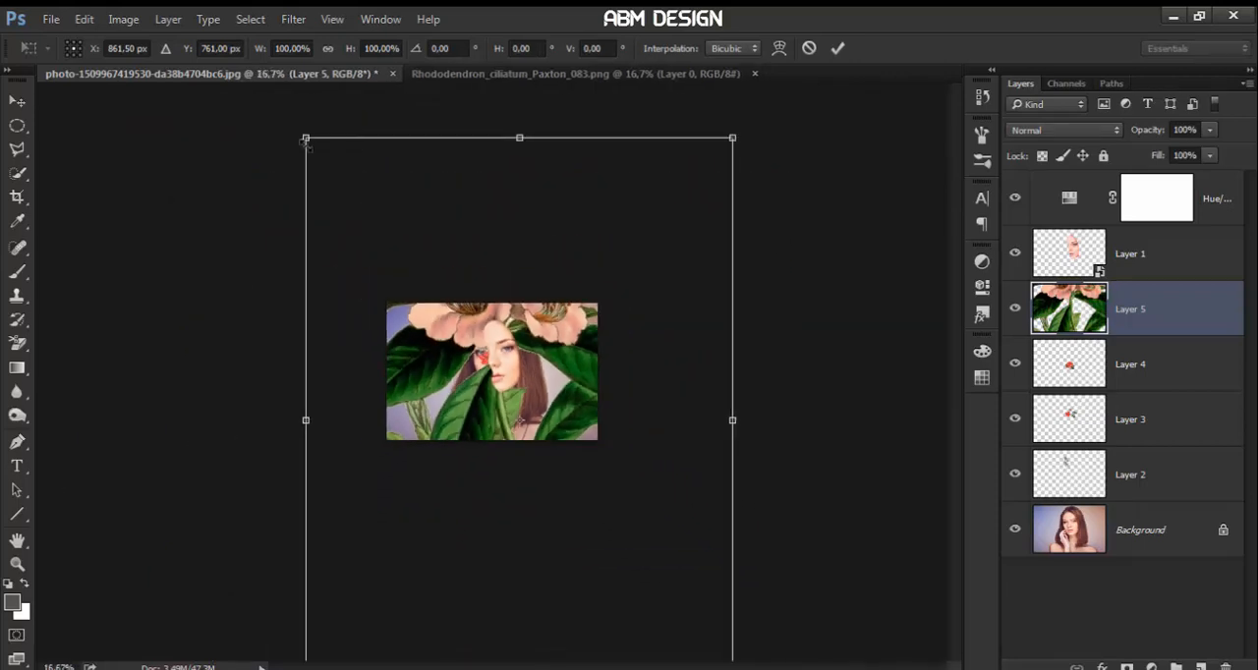
left_click_drag(305, 138, 496, 391)
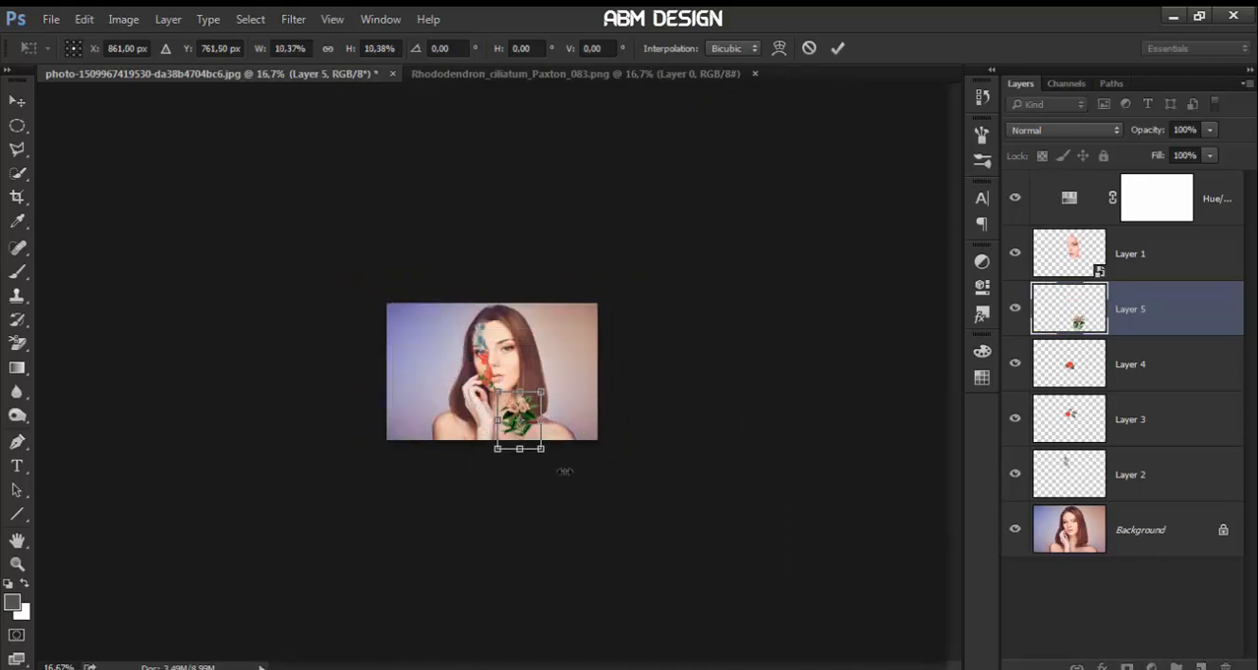
key("ctrl+plus")
key("ctrl+plus")
key("ctrl+plus")
left_click_drag(559, 407, 510, 222)
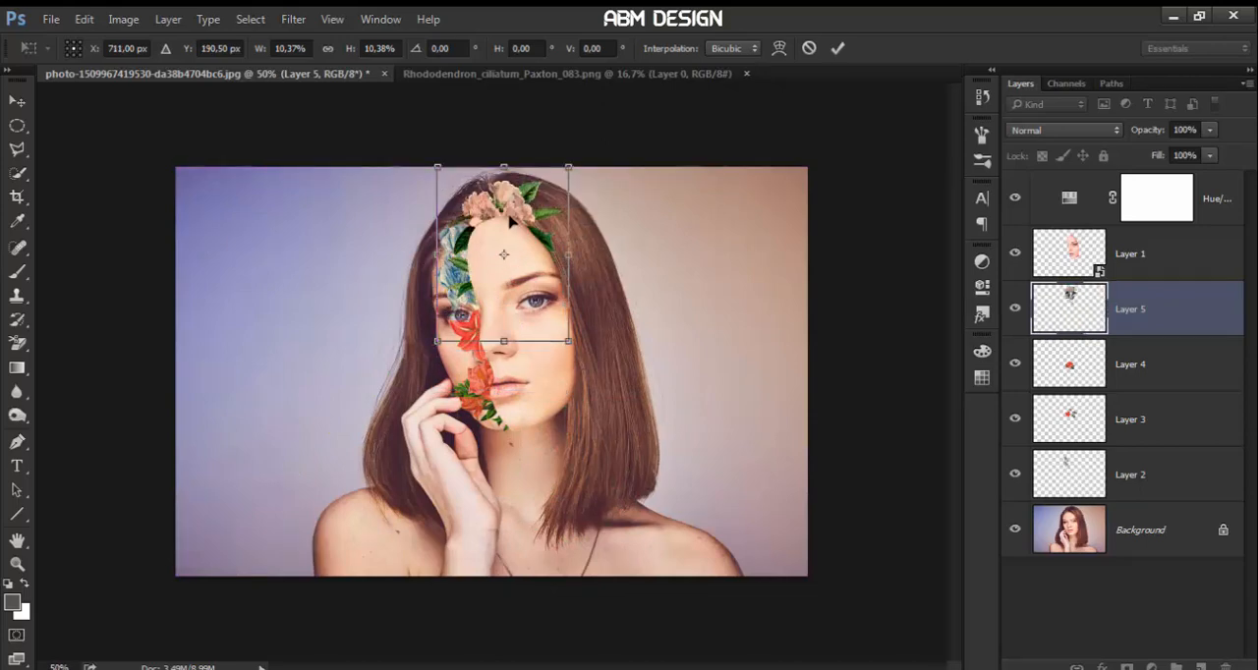
key("Return")
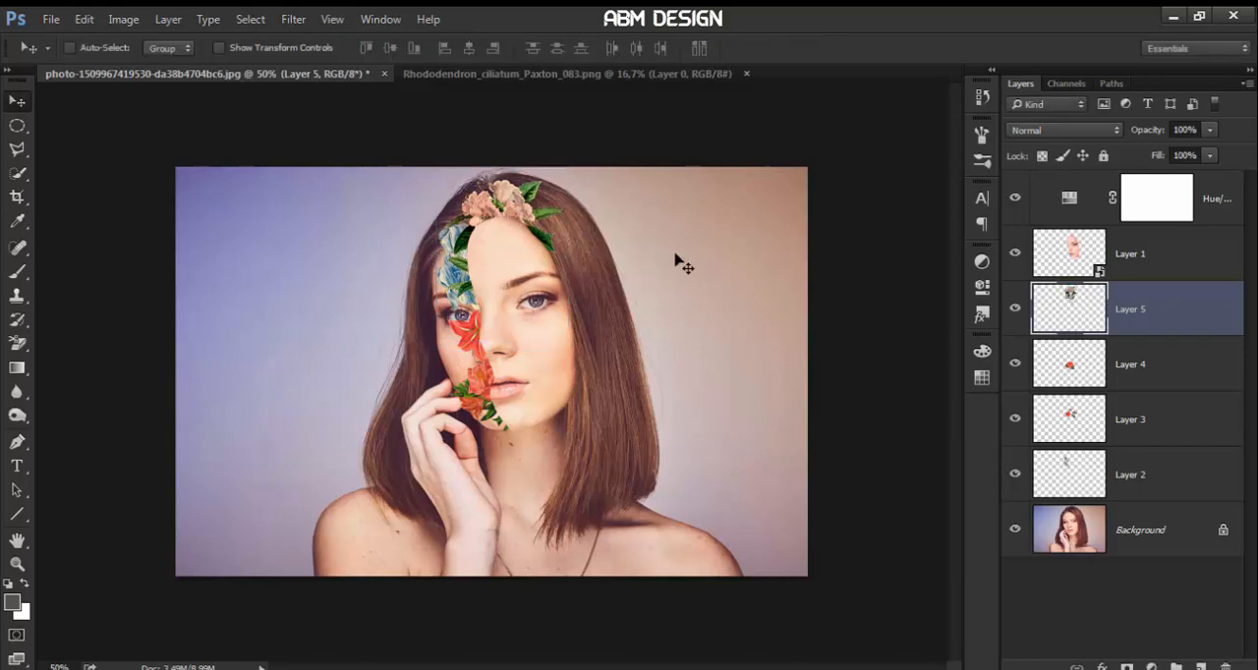
Move the rhododendron layer directly above the Background and shift the flowers slightly along the hairline
left_click_drag(1159, 295, 1146, 486)
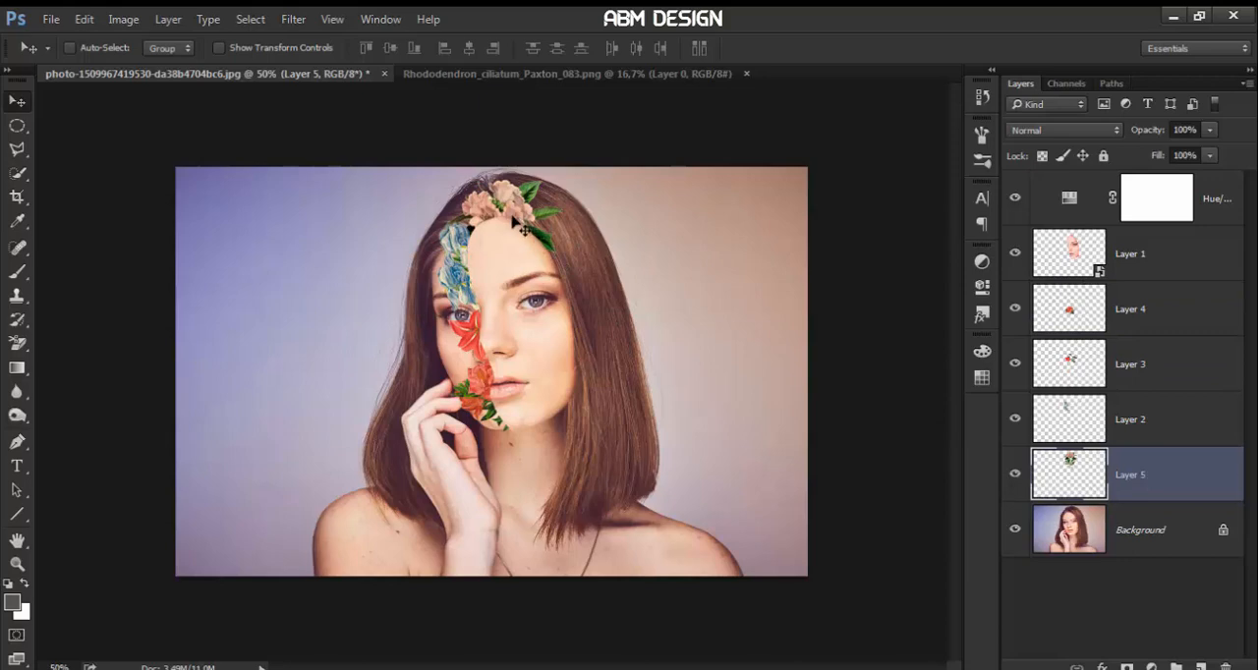
mouse_move(522, 228)
left_mouse_down()
mouse_move(516, 193)
mouse_move(511, 226)
left_mouse_up()
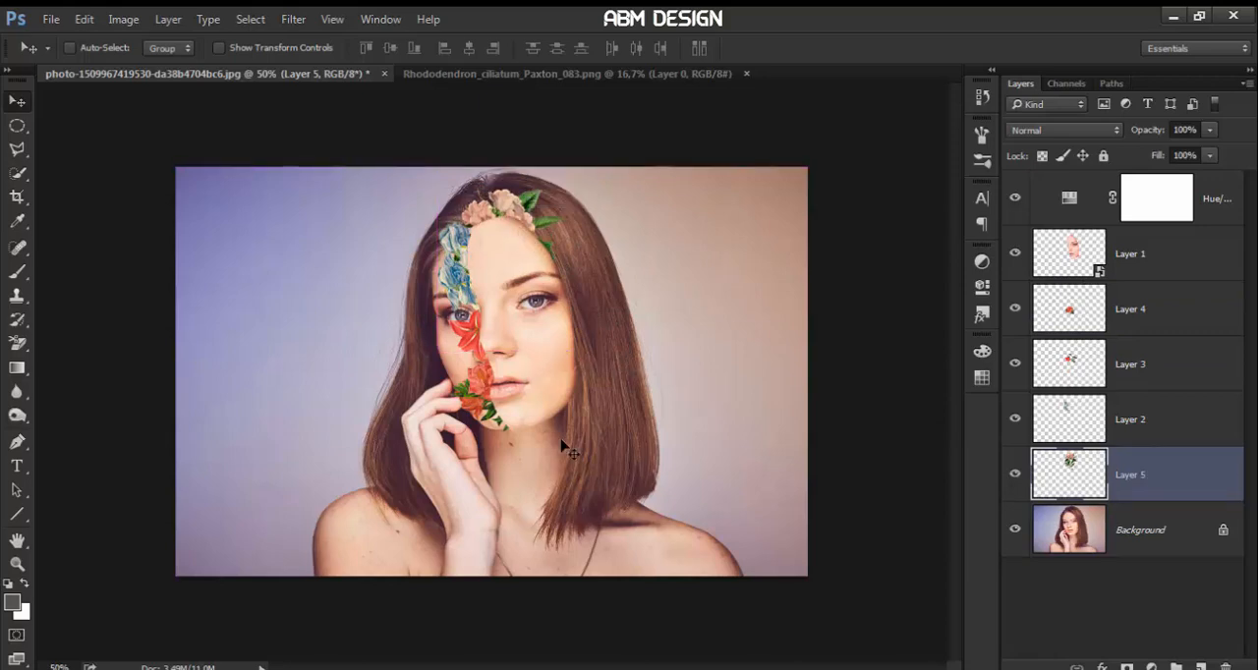
key("ctrl+plus")
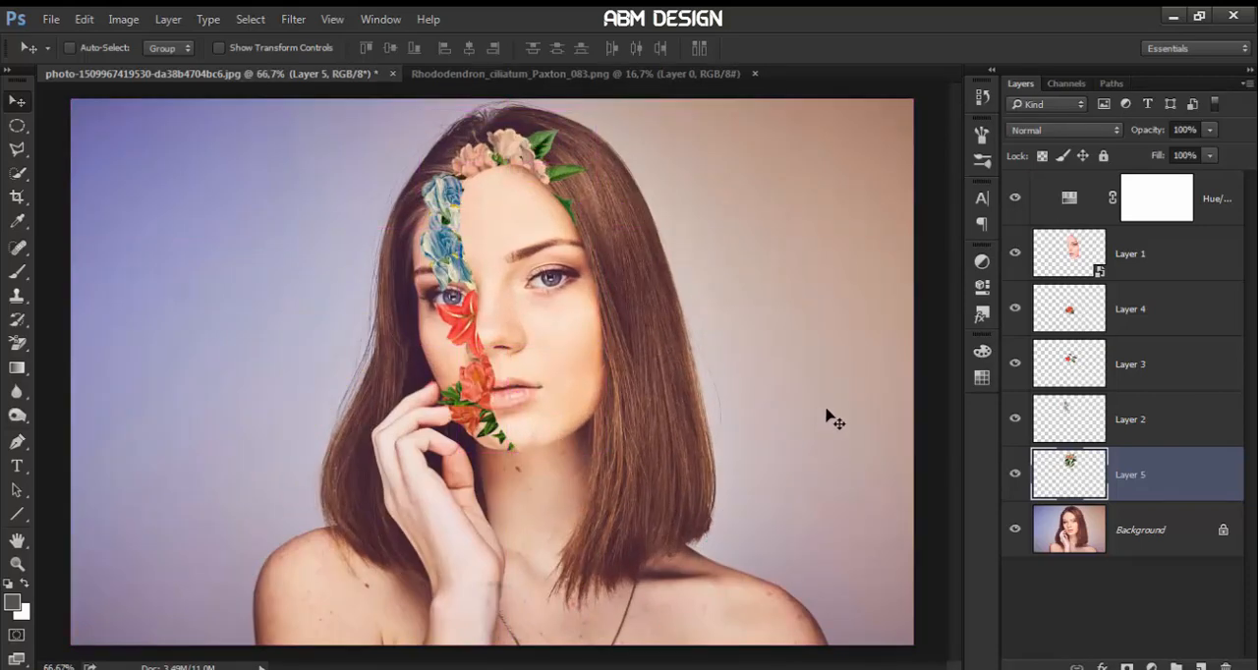
Enlarge and rotate the coral flower on Layer 4 so it covers the area beside the mouth down to the chin
left_click(1102, 361)
left_click(1071, 322)
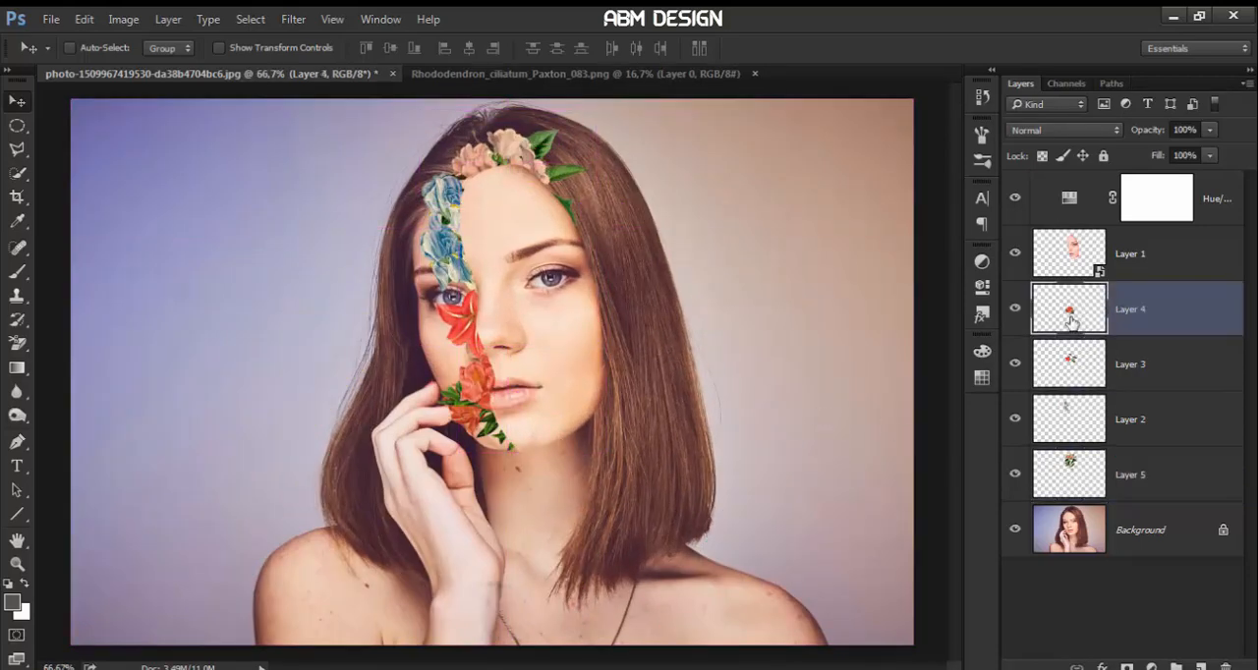
key("ctrl+t")
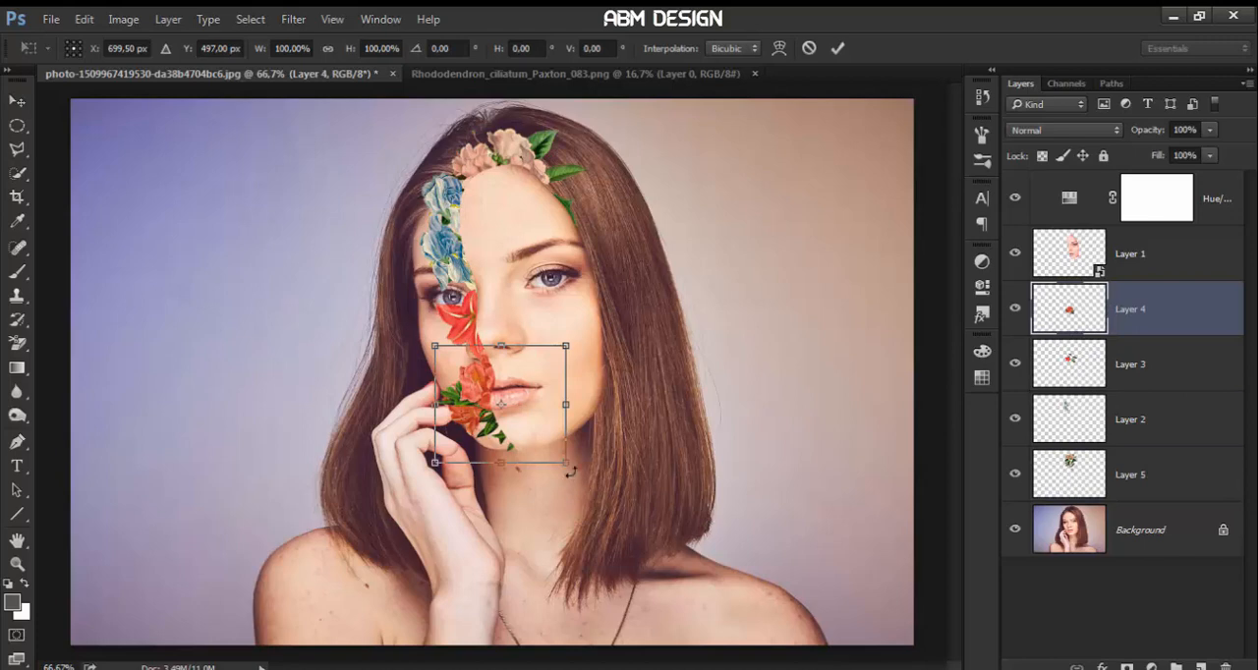
left_click_drag(567, 461, 632, 413)
key("Return")
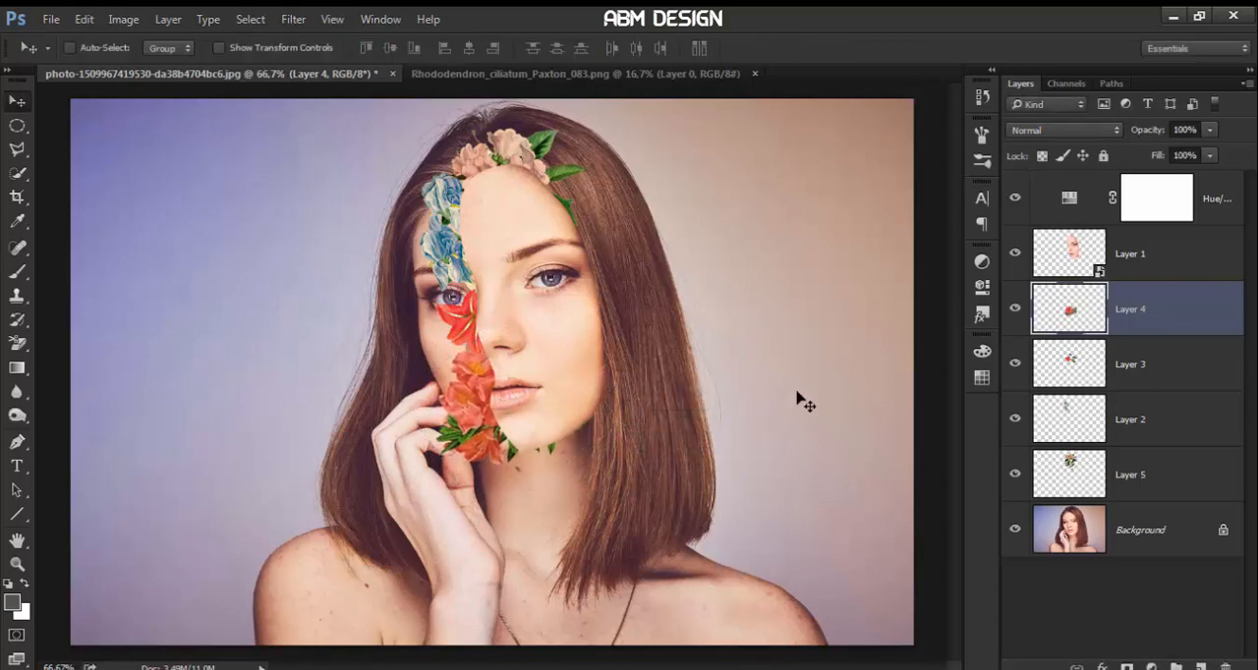
Enlarge the red amaryllis on Layer 3 to about 114% around its centre
left_click(1113, 358)
key("ctrl+t")
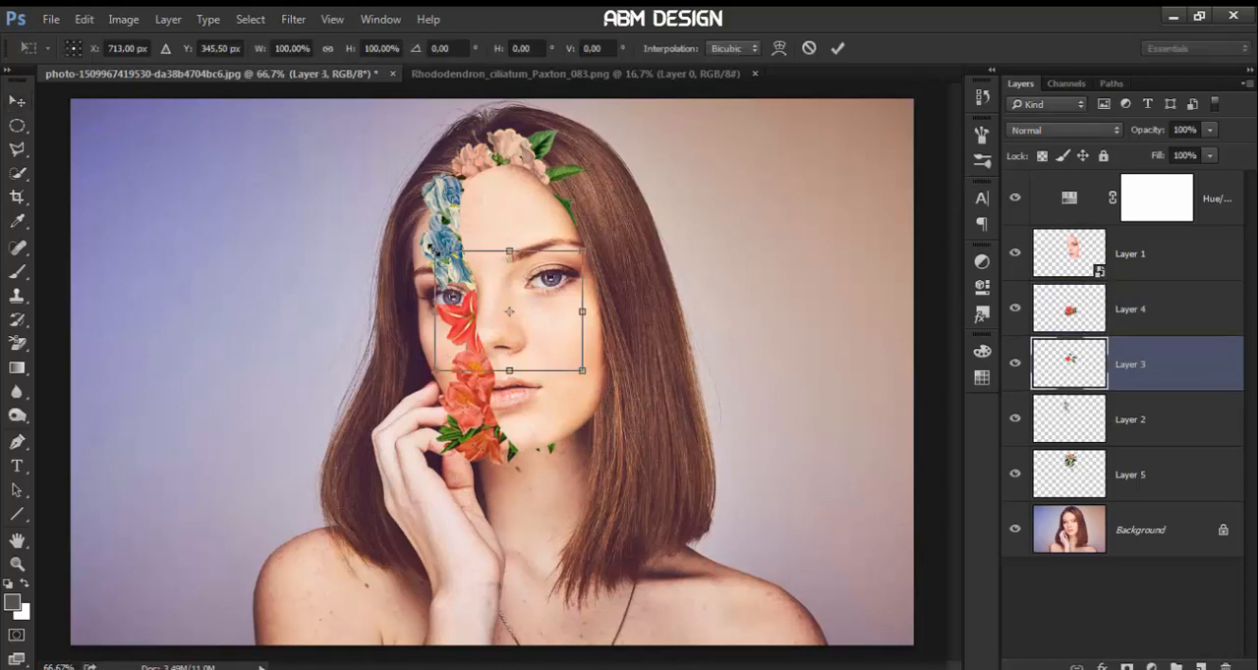
left_click_drag(429, 247, 424, 242)
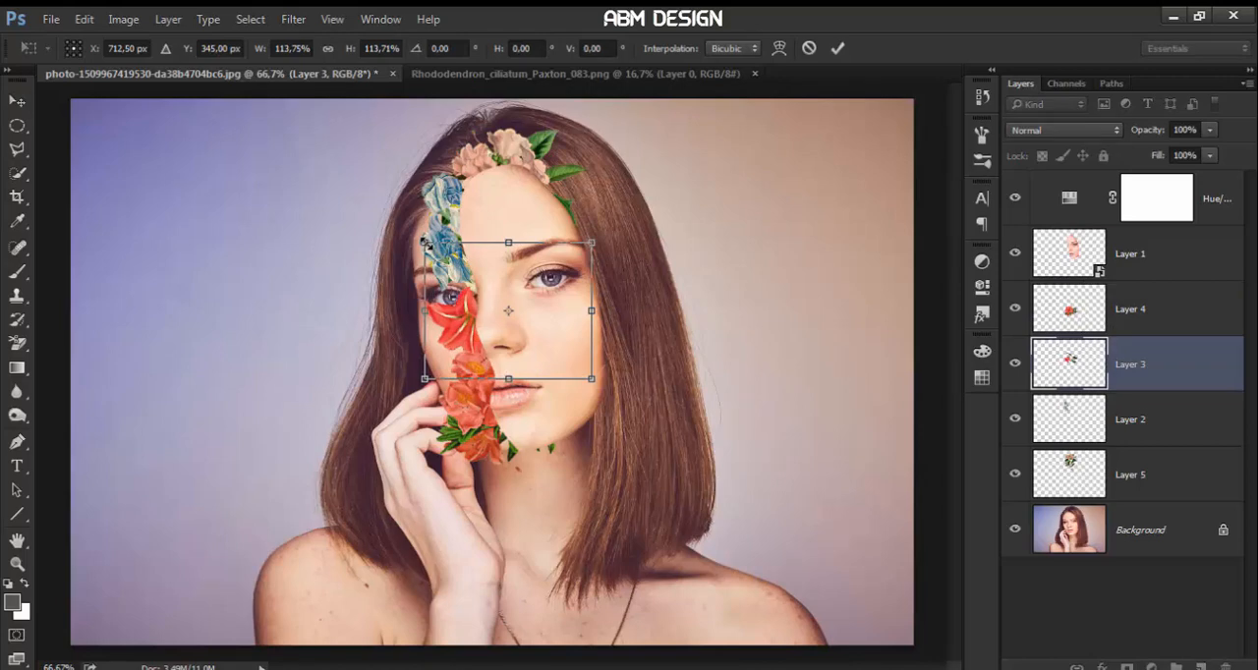
key("Return")
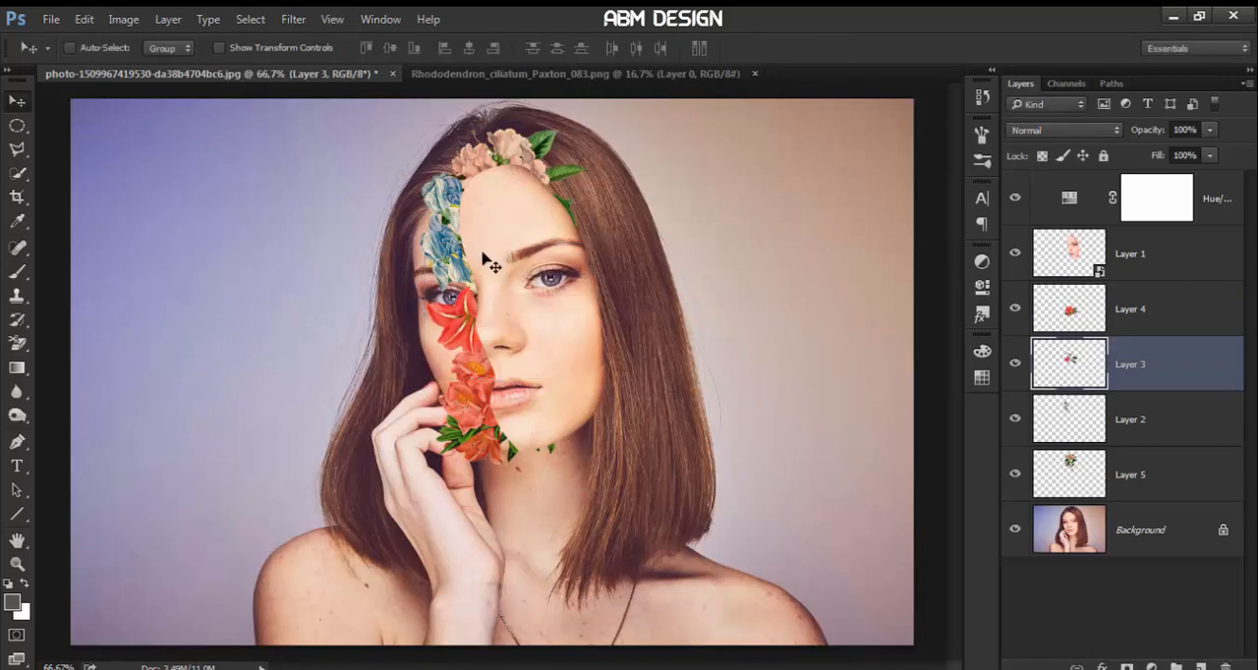
Enlarge the blue iris on Layer 2 slightly so it covers more of the forehead and eye
left_click(1053, 437)
key("ctrl+t")
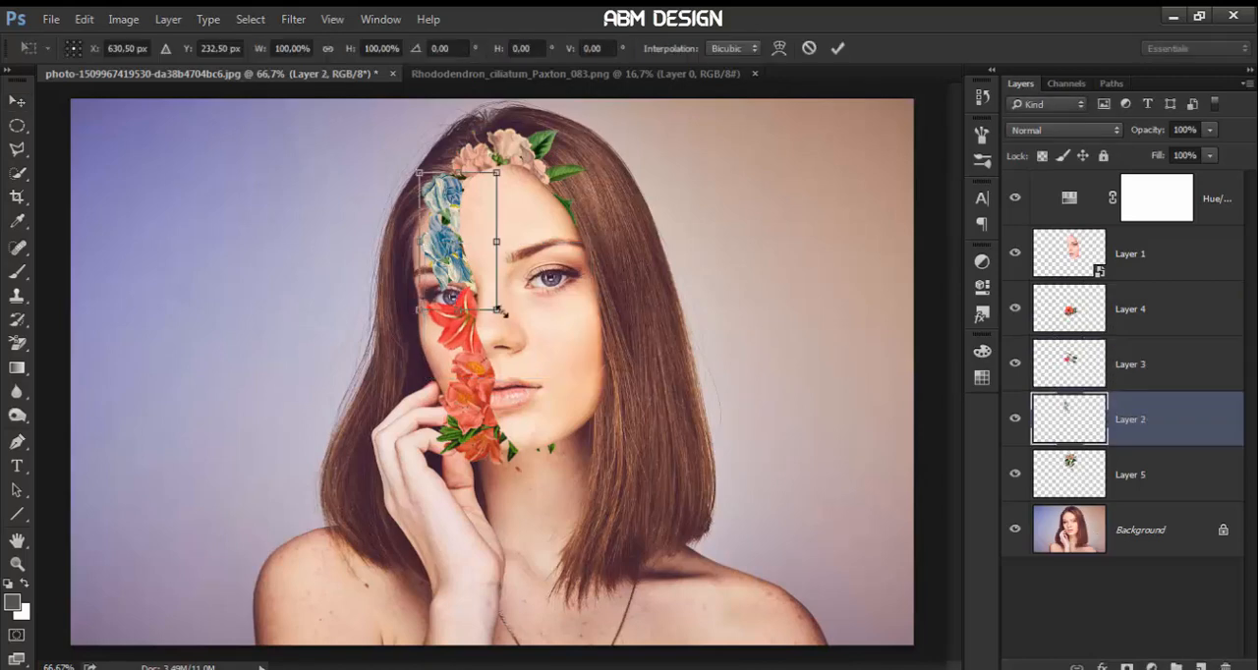
left_click_drag(508, 321, 512, 324)
key("Return")
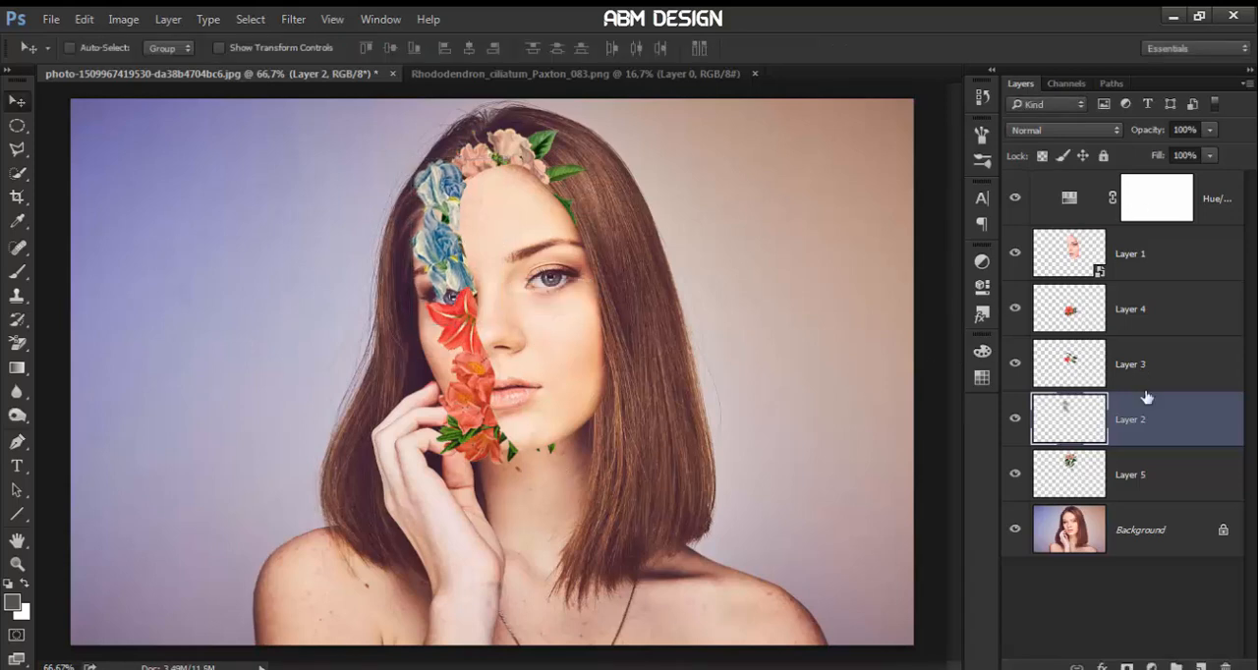
Group all layers from Layer 5 up to the Hue/Saturation adjustment, leaving the Background outside the group
left_click(1171, 480)
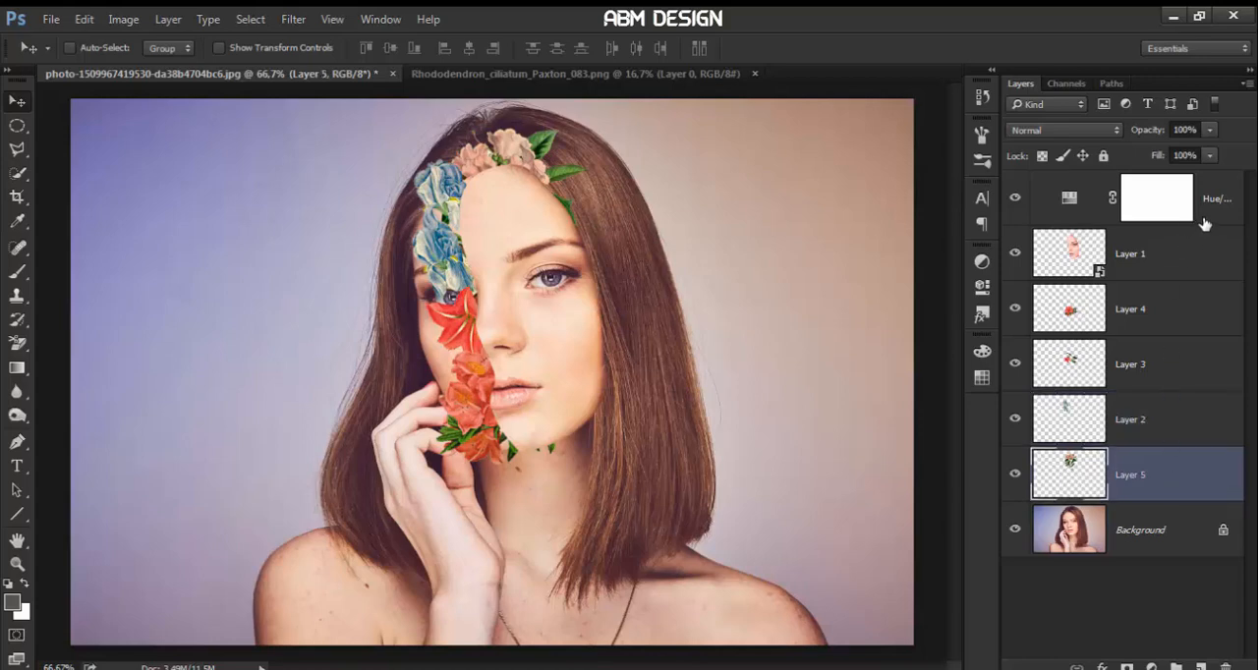
left_click(1204, 224, "shift")
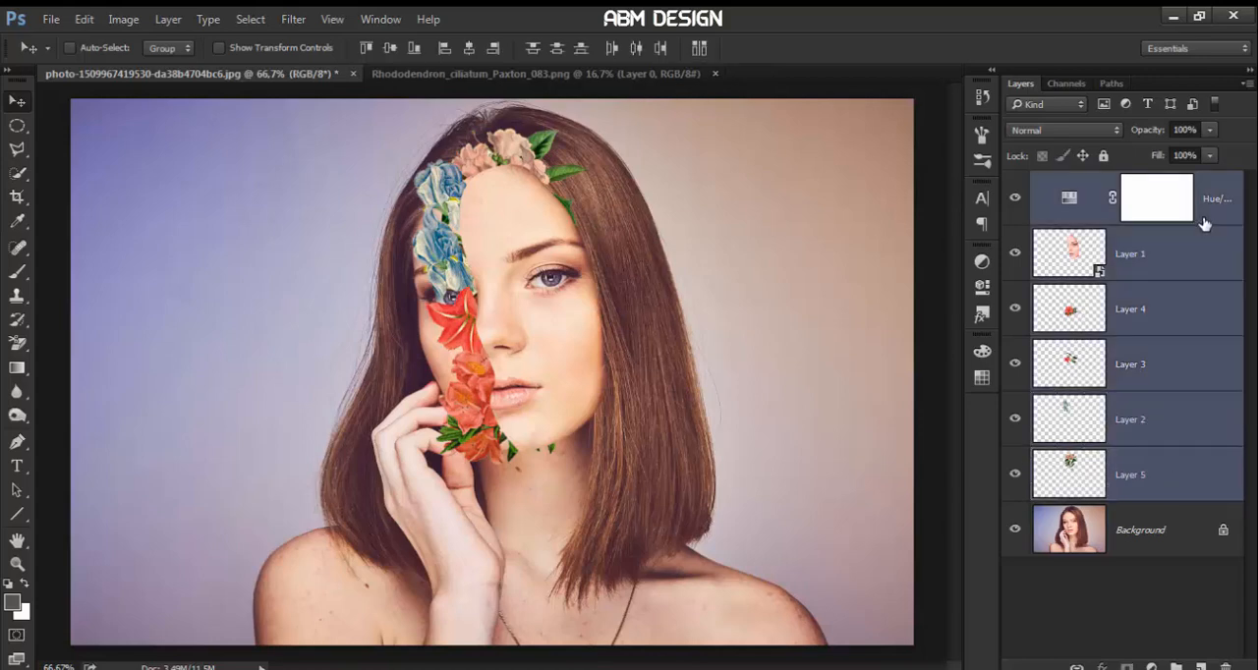
key("ctrl+g")
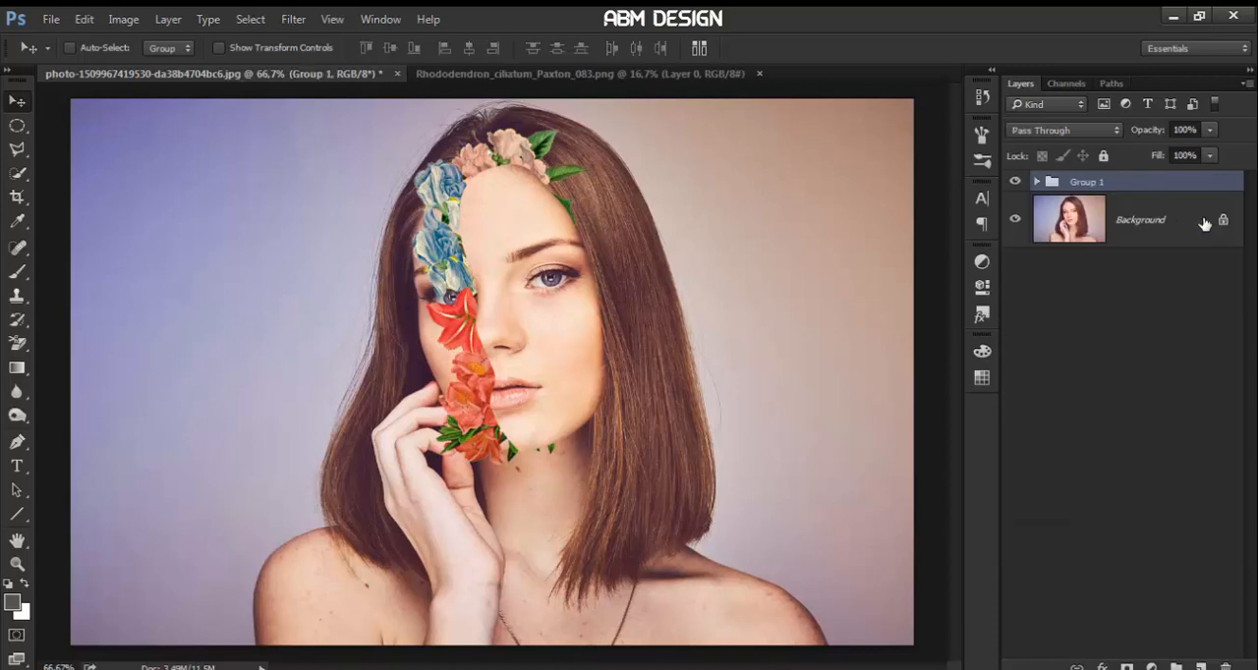
Place the Textura Retrato Floral.jpg texture above Group 1 in the portrait document and enlarge it slightly about its centre
left_click(759, 74)
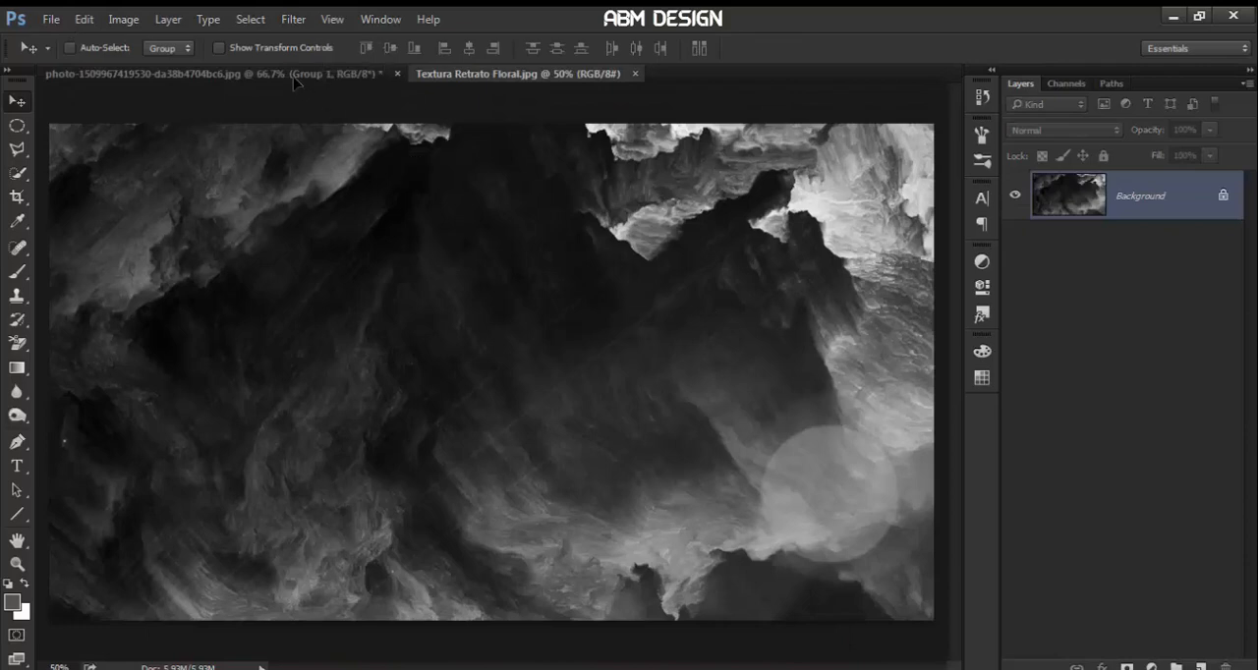
left_click_drag(295, 82, 468, 268)
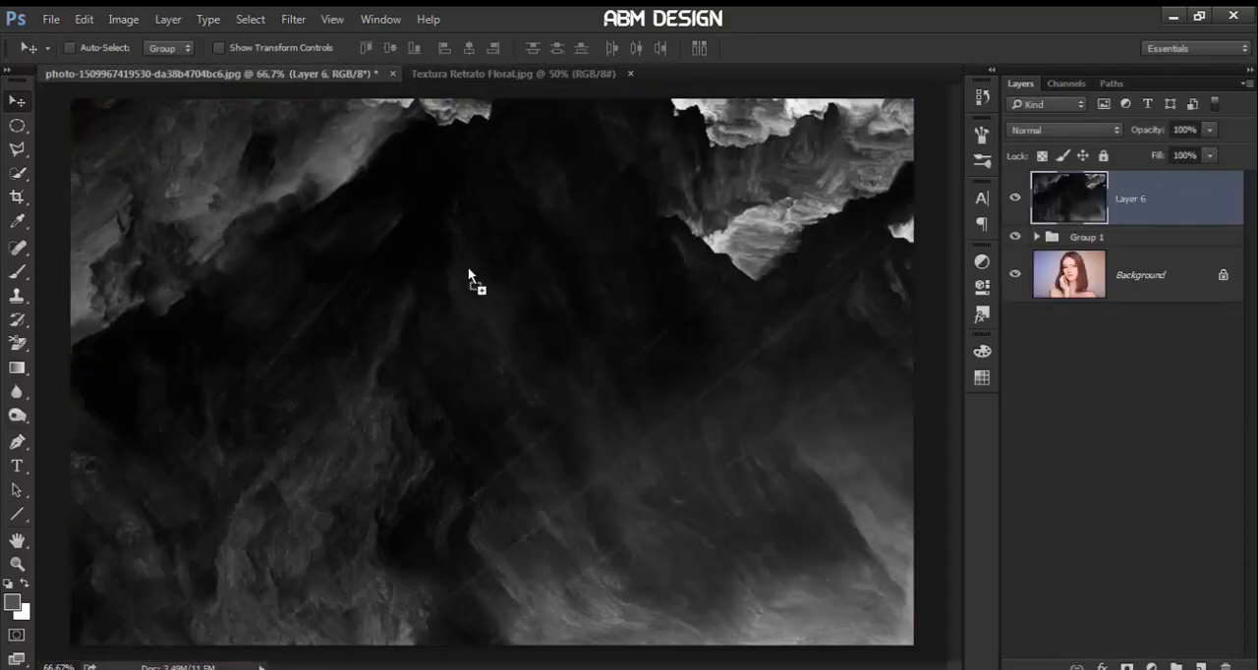
key("ctrl+minus")
key("ctrl+minus")
key("ctrl+minus")
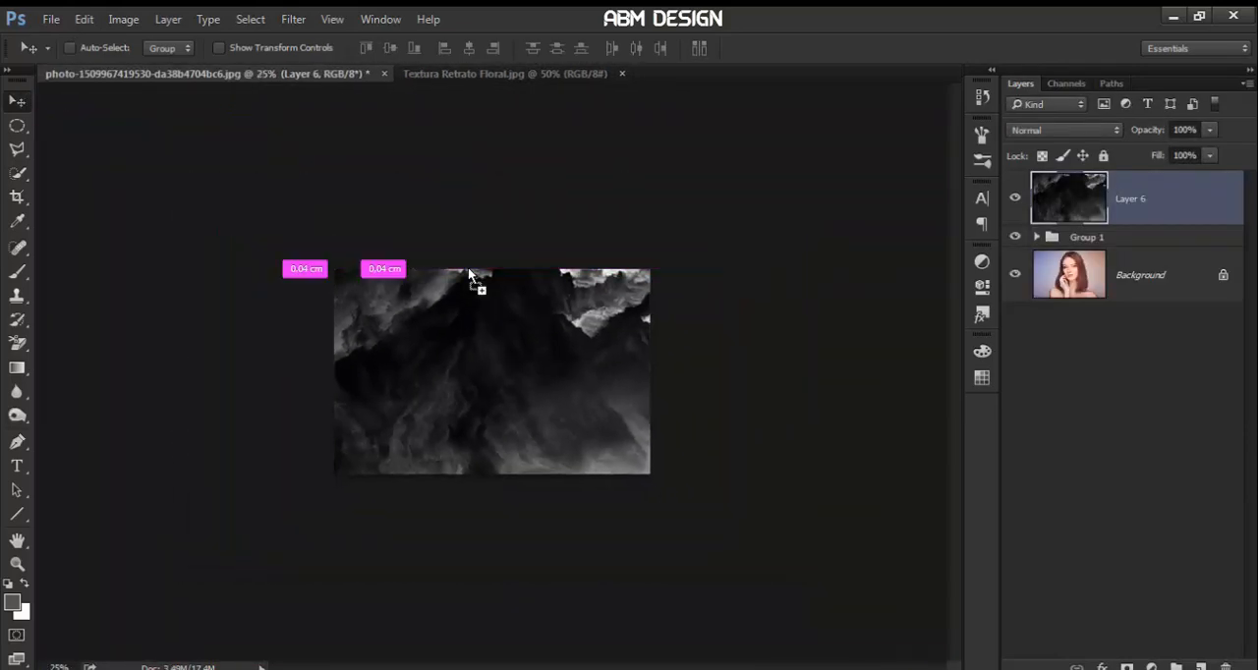
key("ctrl+t")
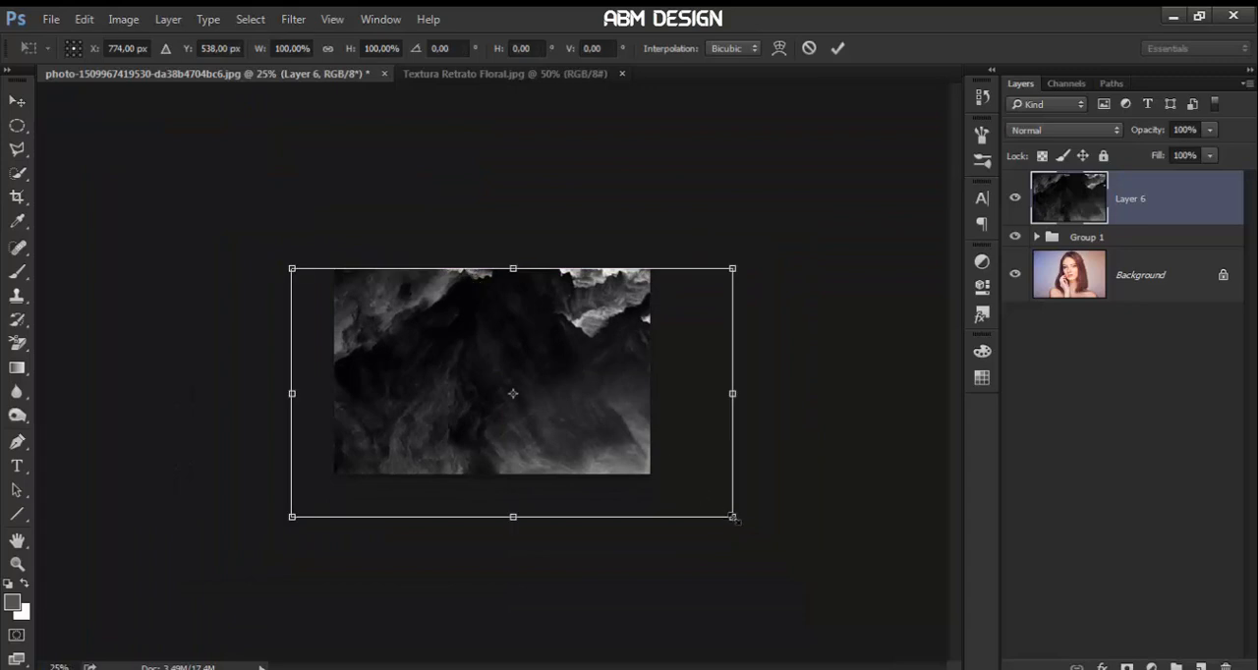
left_click_drag(734, 518, 753, 556)
key("Return")
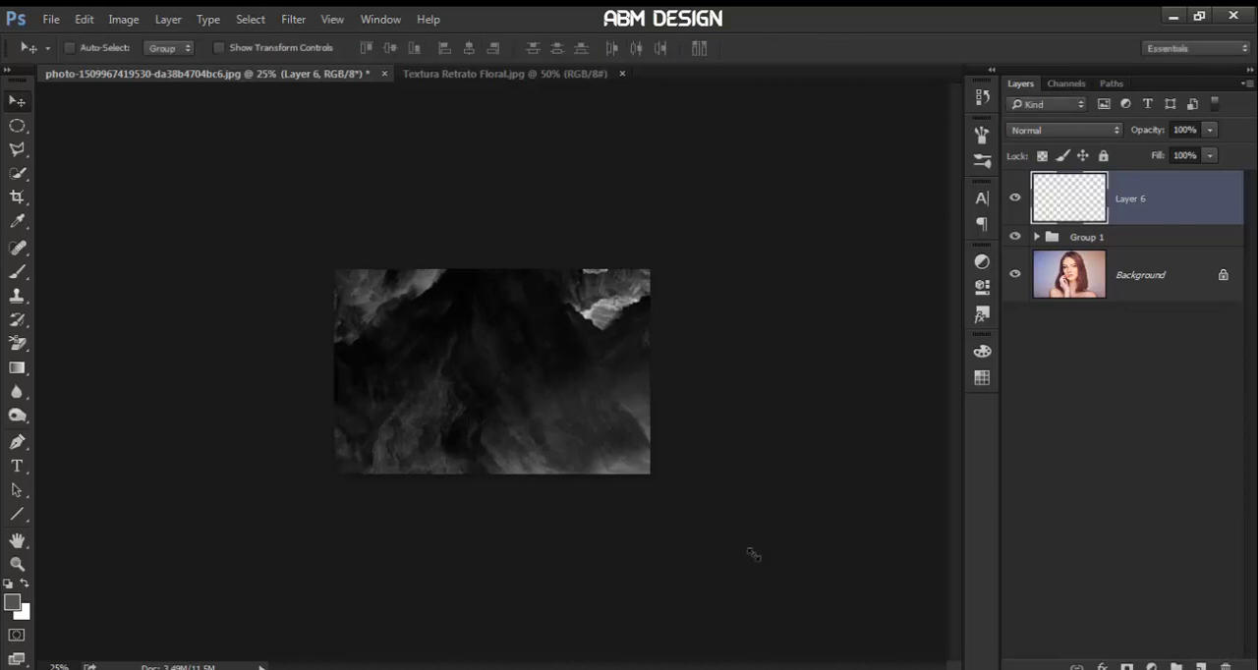
Blend the texture on Layer 6 in Screen mode at 74% opacity
left_click(1054, 138)
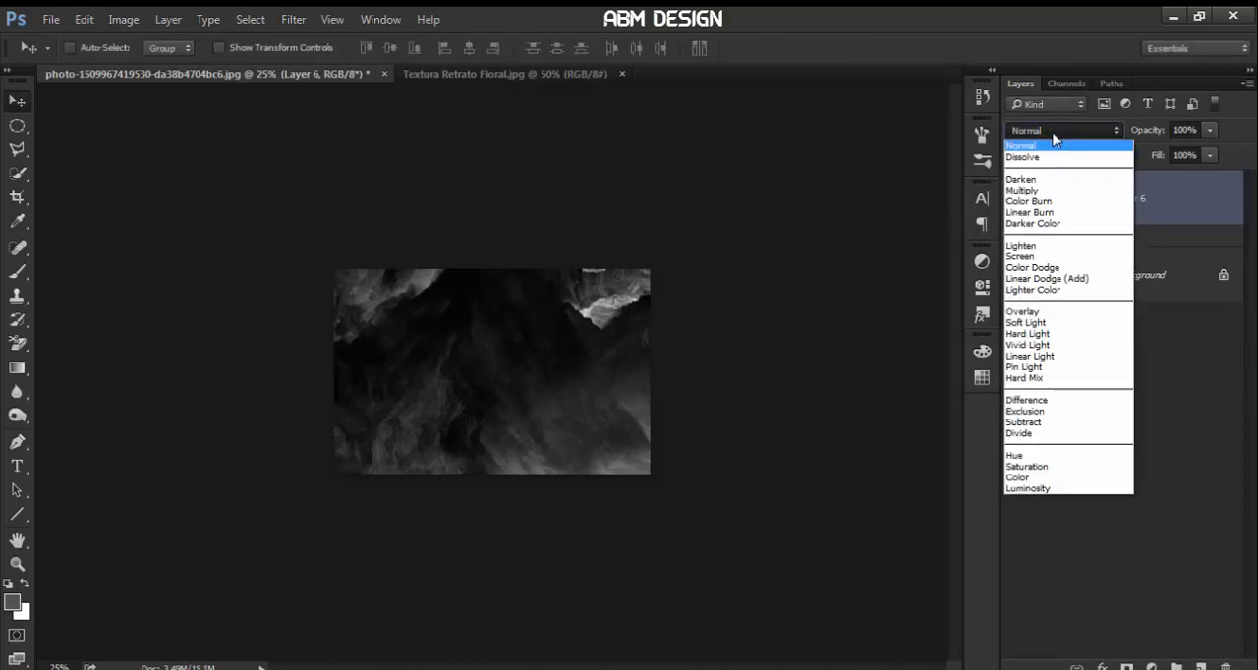
left_click(1056, 256)
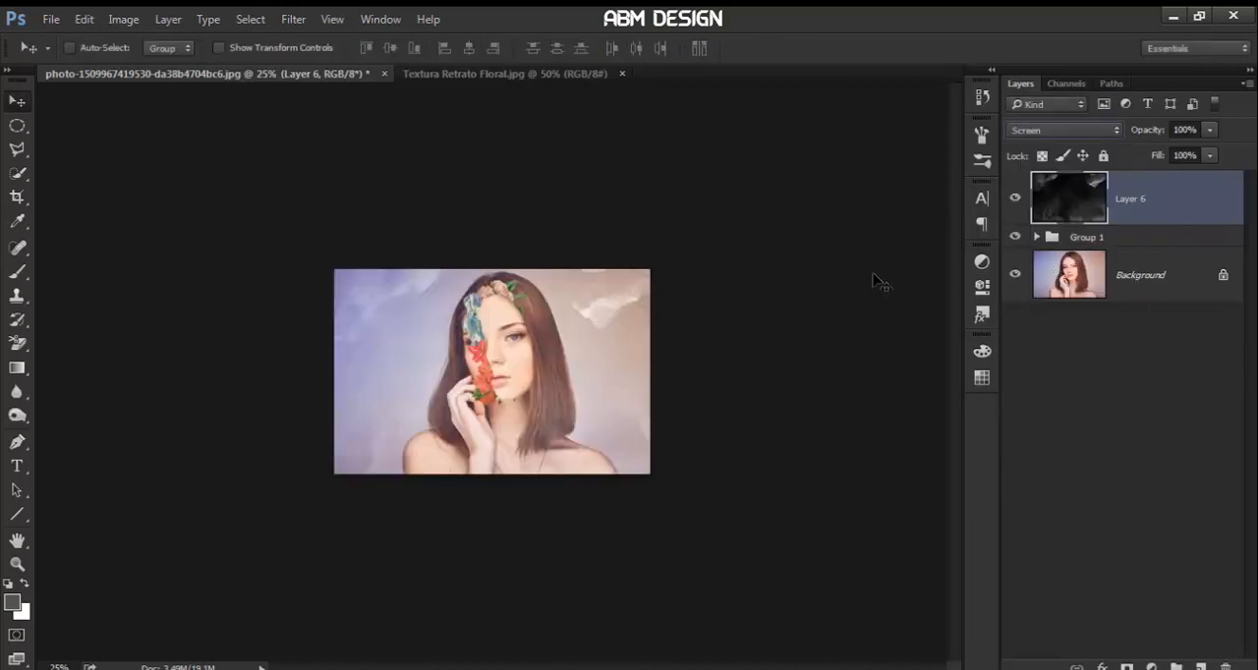
key("ctrl+plus")
key("ctrl+plus")
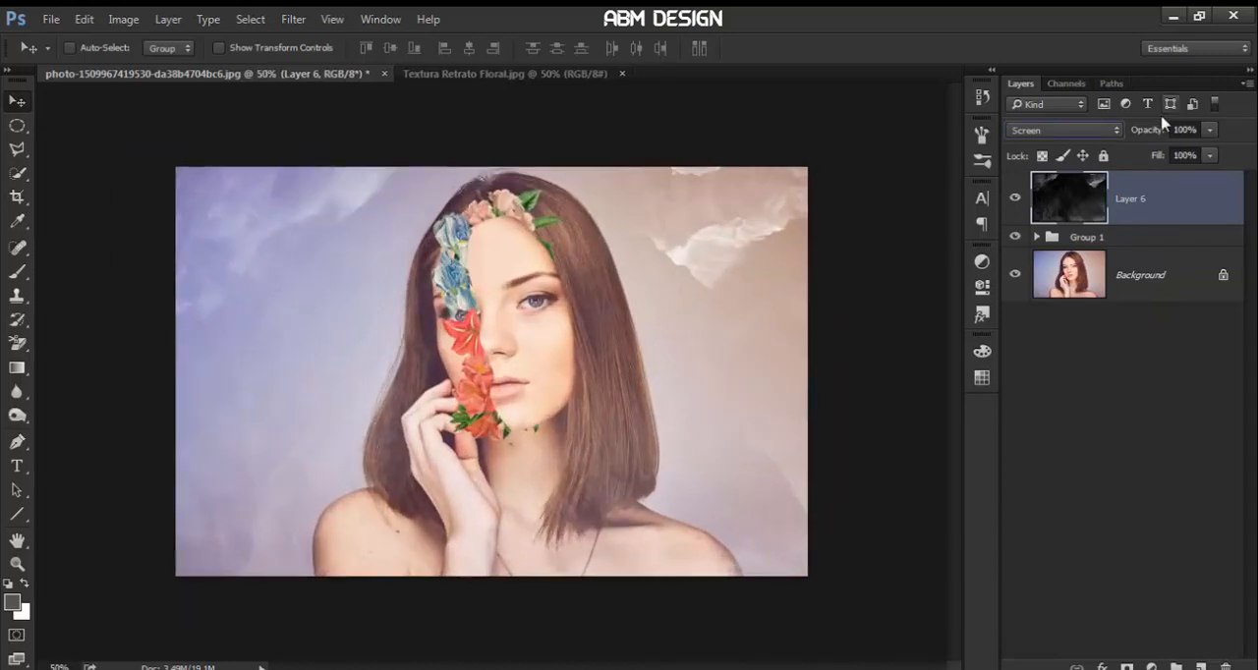
left_click_drag(1156, 131, 1146, 135)
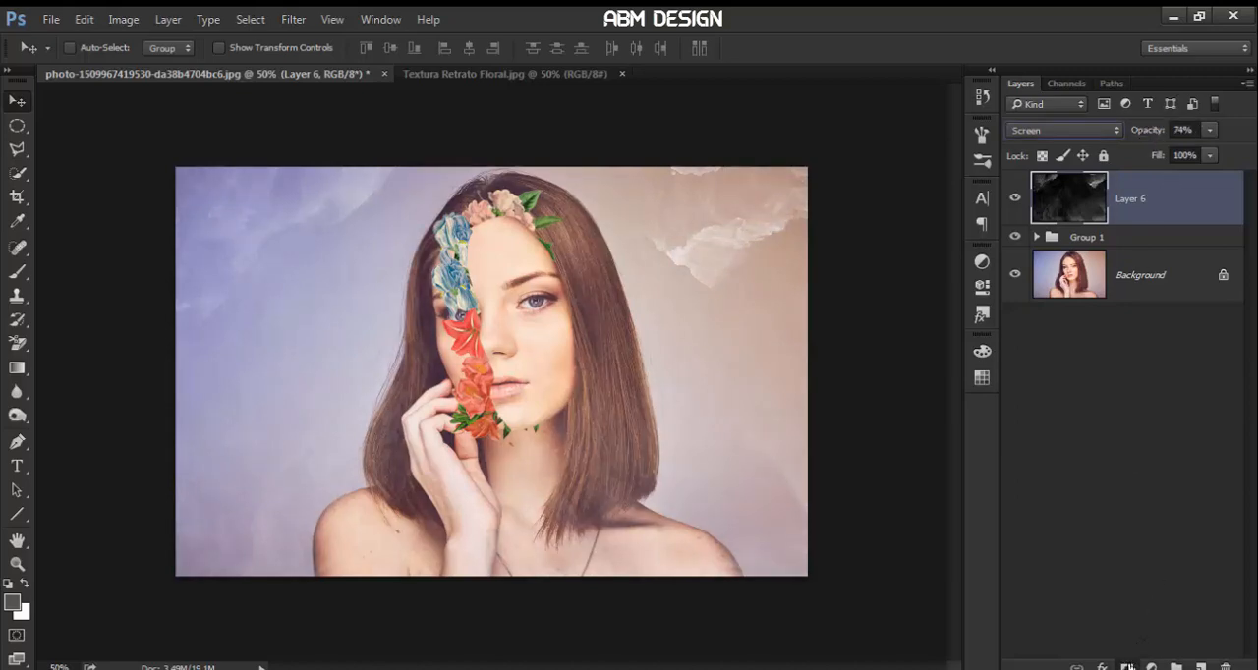
Mask Layer 6 and paint black with a 467 px splatter brush to remove the texture from the woman and parts of the backdrop
left_click(1127, 665)
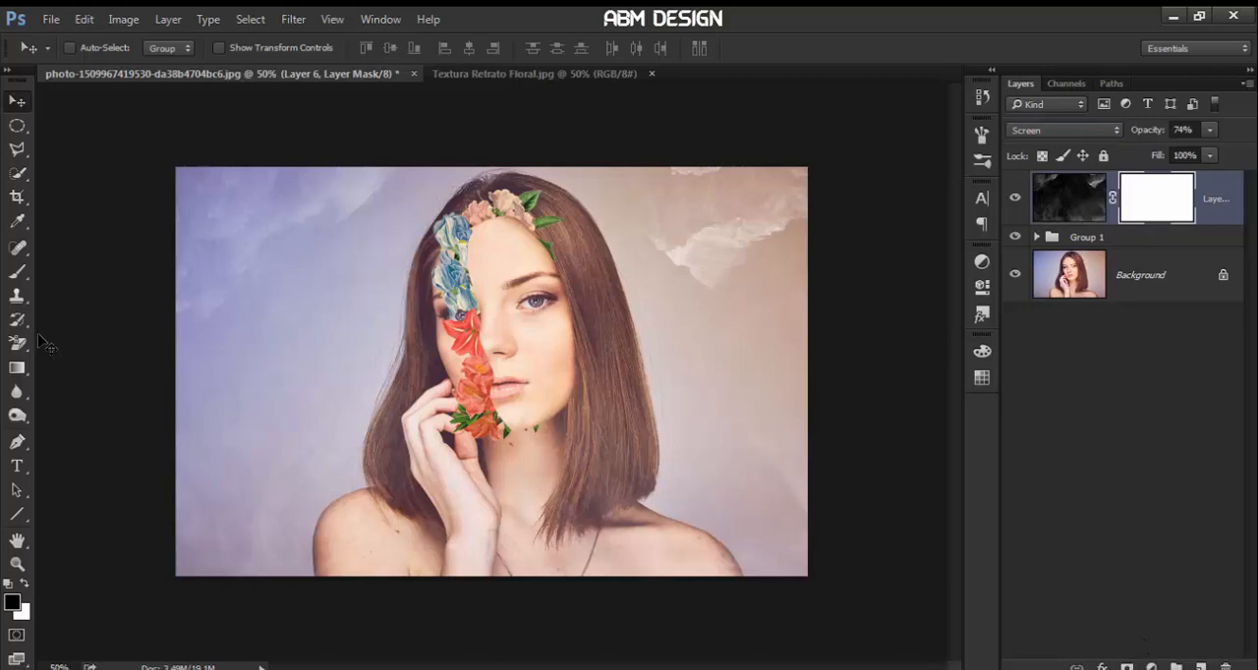
left_click(20, 275)
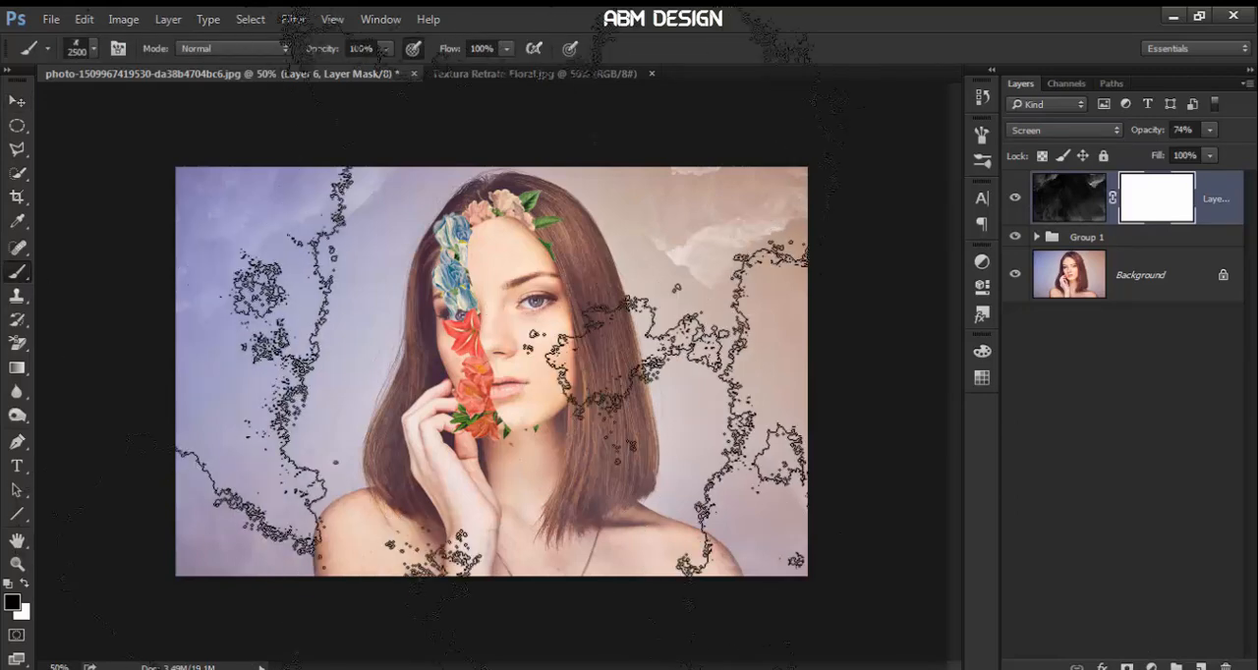
left_click(77, 51)
left_click_drag(208, 114, 183, 114)
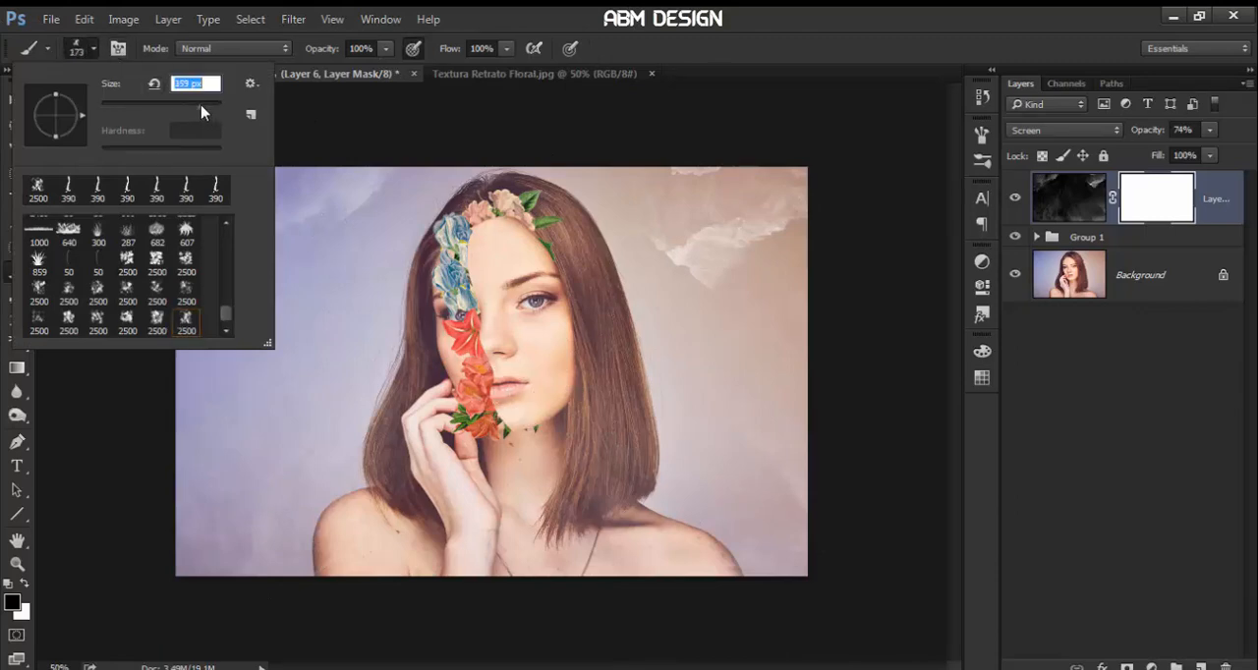
left_click(202, 113)
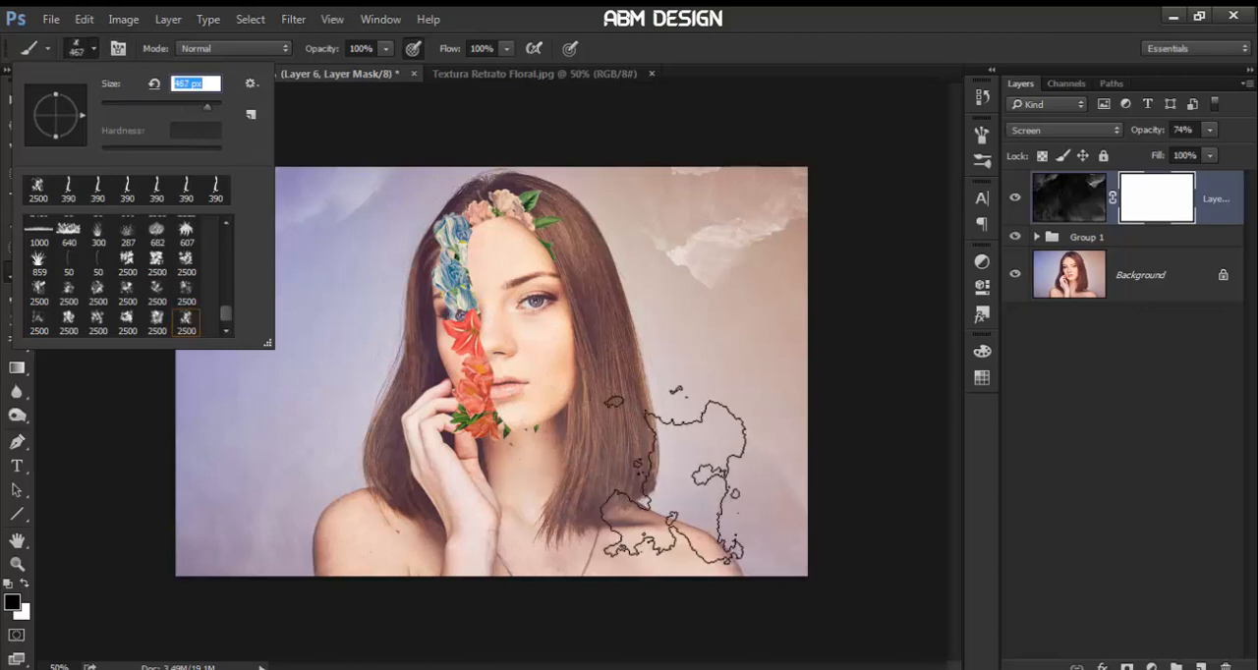
left_click(584, 506)
mouse_move(584, 506)
left_mouse_down()
mouse_move(688, 432)
mouse_move(688, 393)
mouse_move(703, 422)
left_mouse_up()
mouse_move(429, 326)
left_mouse_down()
mouse_move(443, 330)
mouse_move(461, 285)
mouse_move(495, 283)
mouse_move(512, 308)
mouse_move(505, 352)
mouse_move(359, 576)
mouse_move(351, 534)
mouse_move(407, 426)
mouse_move(325, 424)
mouse_move(260, 481)
mouse_move(256, 266)
mouse_move(389, 420)
mouse_move(674, 247)
mouse_move(736, 239)
mouse_move(712, 388)
mouse_move(547, 422)
mouse_move(368, 535)
left_mouse_up()
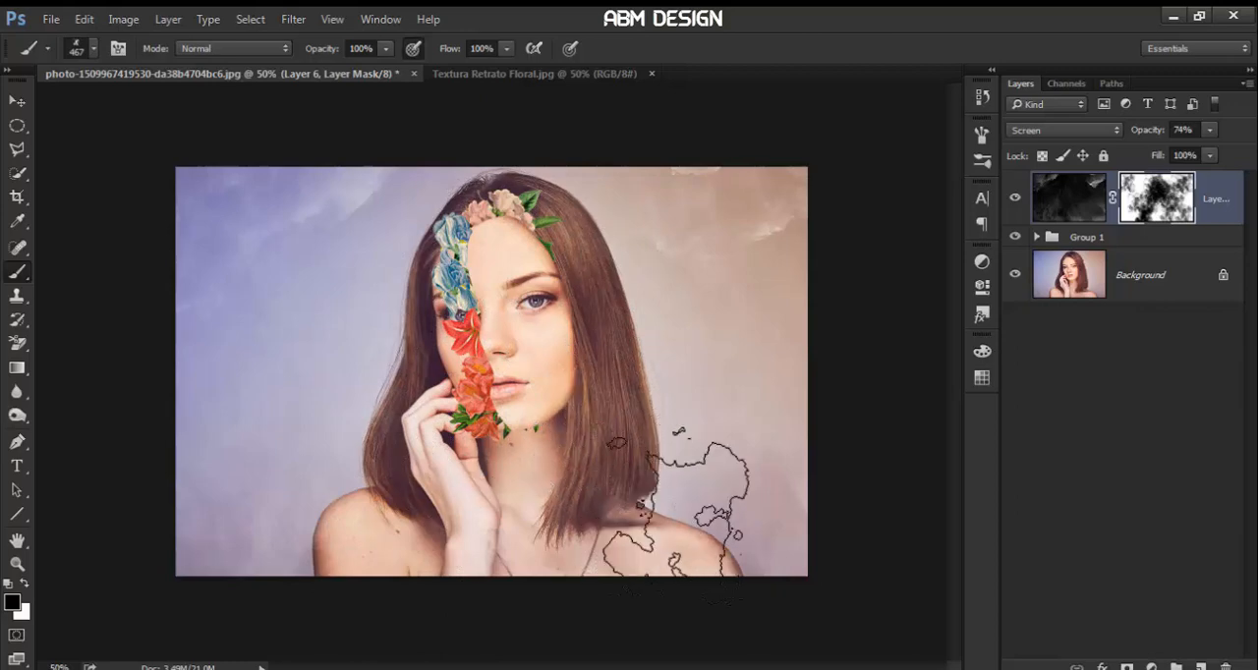
left_click(676, 516)
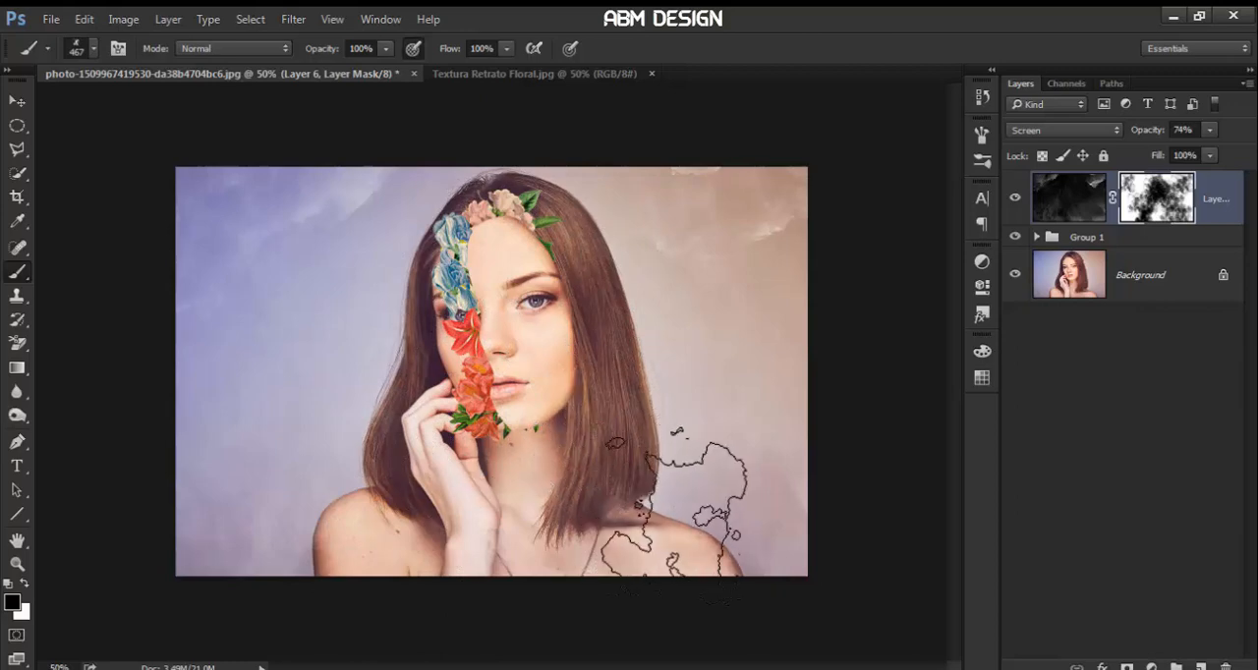
left_click(659, 517)
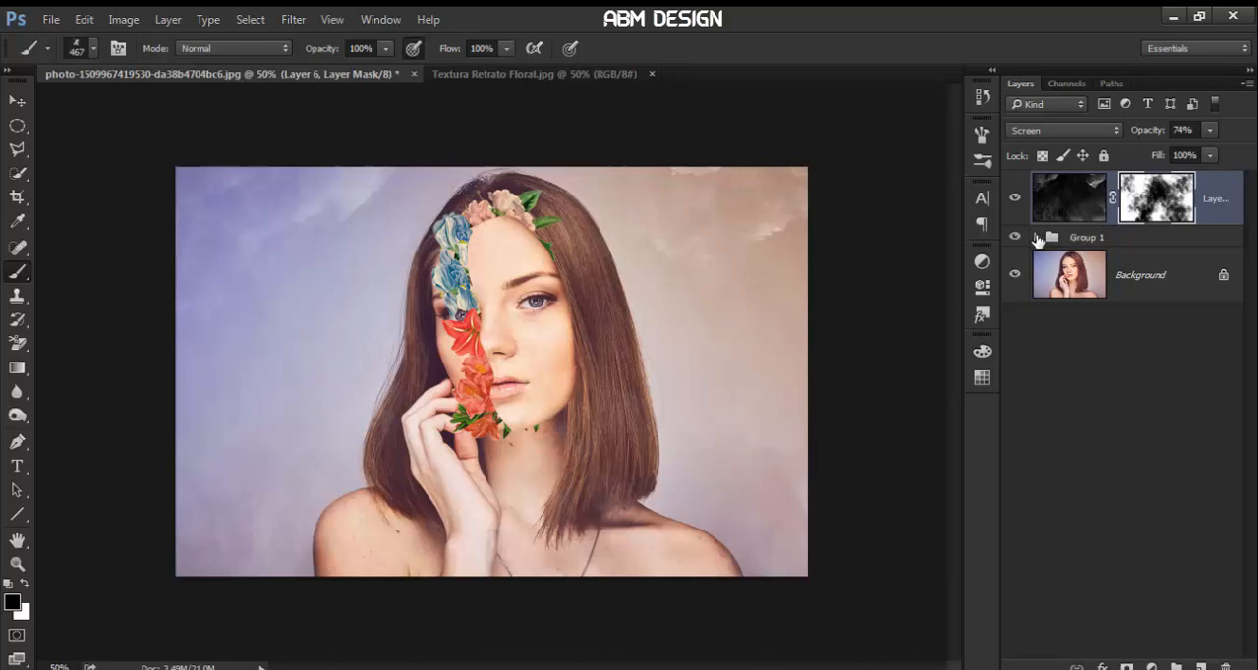
Add a white layer mask to Layer 1, the face cutout inside Group 1
left_click(1036, 238)
left_click(1086, 329)
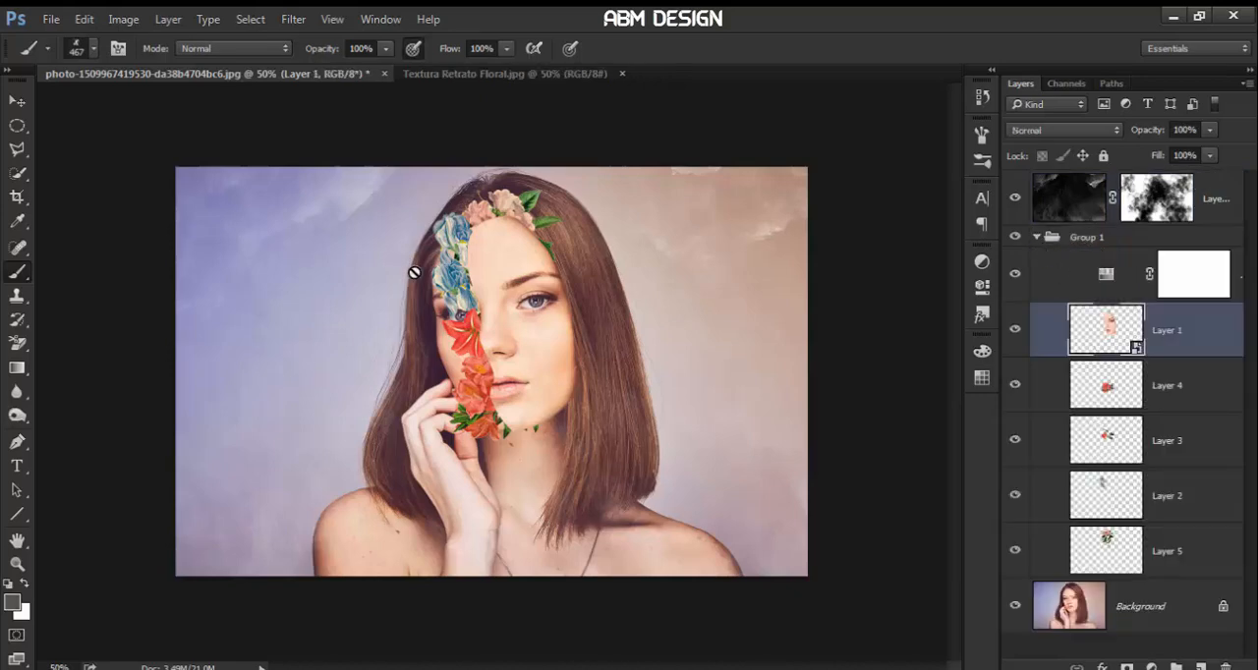
left_click(1128, 667)
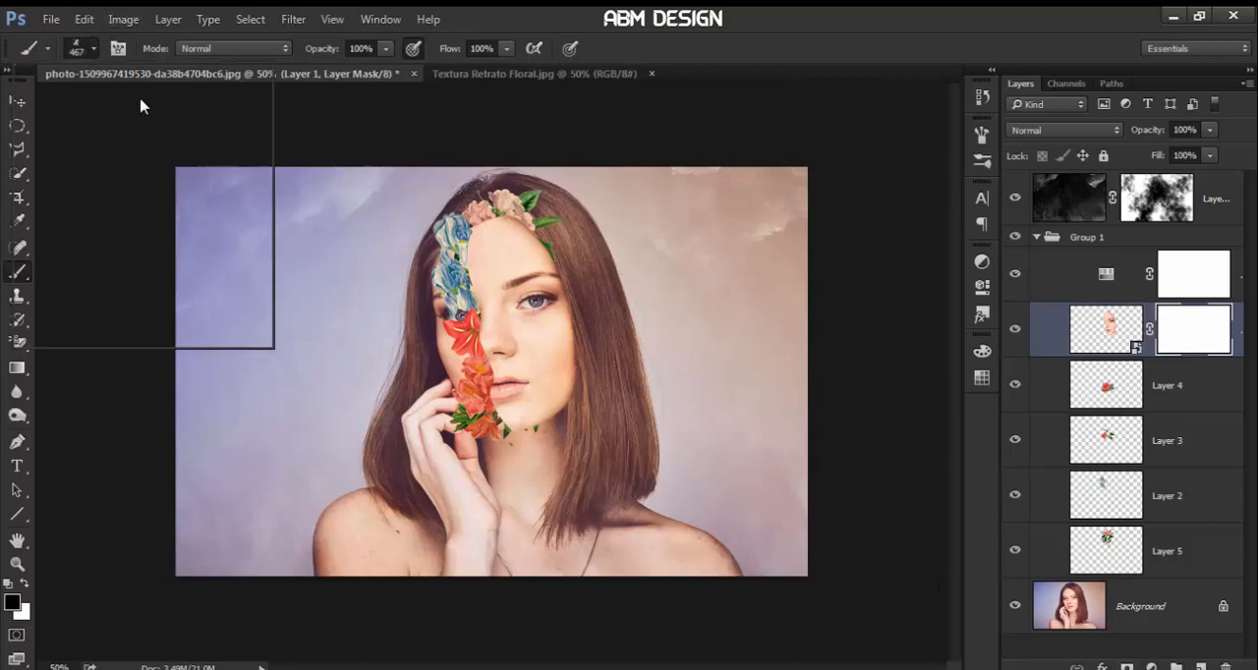
Stamp a 173 px splash brush in black on Layer 1's mask along the top of the forehead, below the pink roses
left_click(100, 189)
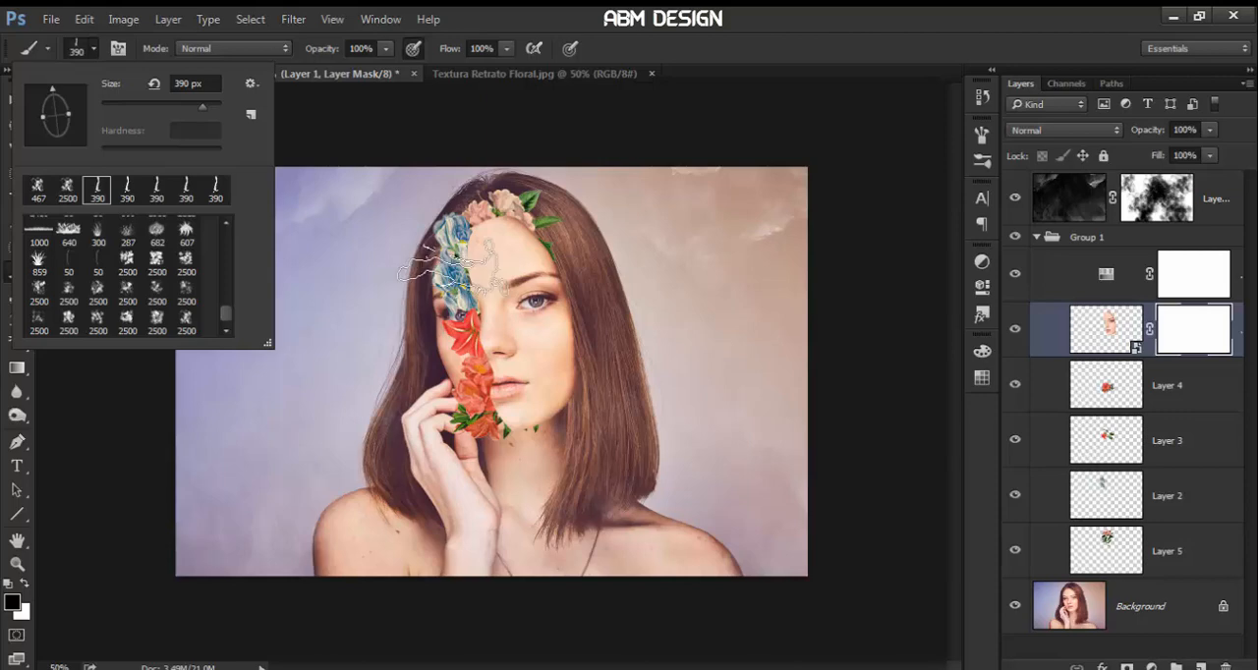
key("Escape")
key("ctrl+plus")
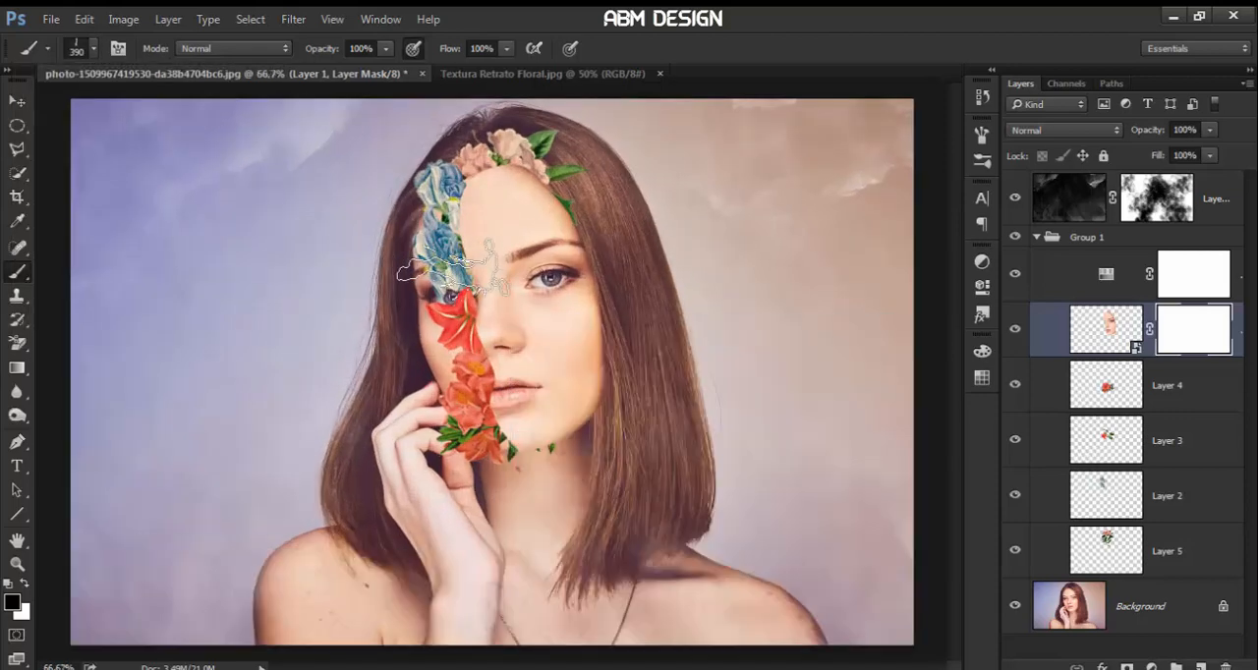
left_click(82, 52)
left_click_drag(203, 117, 200, 112)
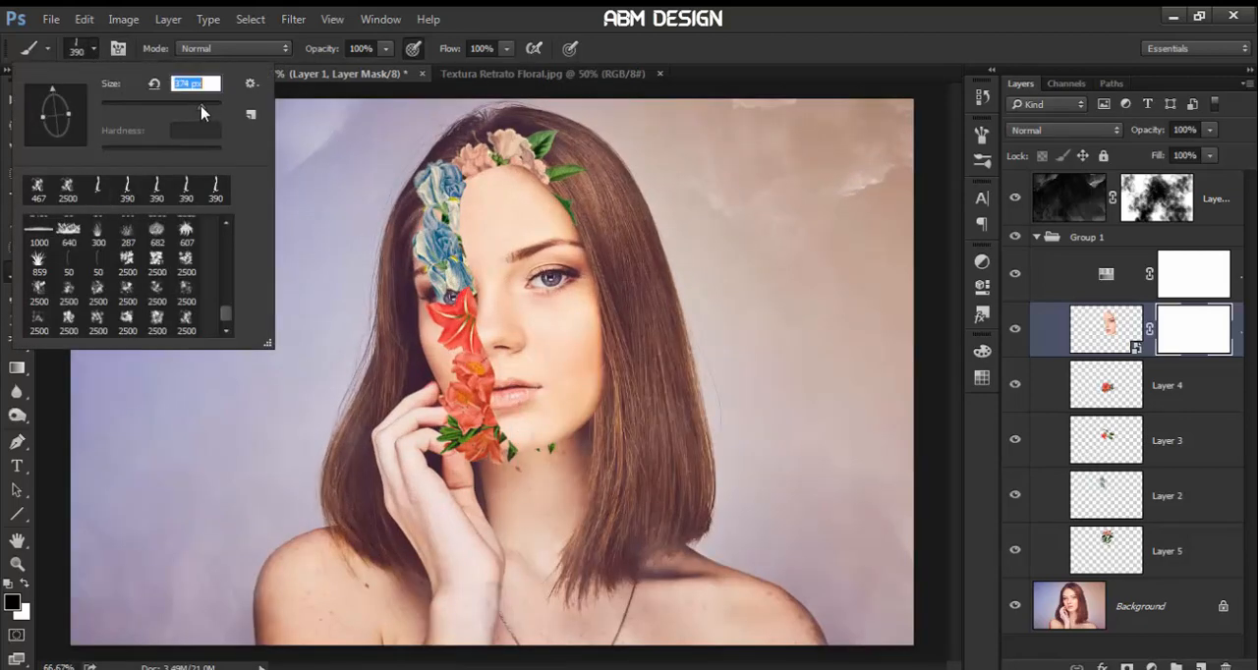
left_click(521, 165)
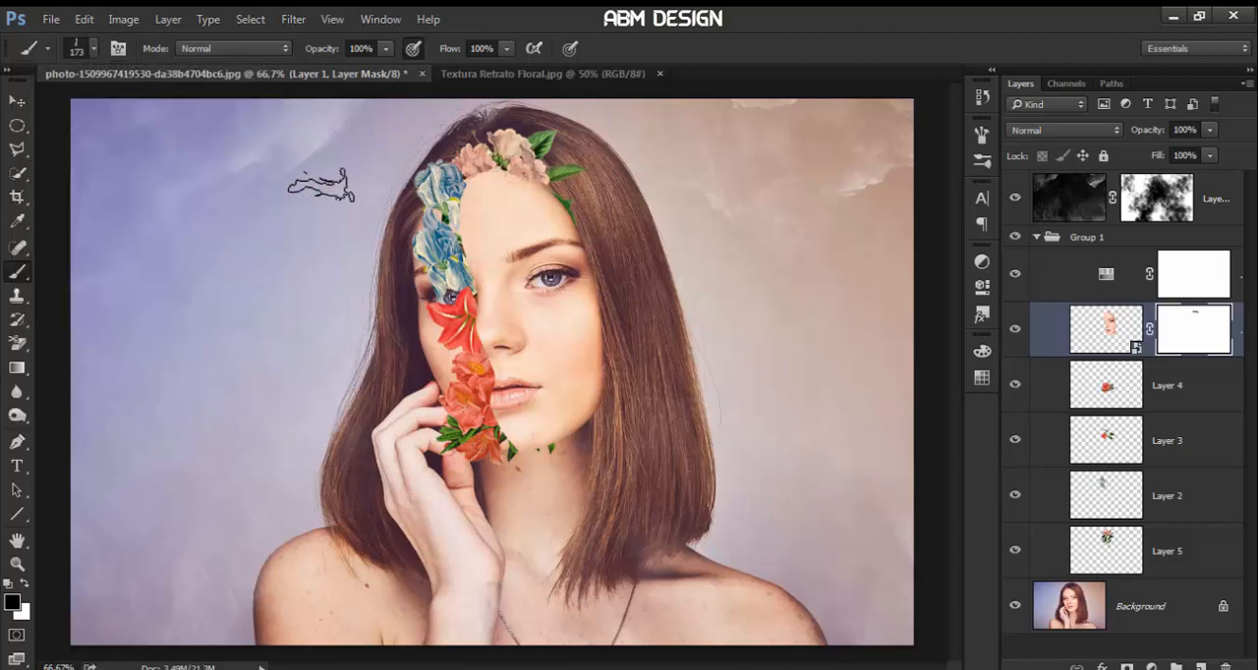
Stamp a 390 px splash brush on Layer 1's mask to break up the forehead edge beside the blue flowers
left_click(81, 55)
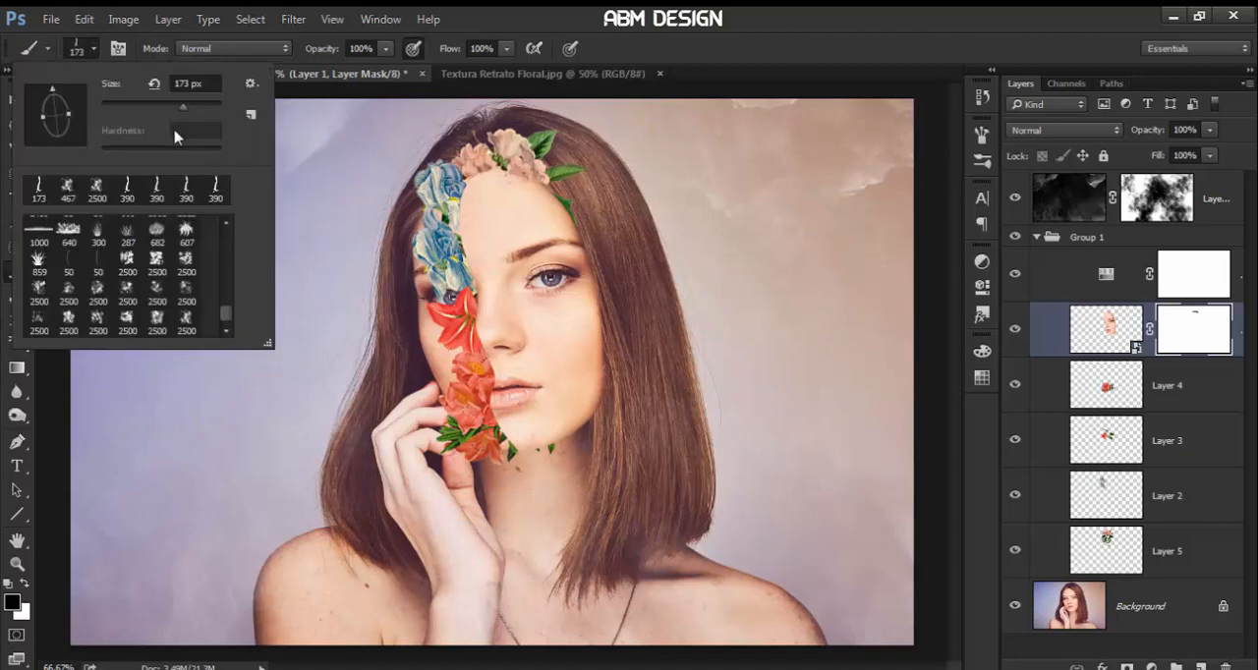
left_click(154, 189)
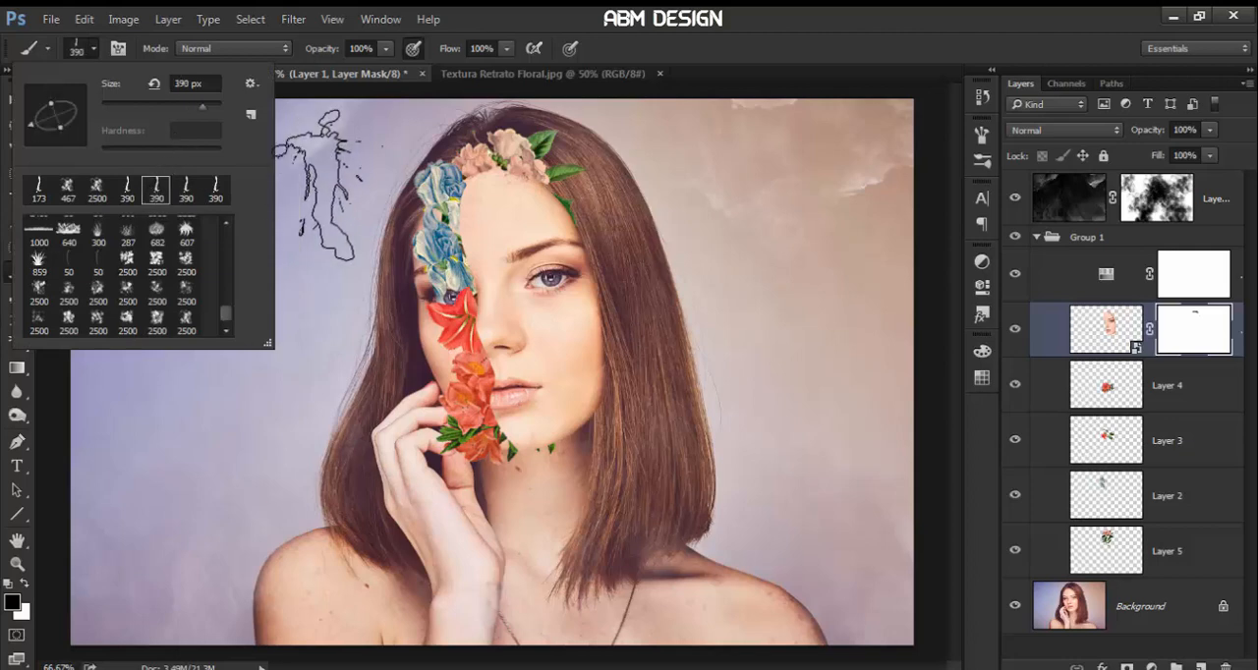
left_click(442, 231)
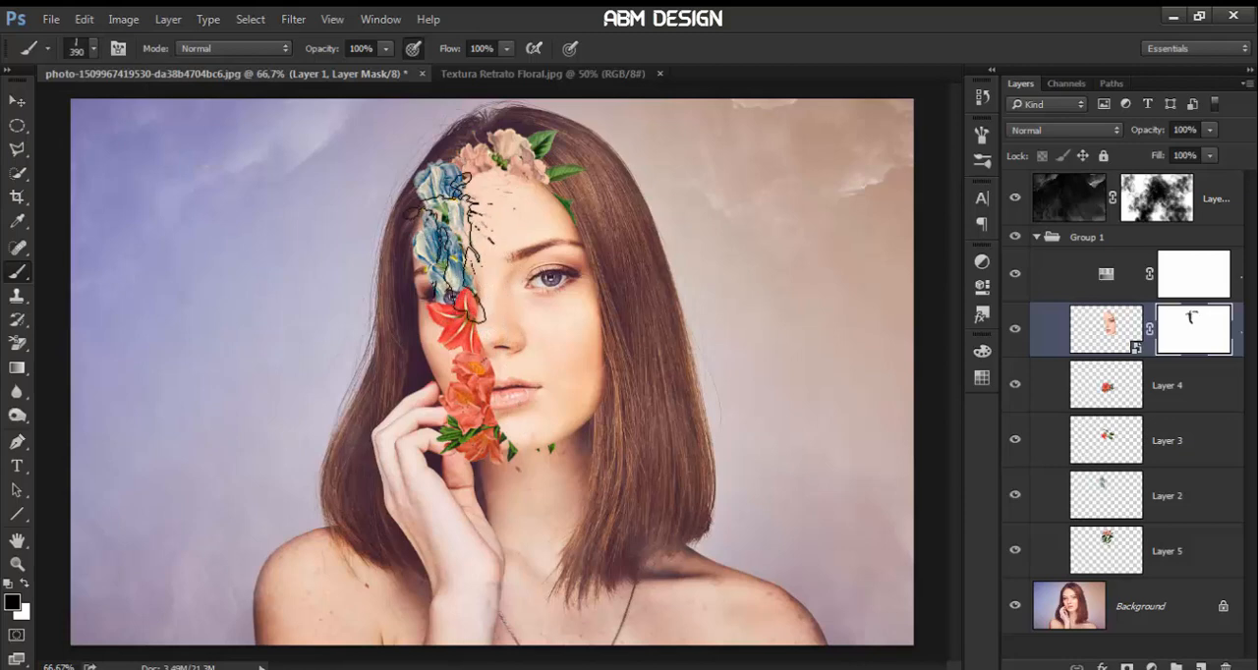
left_click(461, 247)
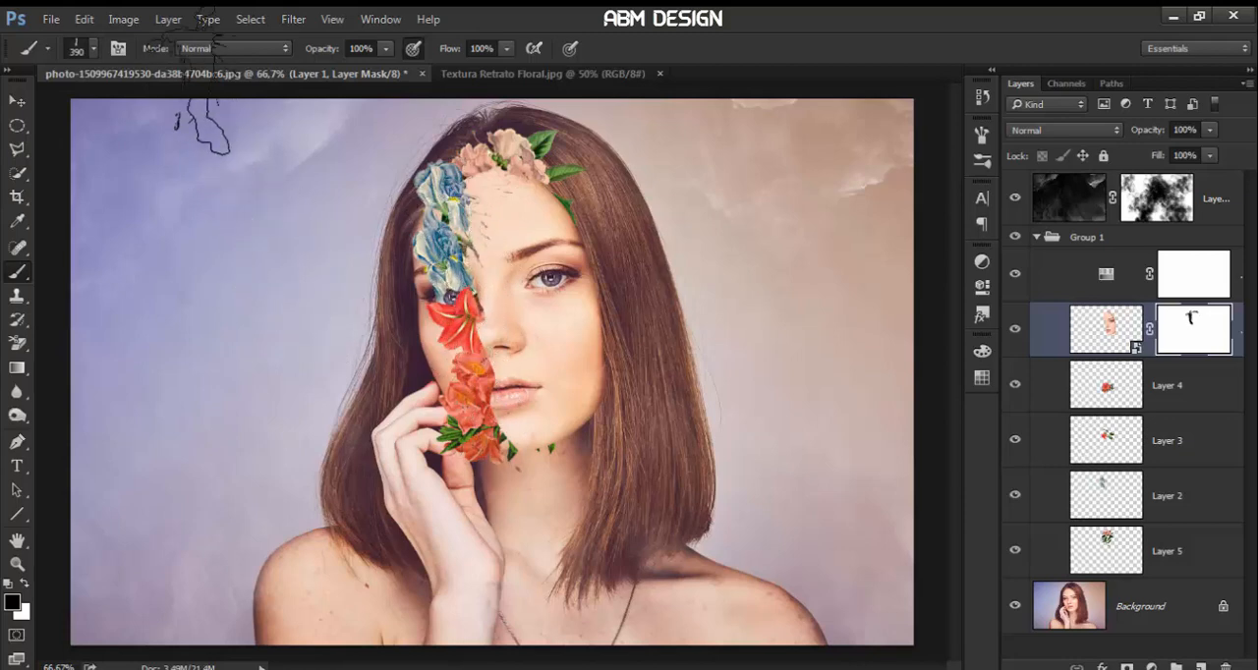
Rotate another 390 px splash brush diagonally and stamp it on Layer 1's mask along the jawline and chin
left_click(81, 49)
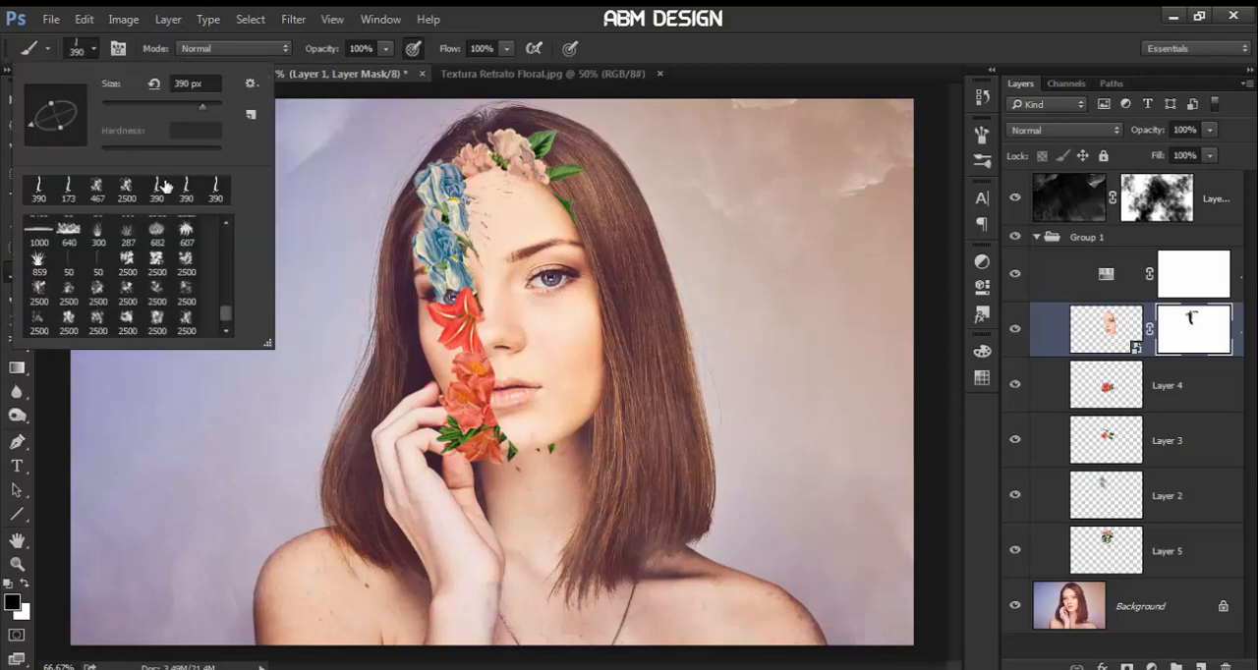
left_click(186, 186)
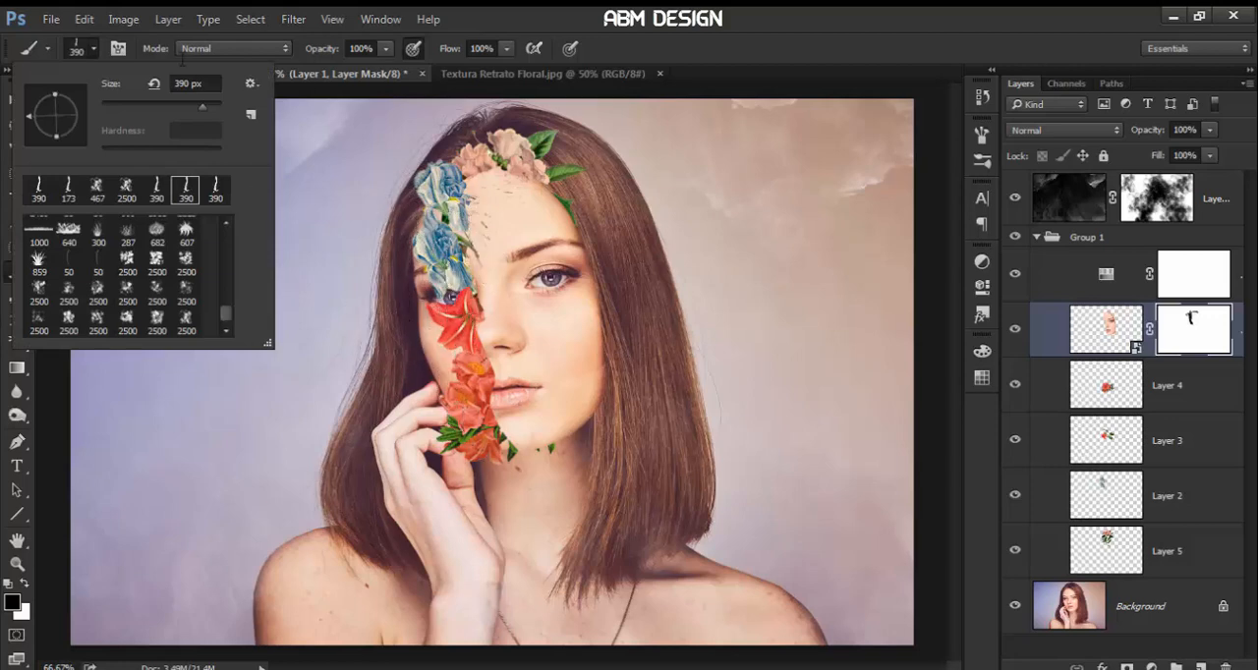
left_click_drag(59, 125, 69, 138)
mouse_move(63, 106)
left_mouse_down()
mouse_move(84, 126)
mouse_move(82, 147)
left_mouse_up()
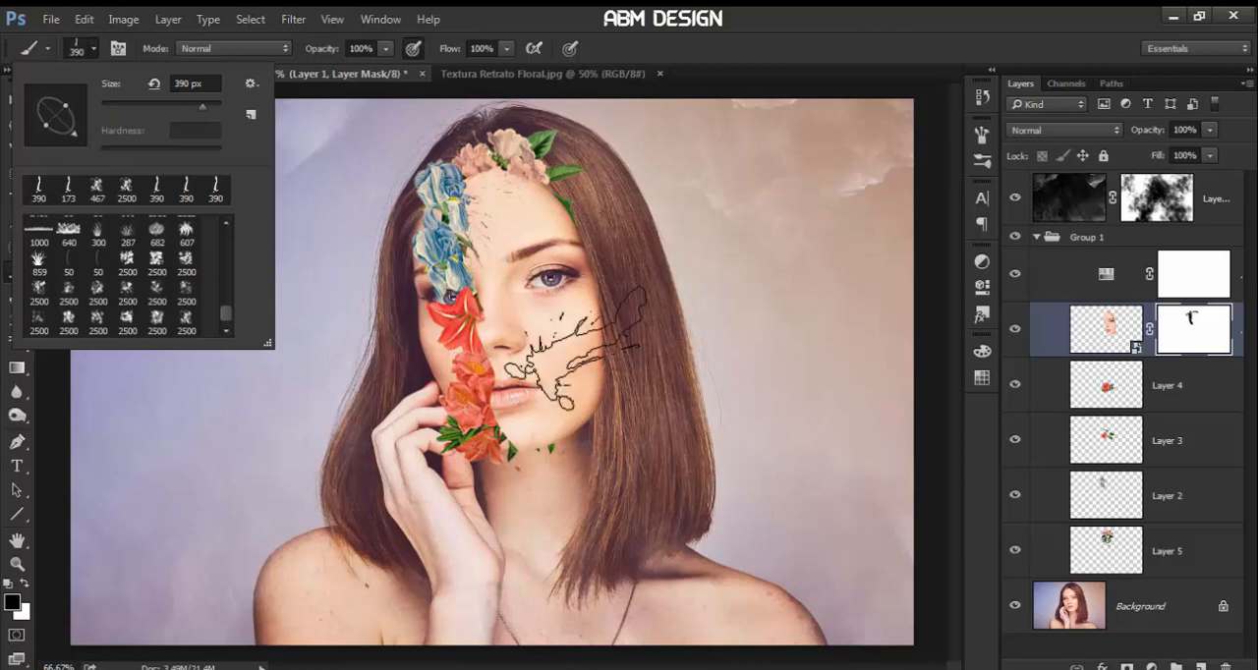
left_click(571, 444)
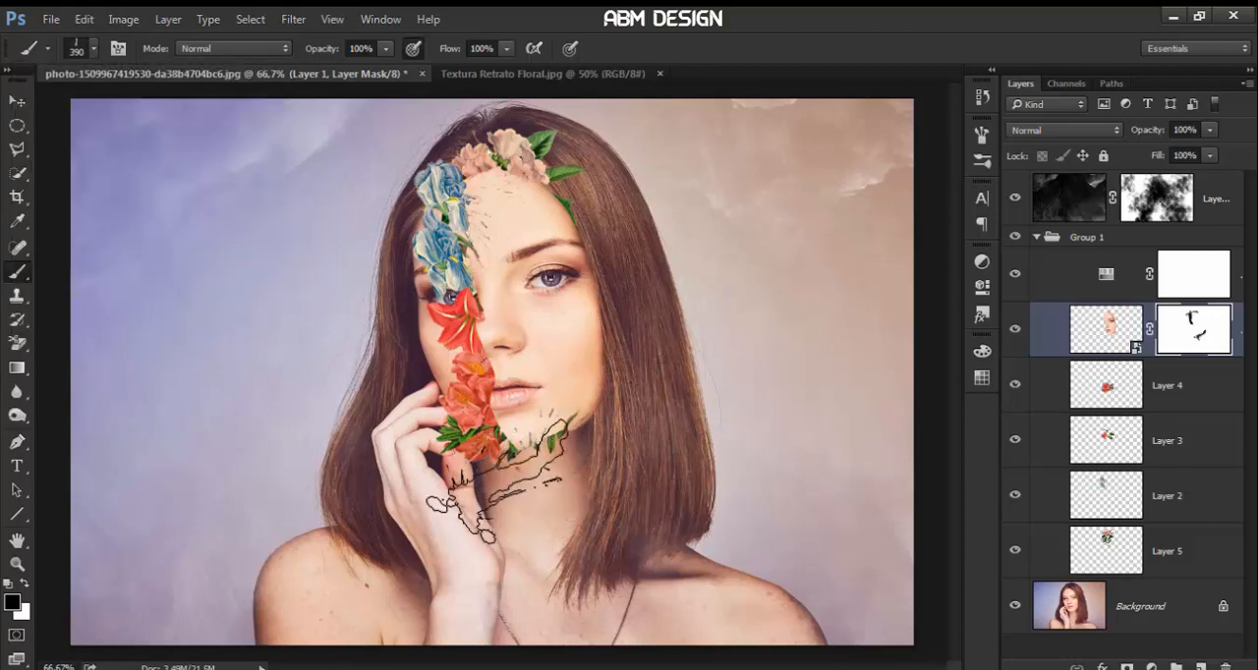
left_click(479, 483)
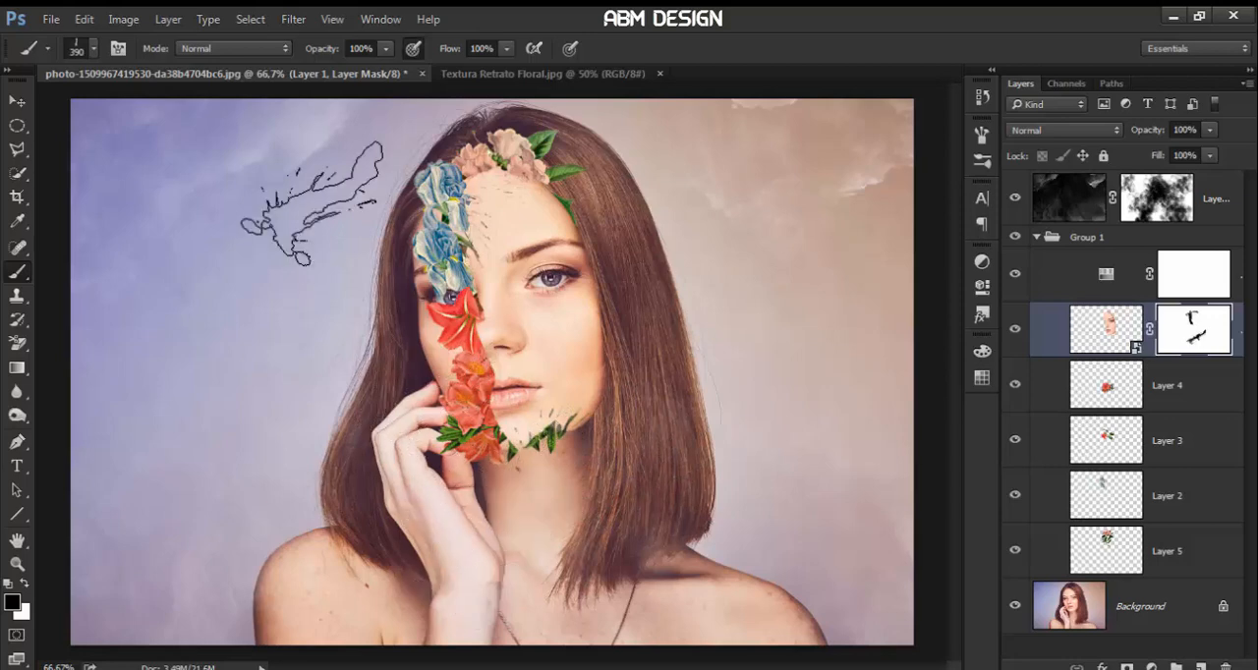
Stamp a rotated 198 px splash brush in black on Layer 1's mask along the red flowers beside the nose and mouth
left_click(78, 49)
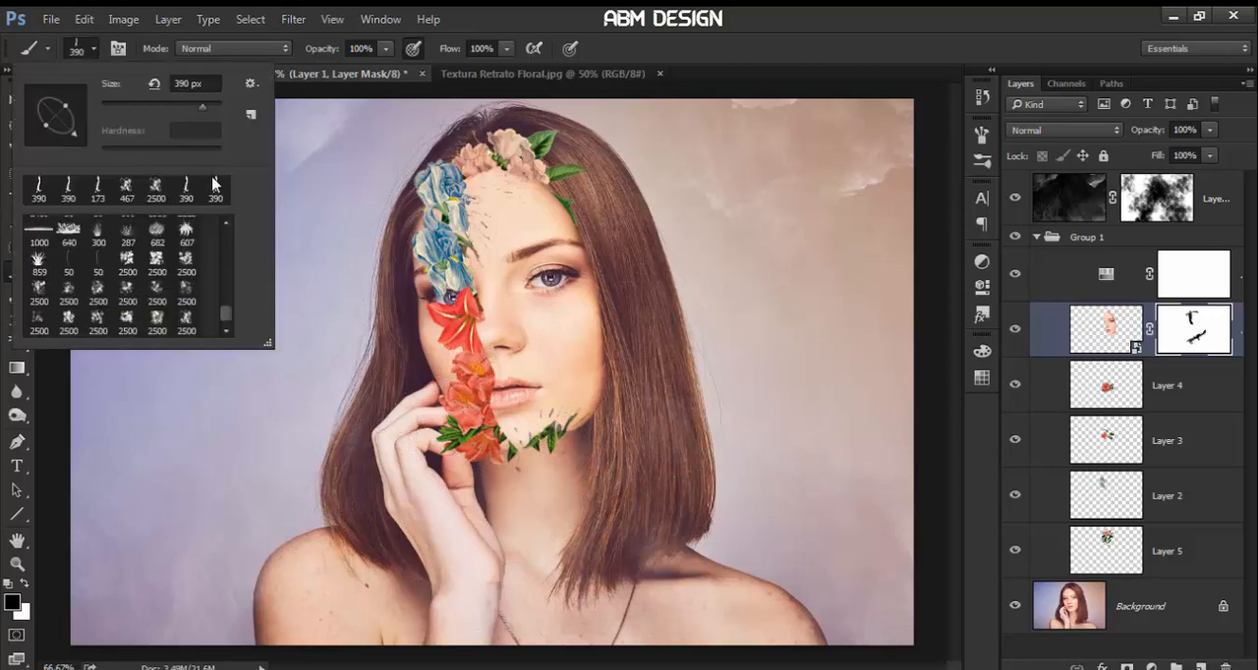
left_click(215, 190)
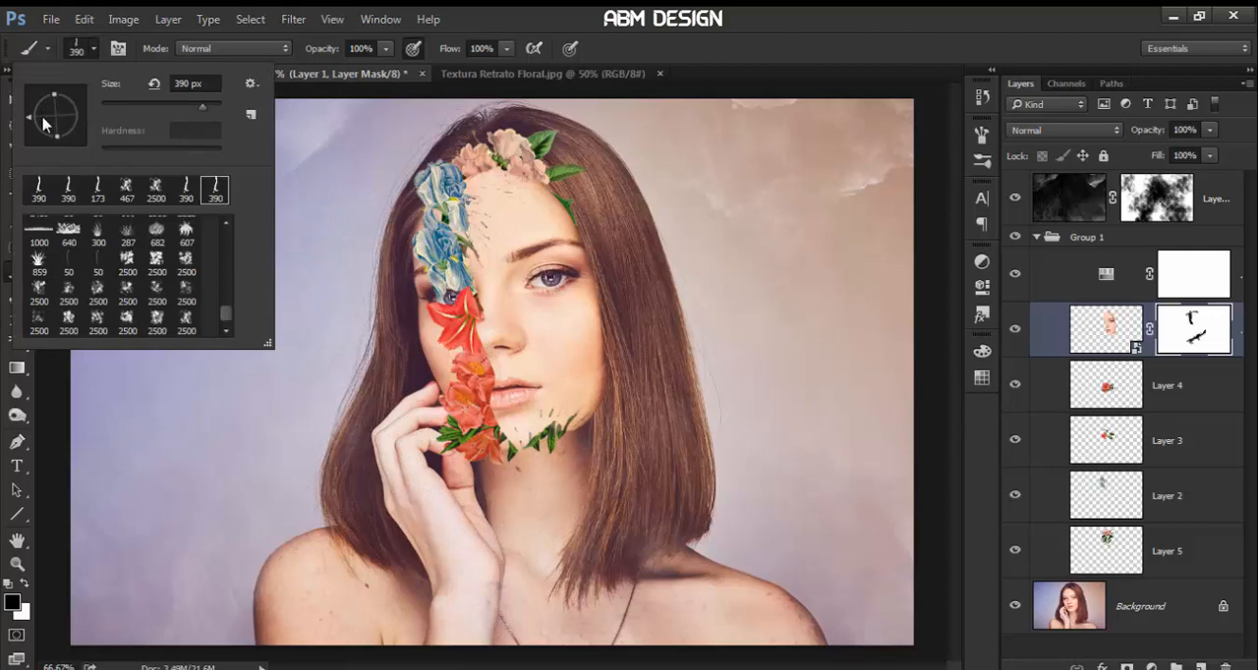
left_click_drag(43, 123, 51, 136)
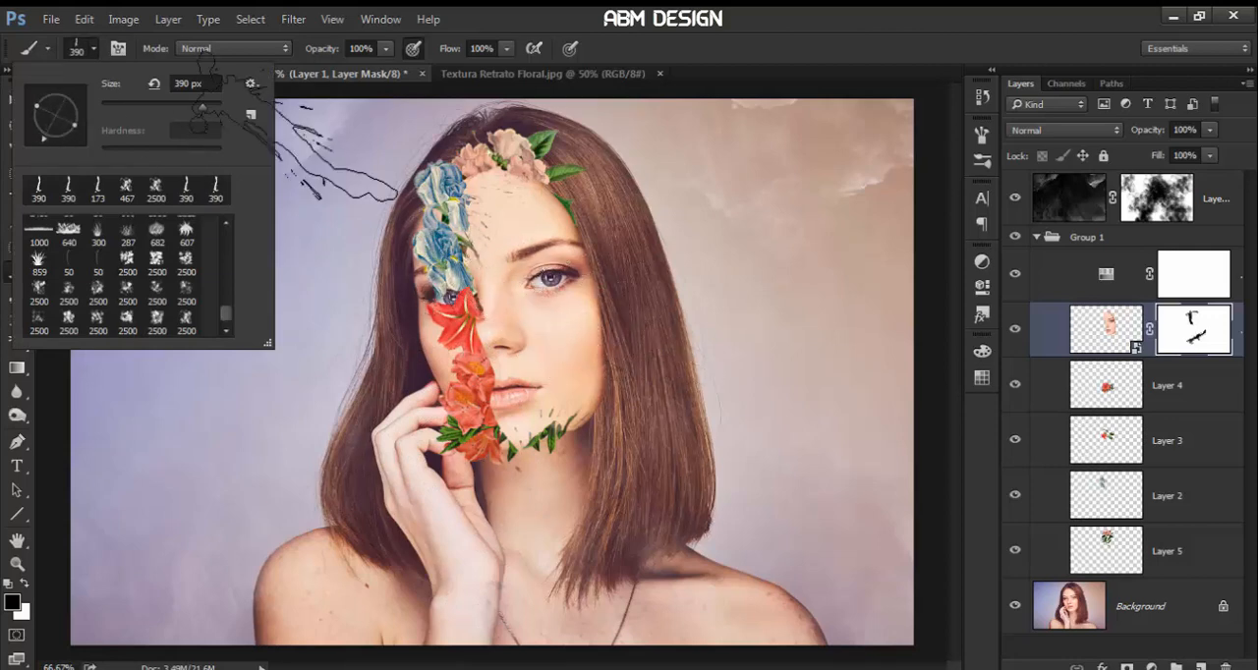
left_click_drag(204, 106, 199, 107)
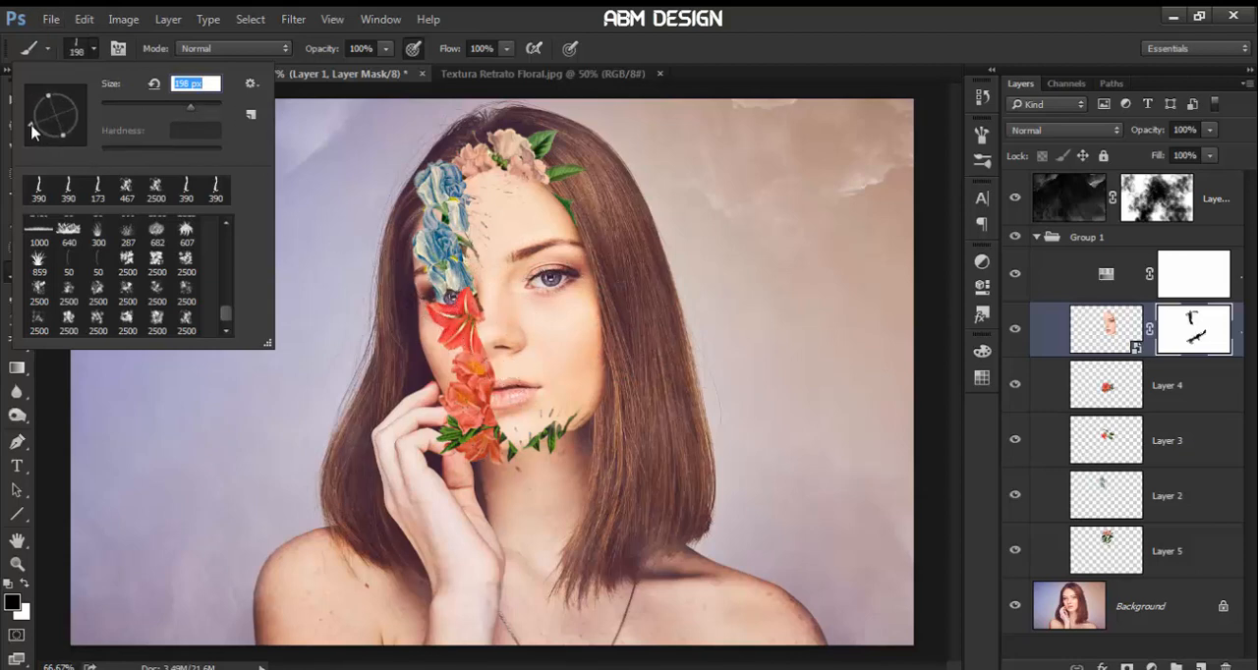
left_click(485, 364)
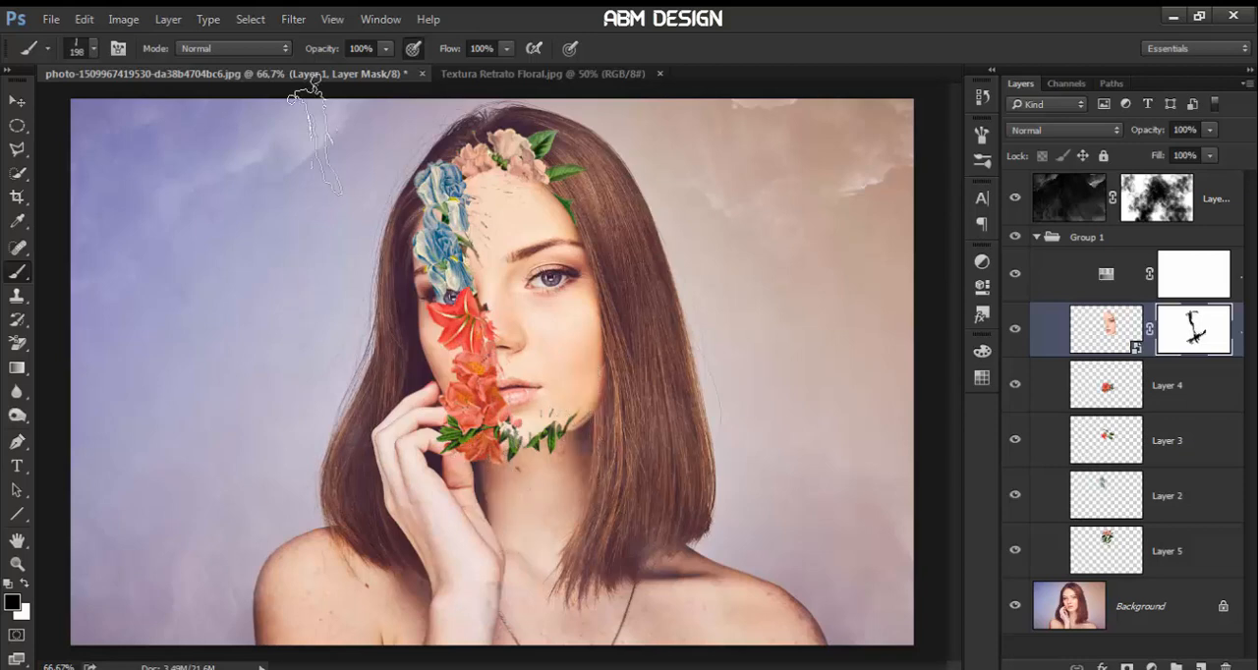
Stamp the 390 px splash brush on Layer 1's mask across the top of the forehead below the pink roses
left_click(79, 53)
left_click(216, 192)
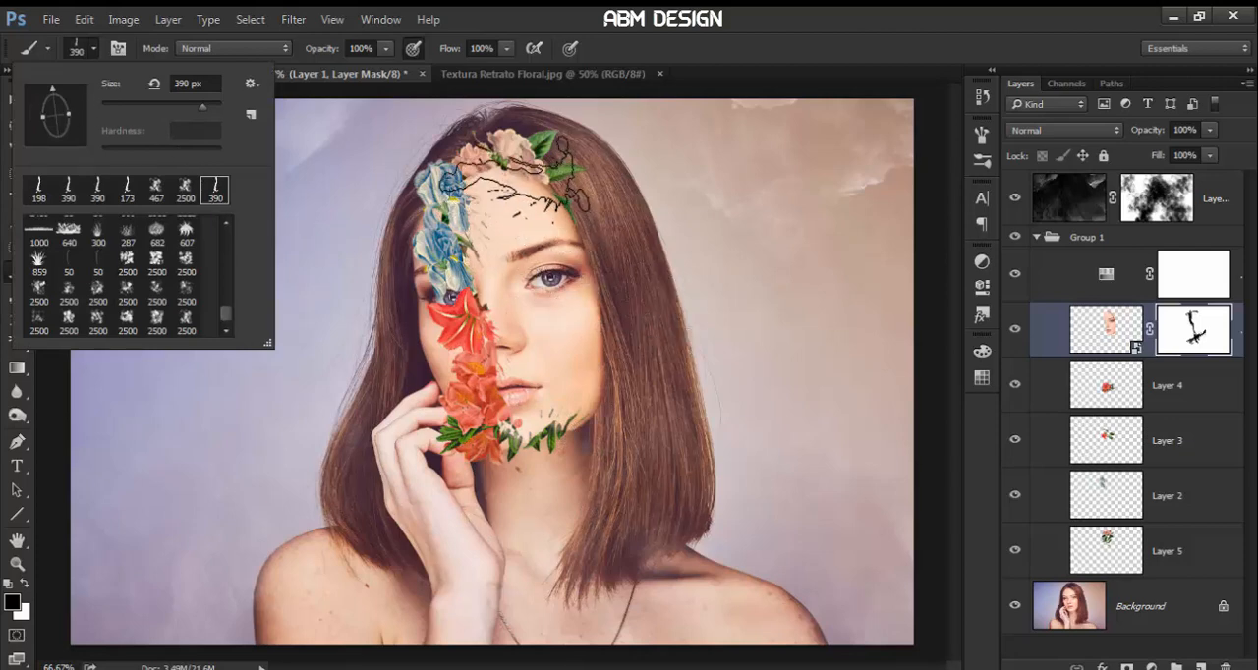
left_click(526, 172)
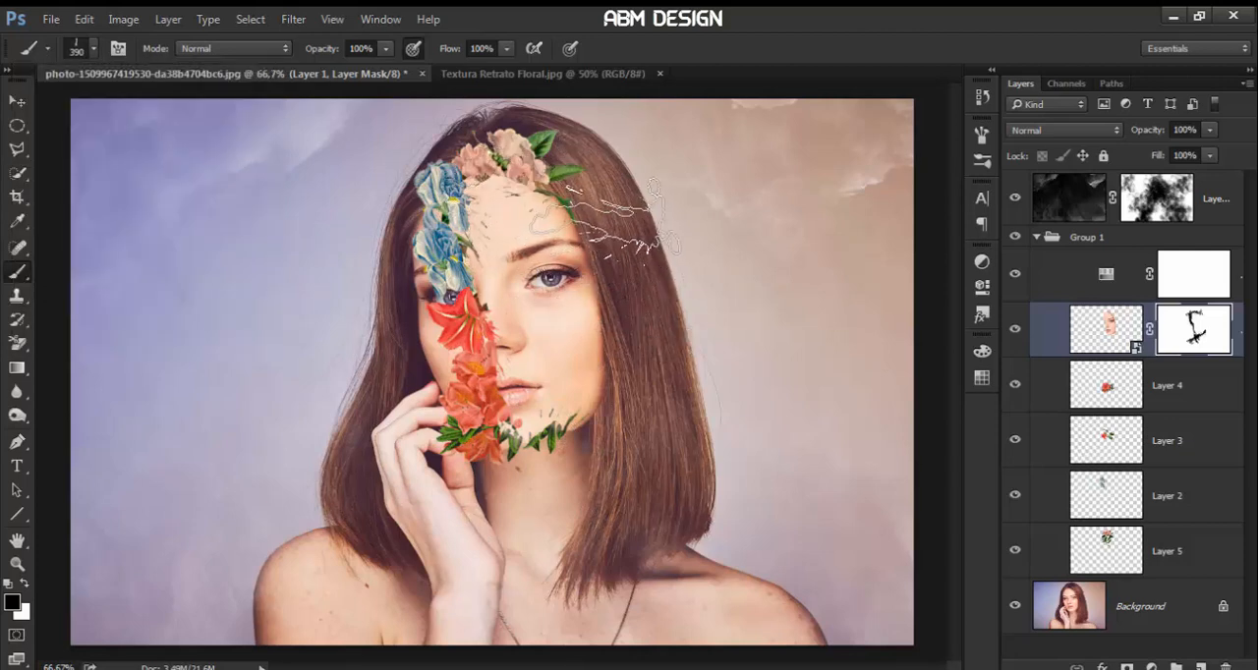
Rotate the splash brush diagonally, reduce it to 188 px and stamp it on Layer 1's mask at the temple beside the green leaf
left_click(94, 51)
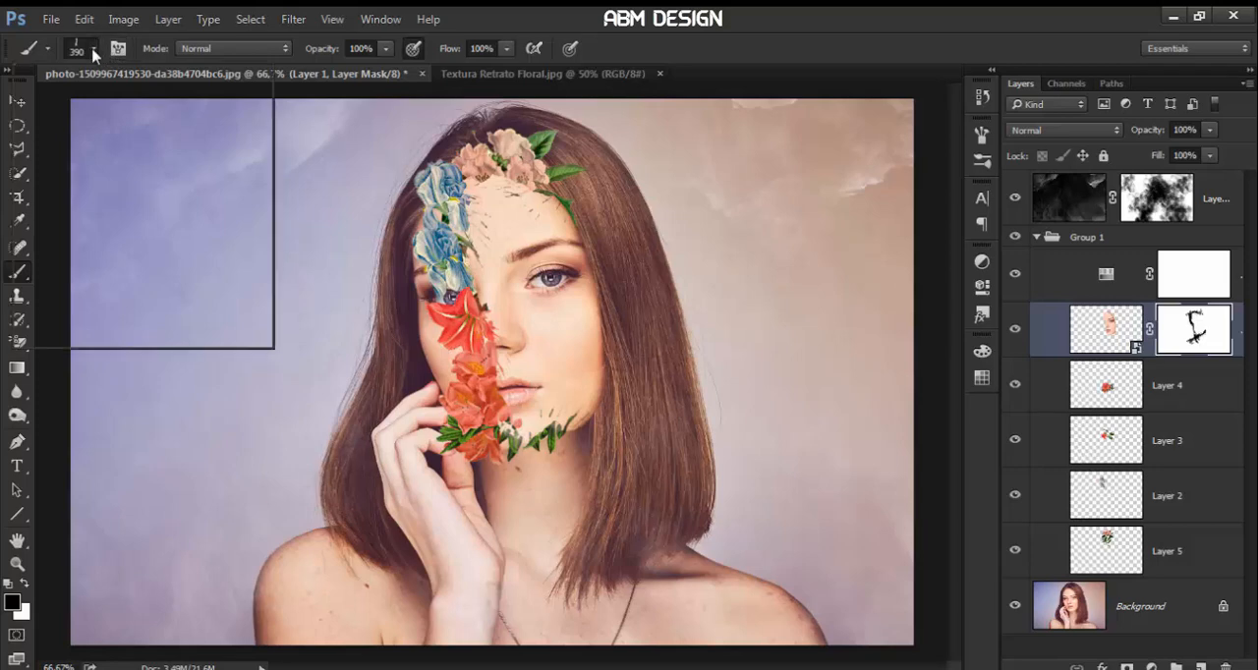
mouse_move(56, 110)
left_mouse_down()
mouse_move(59, 138)
mouse_move(74, 135)
mouse_move(77, 108)
left_mouse_up()
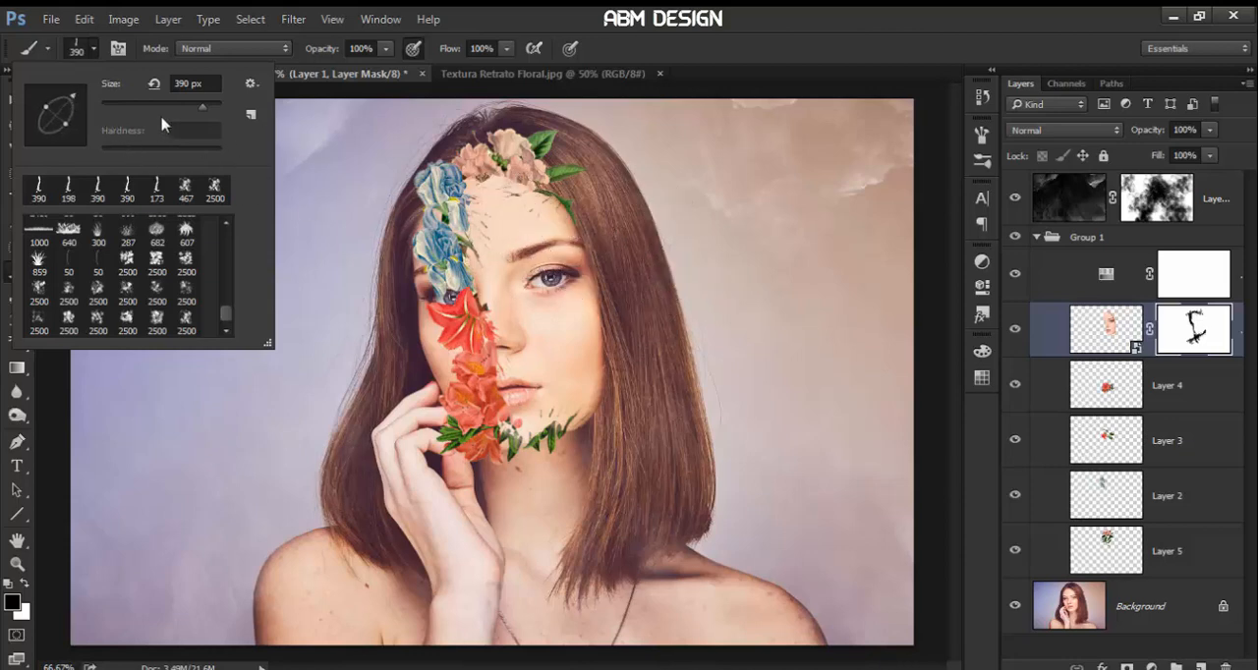
left_click_drag(198, 104, 186, 104)
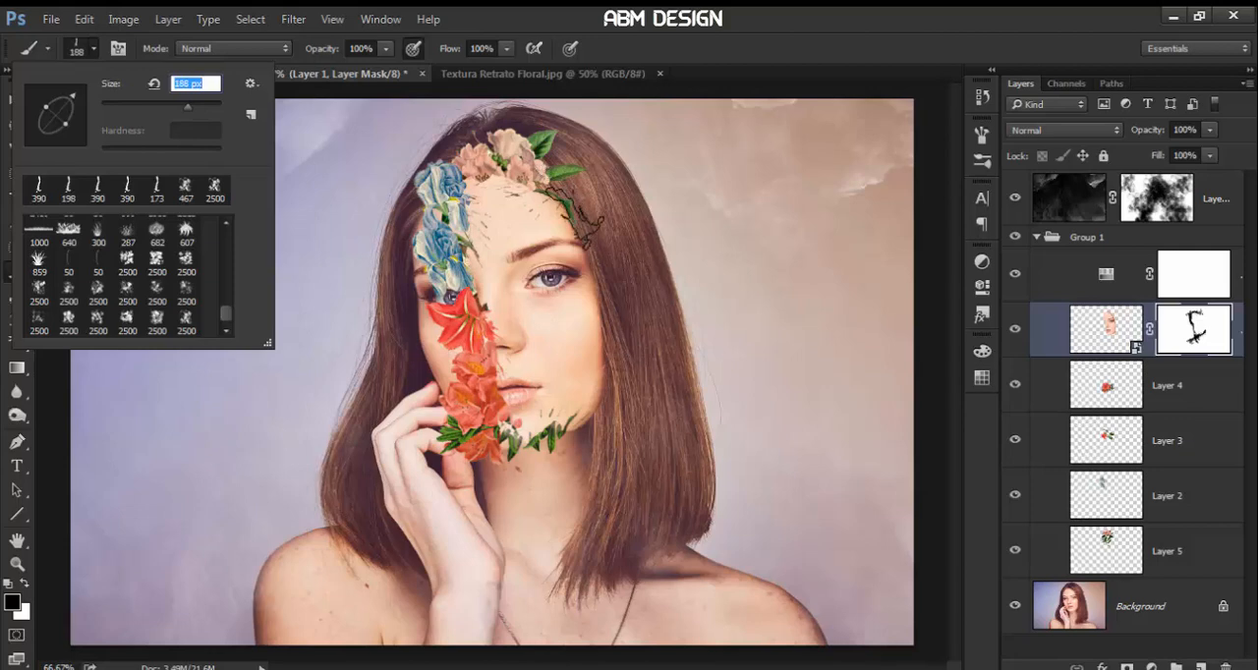
left_click(572, 222)
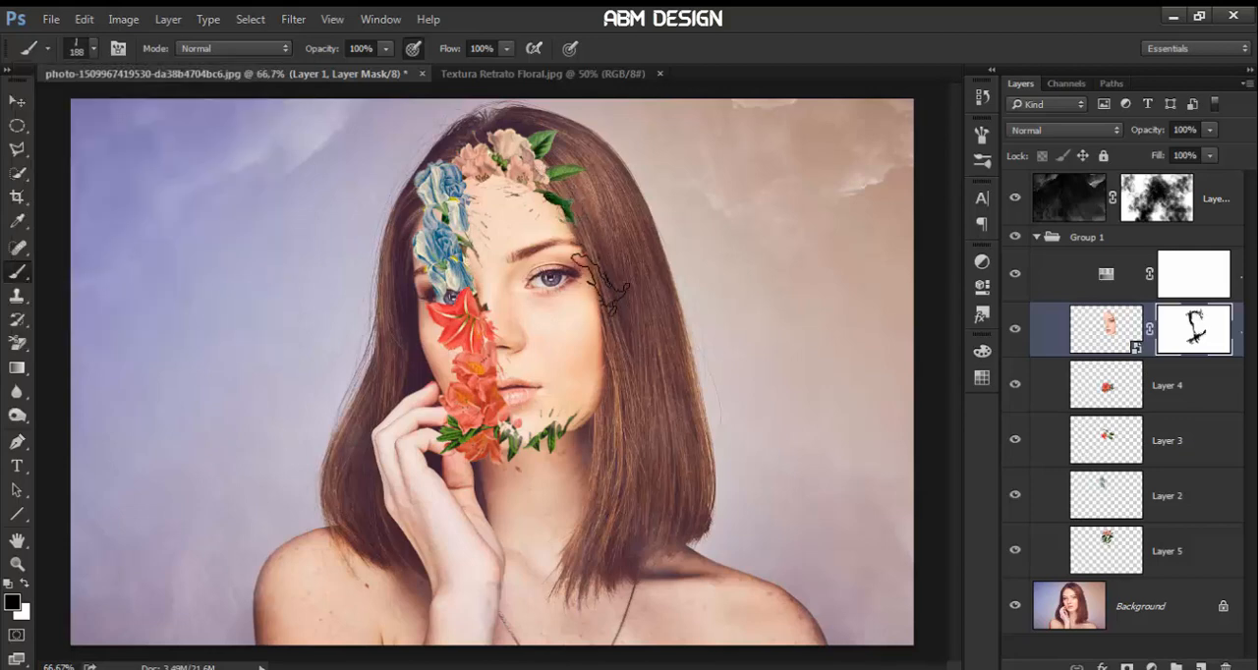
Stamp the 188 px splash brush at two different angles on Layer 1's mask along the outer cheek edge below the visible eye
left_click(93, 49)
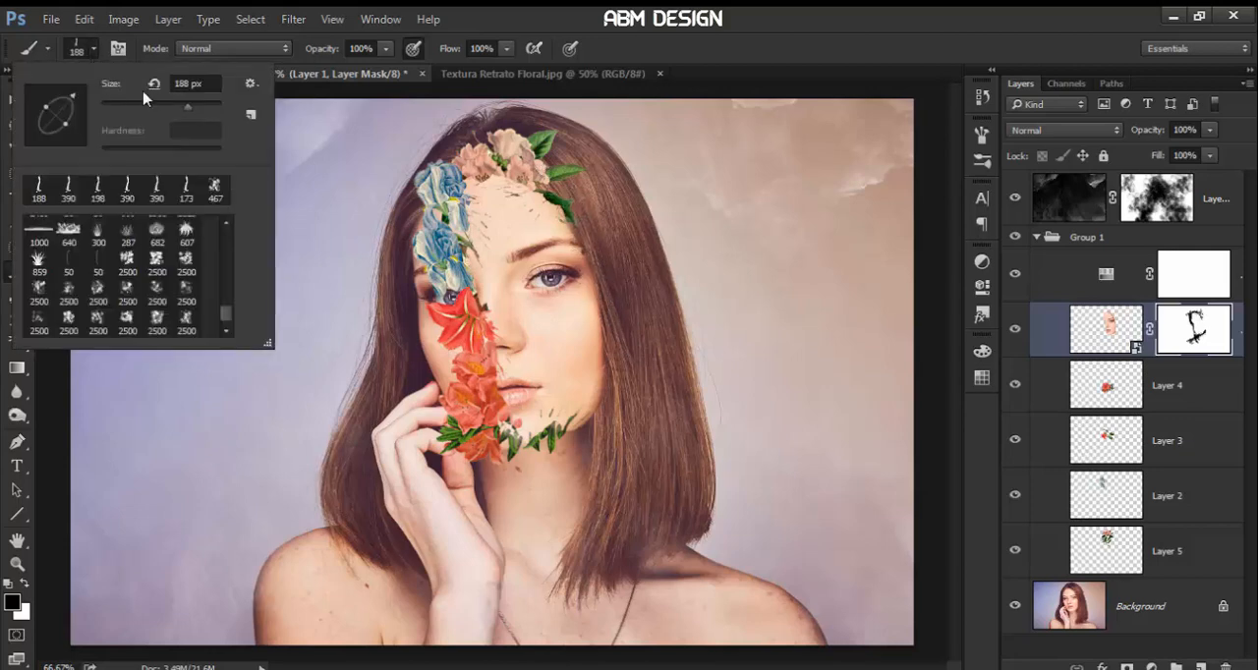
mouse_move(88, 108)
left_mouse_down()
mouse_move(57, 88)
mouse_move(74, 102)
left_mouse_up()
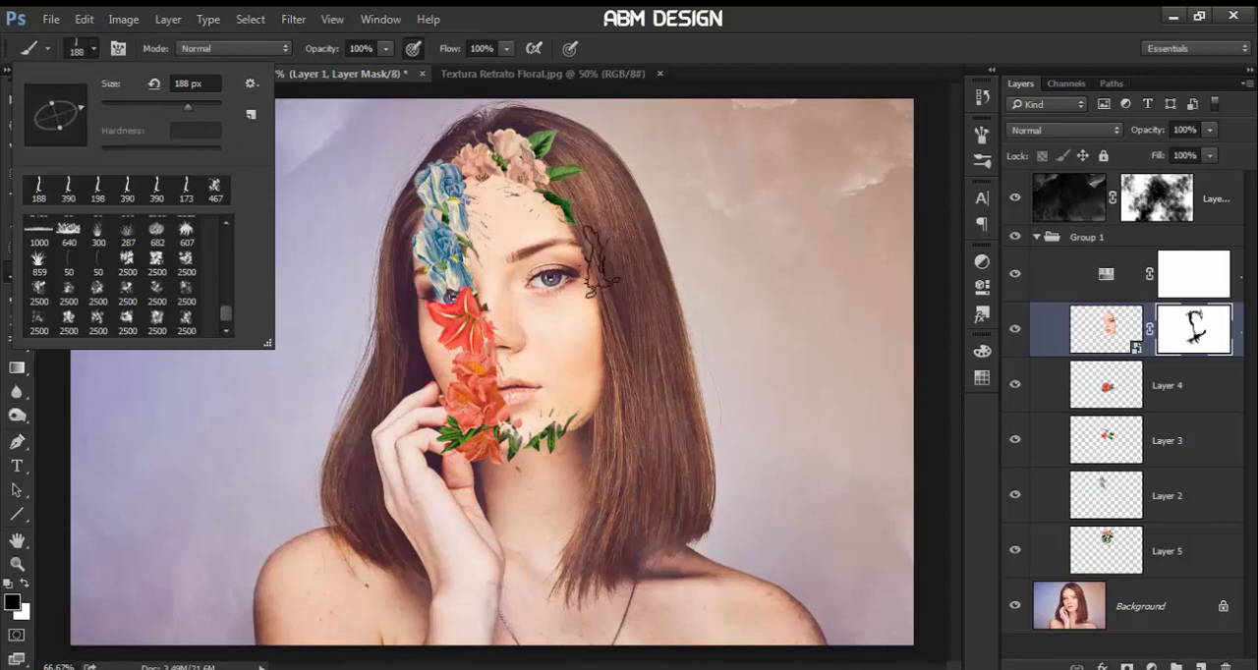
left_click(601, 258)
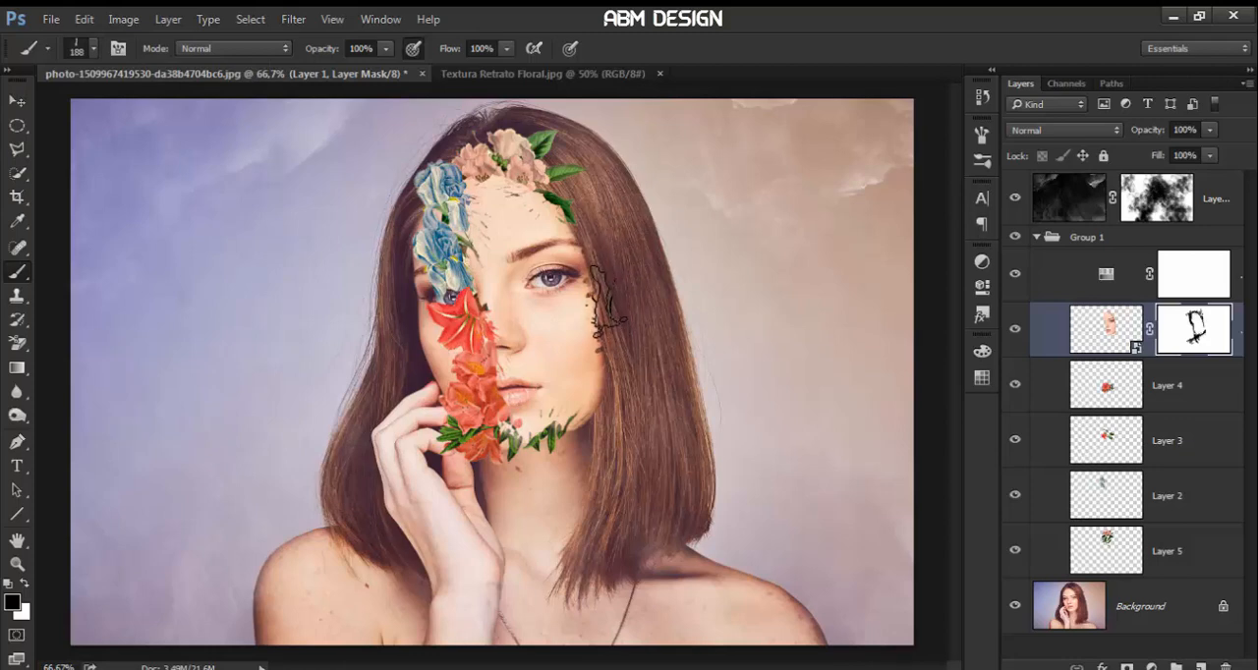
left_click(82, 50)
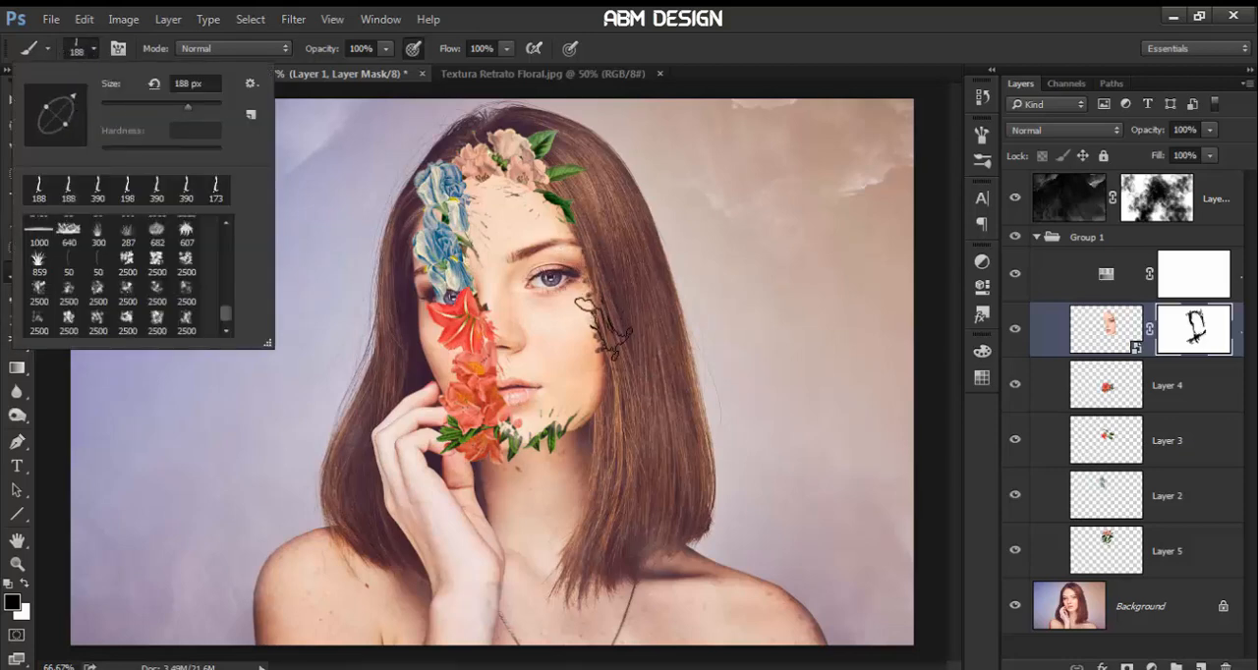
left_click(601, 330)
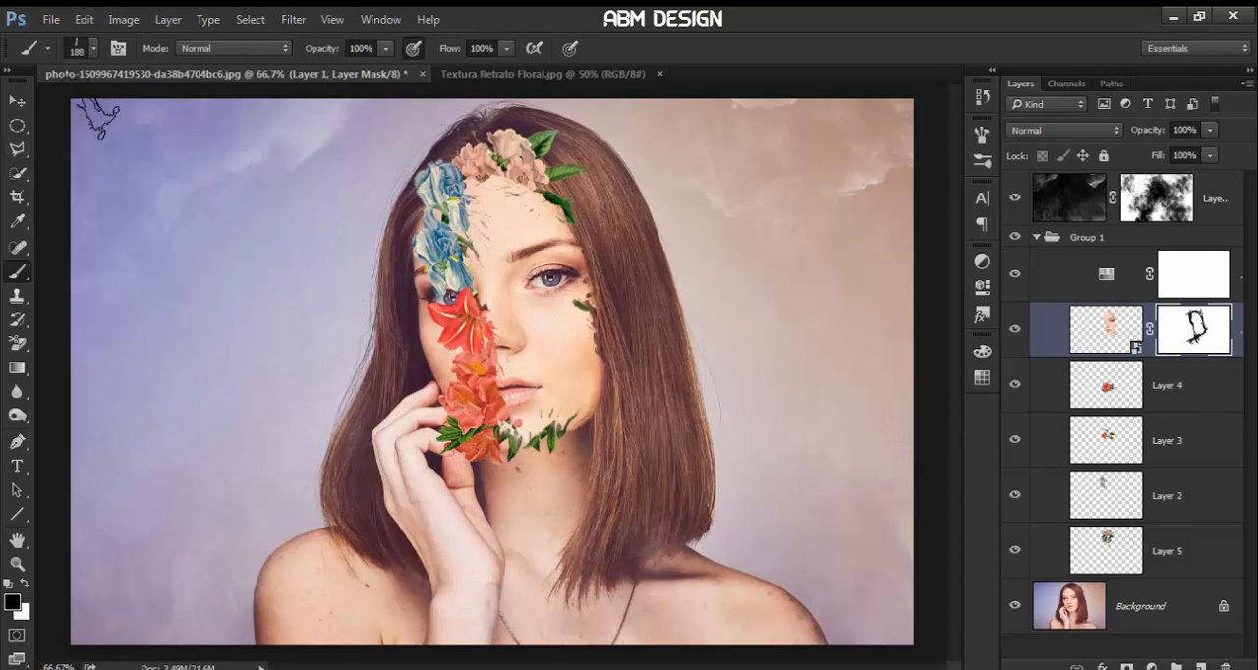
Rotate a 390 px splash brush and stamp it twice on Layer 1's mask along the lower cheek and jaw edge
left_click(79, 49)
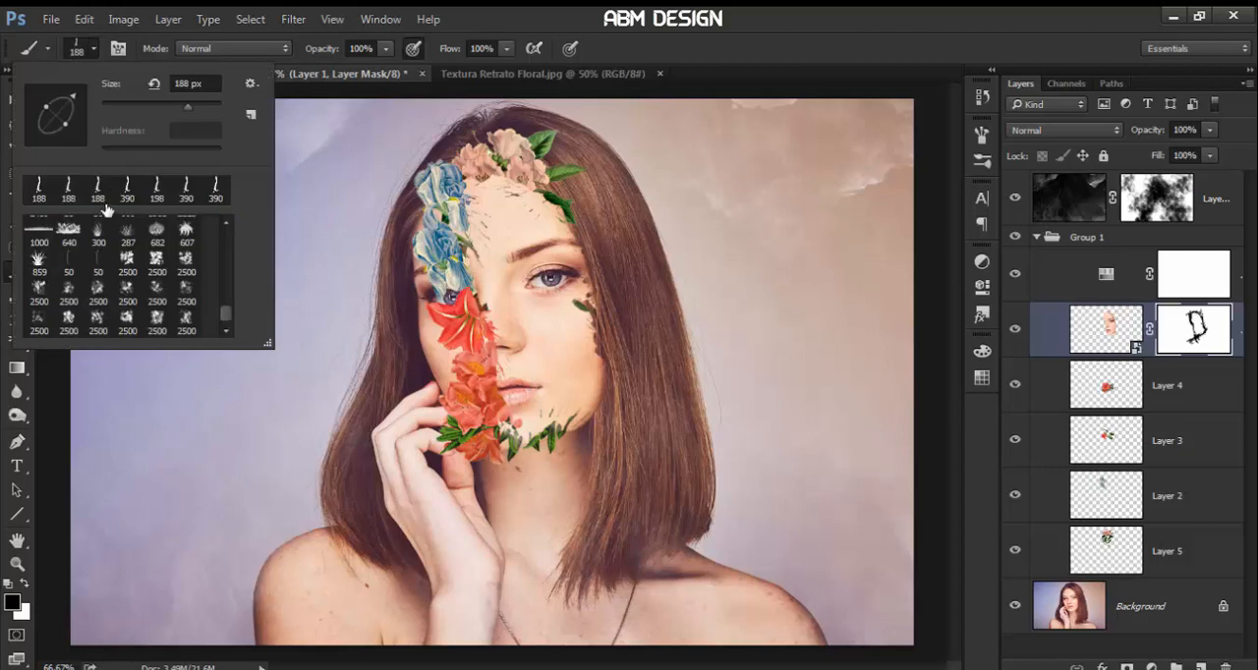
left_click(216, 197)
left_click_drag(53, 138, 35, 113)
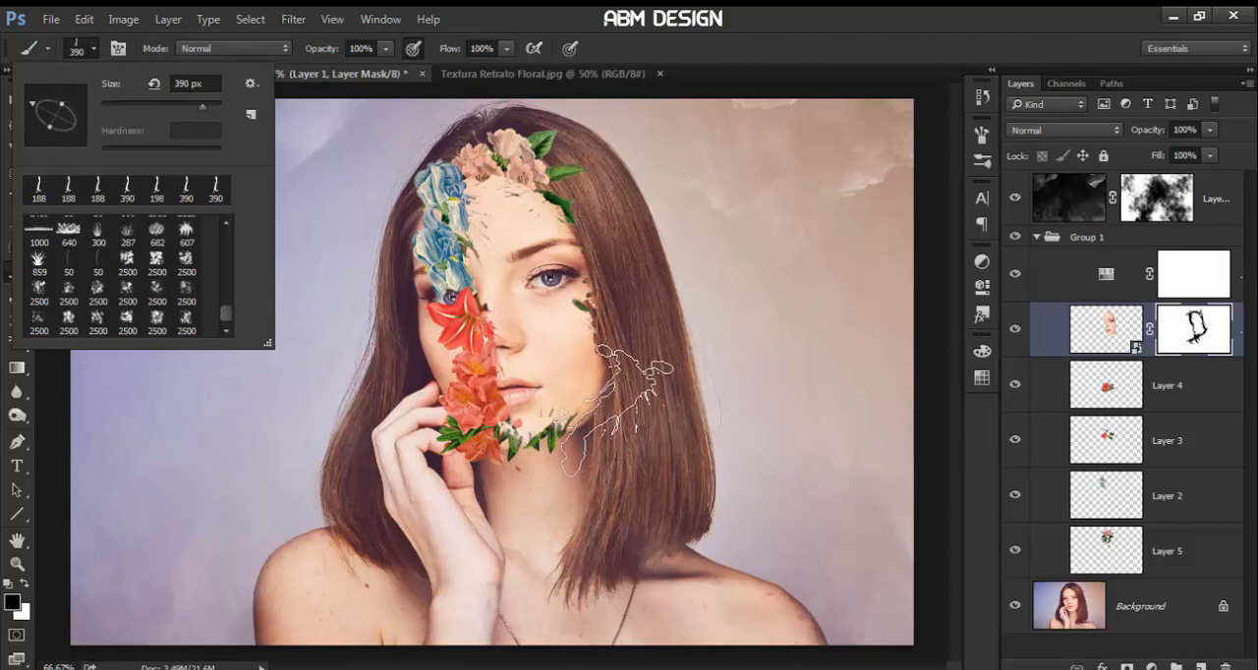
left_click(620, 408)
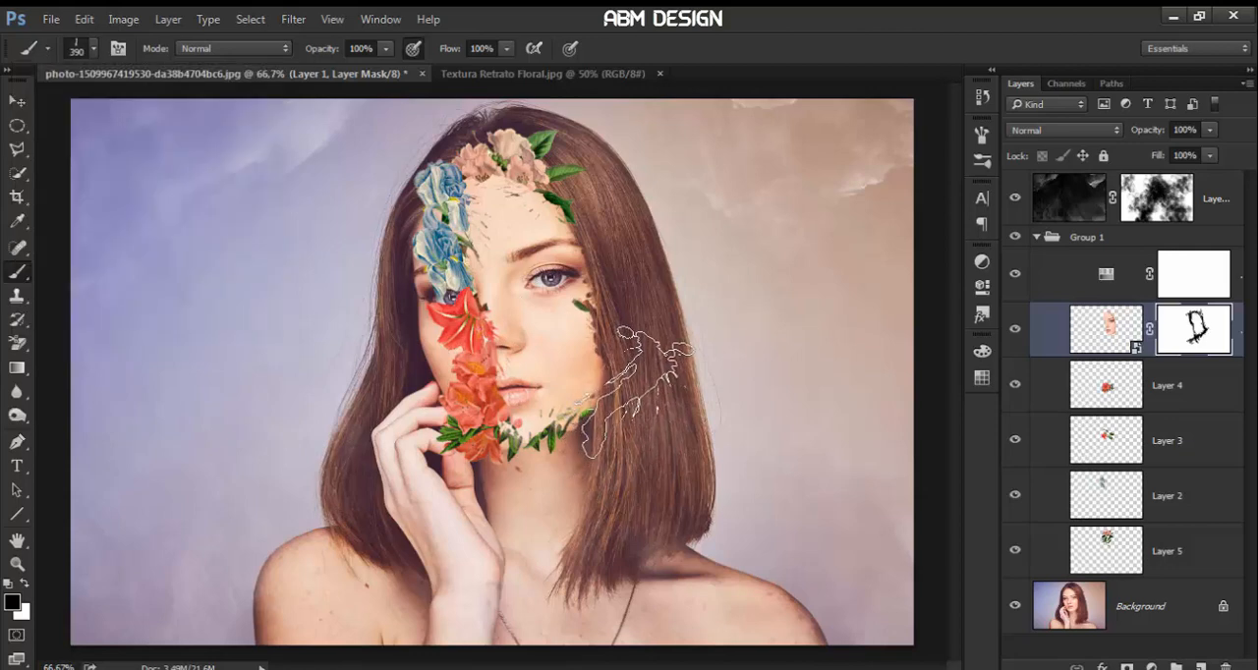
left_click(640, 346)
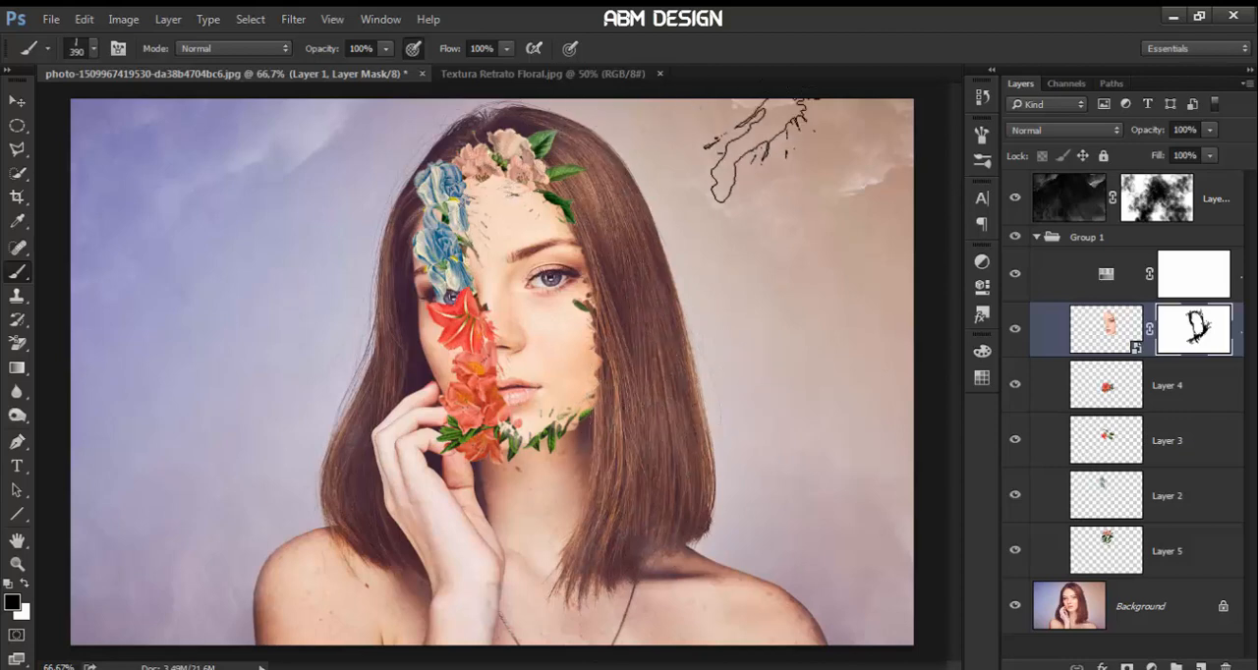
Group the top texture layer together with Group 1 and all its layers, leaving out the Background
key("ctrl+minus")
key("ctrl+minus")
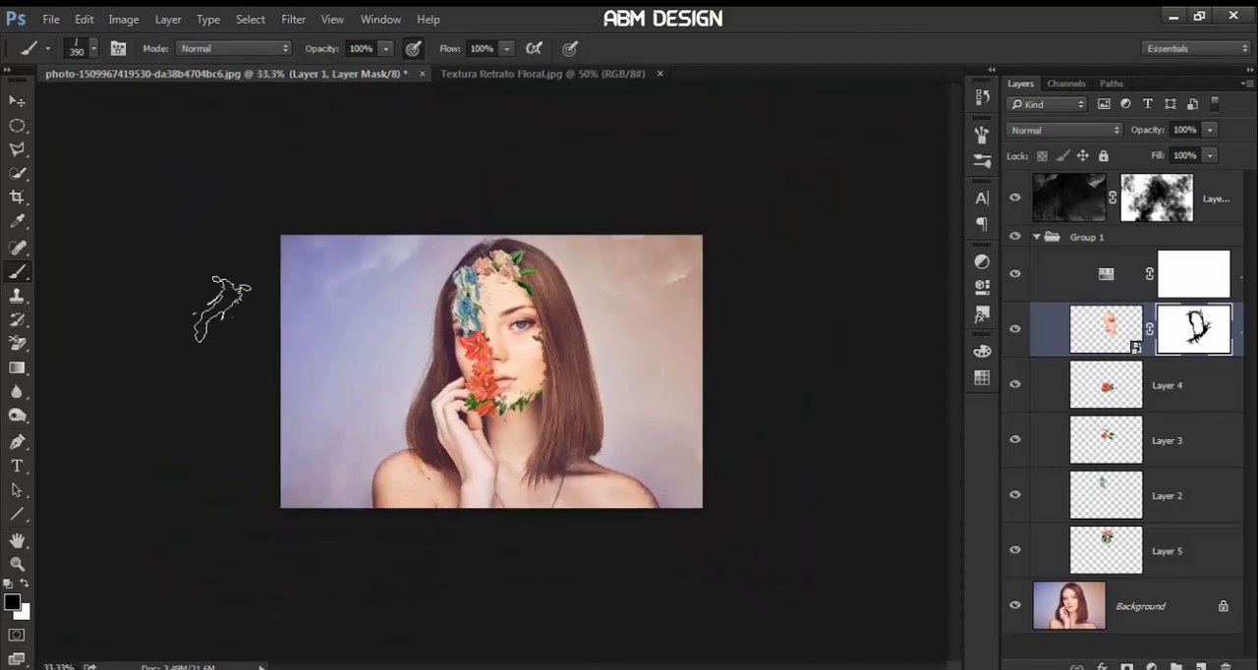
key("v")
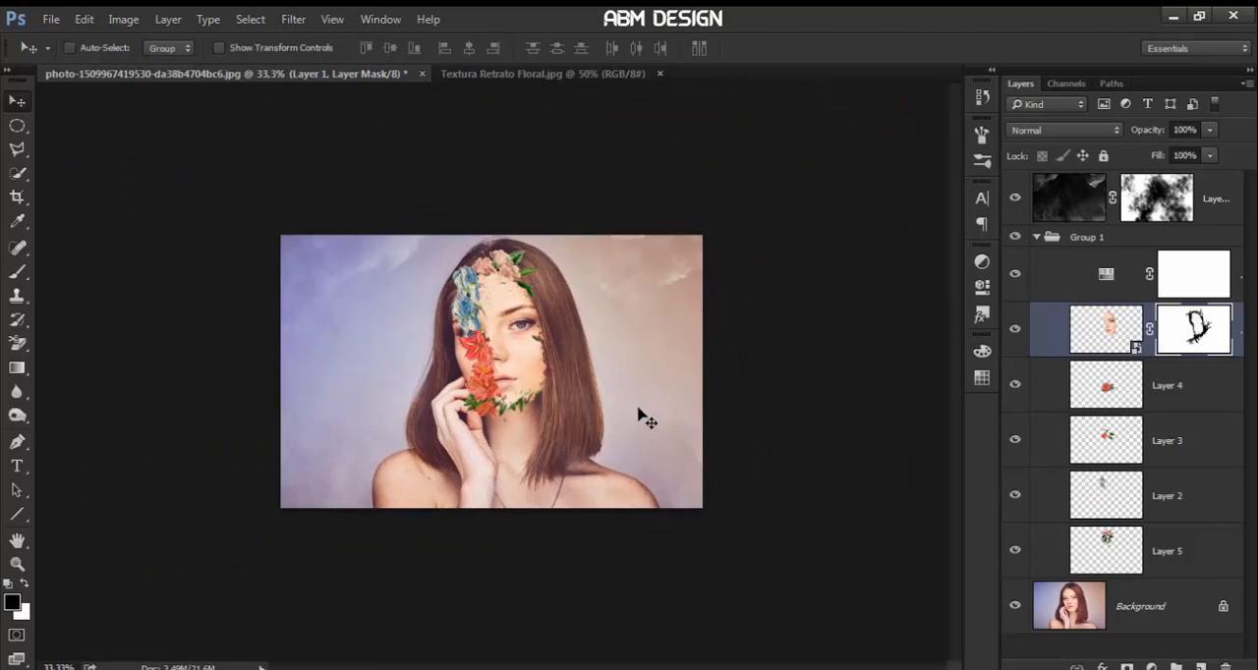
left_click(1062, 217)
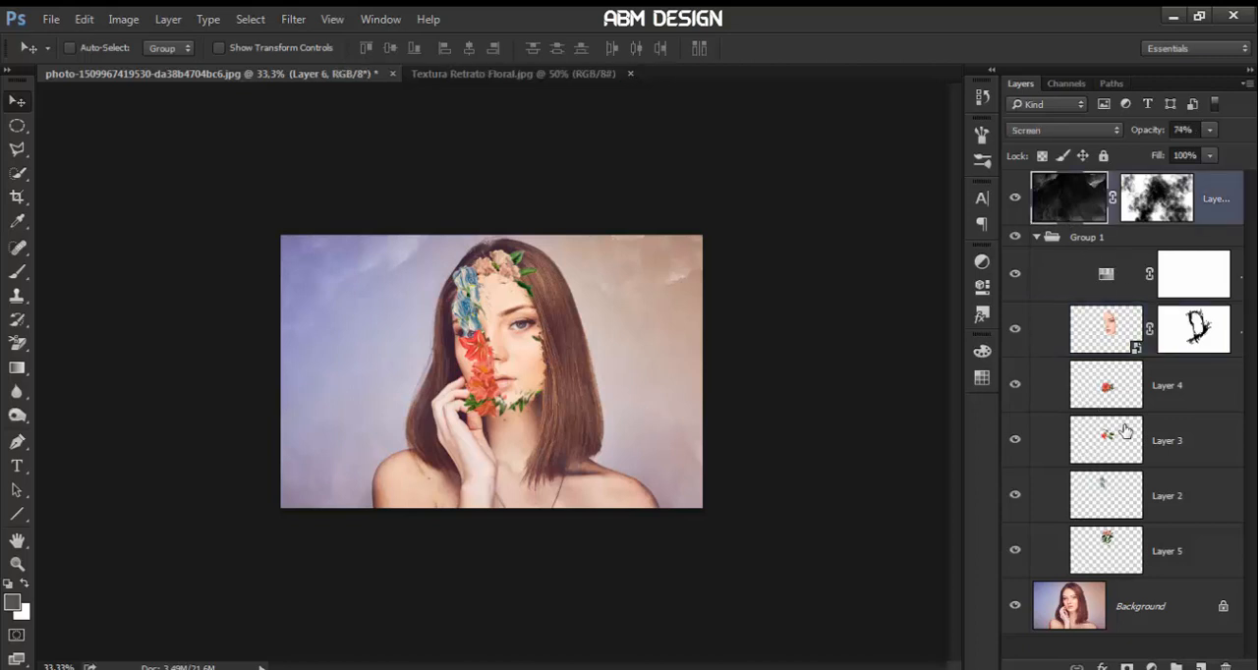
left_click(1169, 552, "shift")
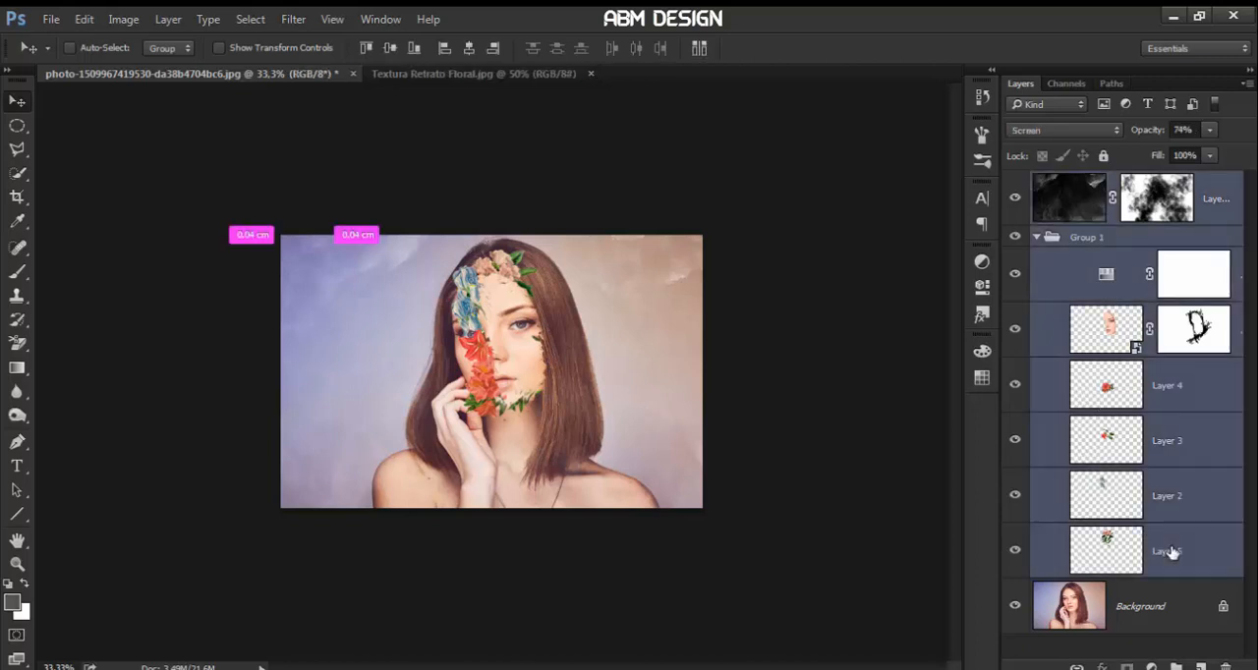
key("ctrl+g")
Add a Photo Filter adjustment layer above the new group using Warming Filter (85) at 51% density
left_click(1151, 666)
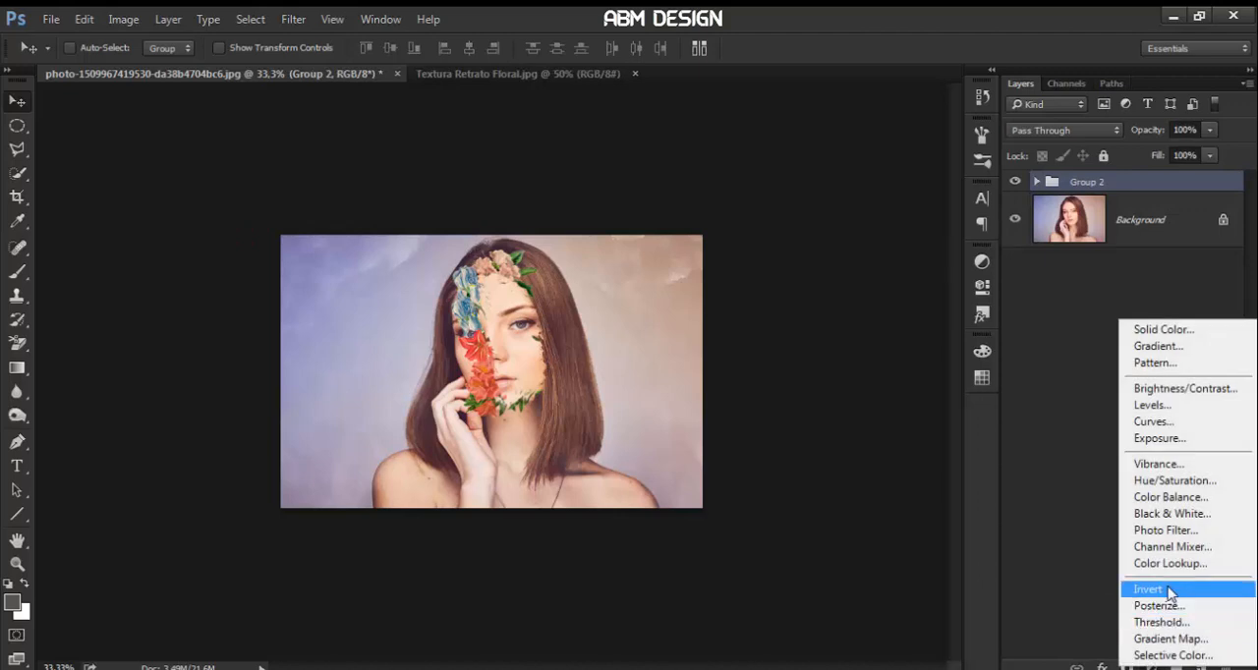
left_click(1165, 529)
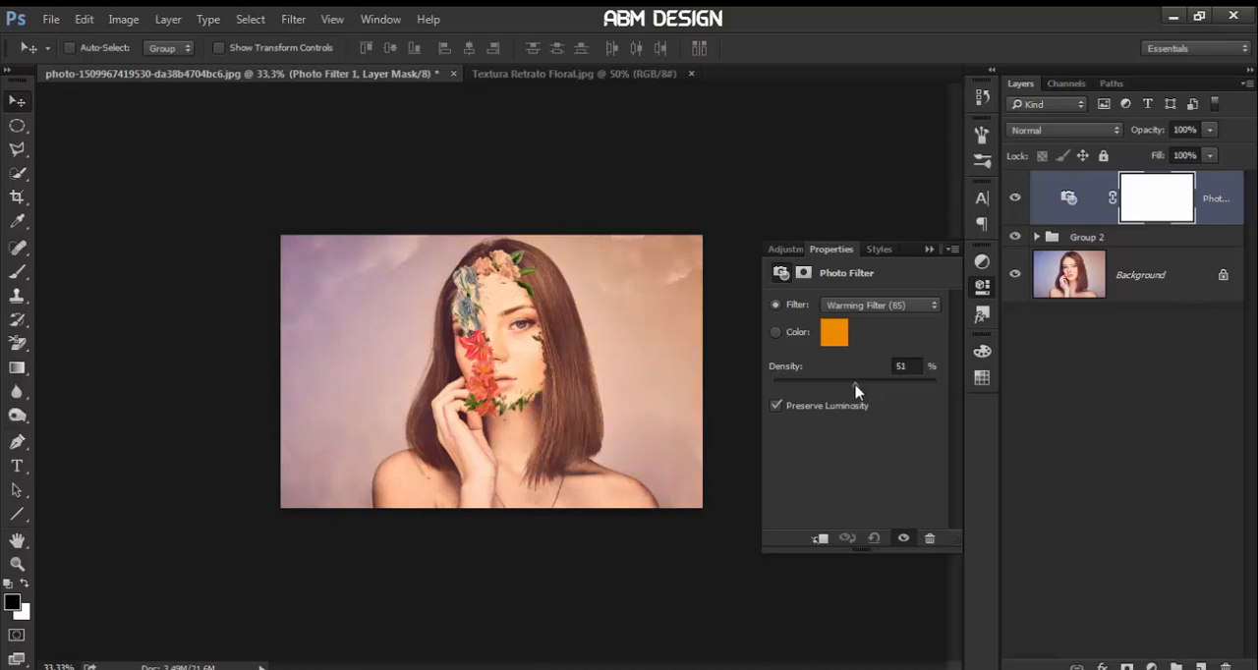
left_click(925, 242)
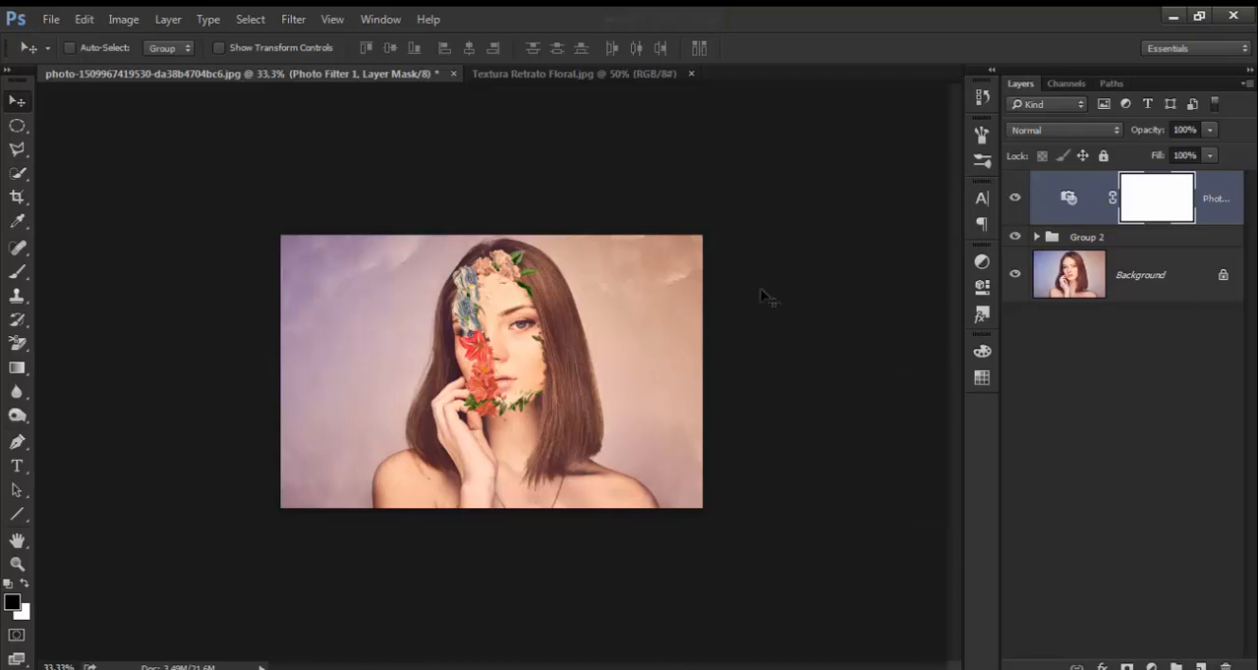